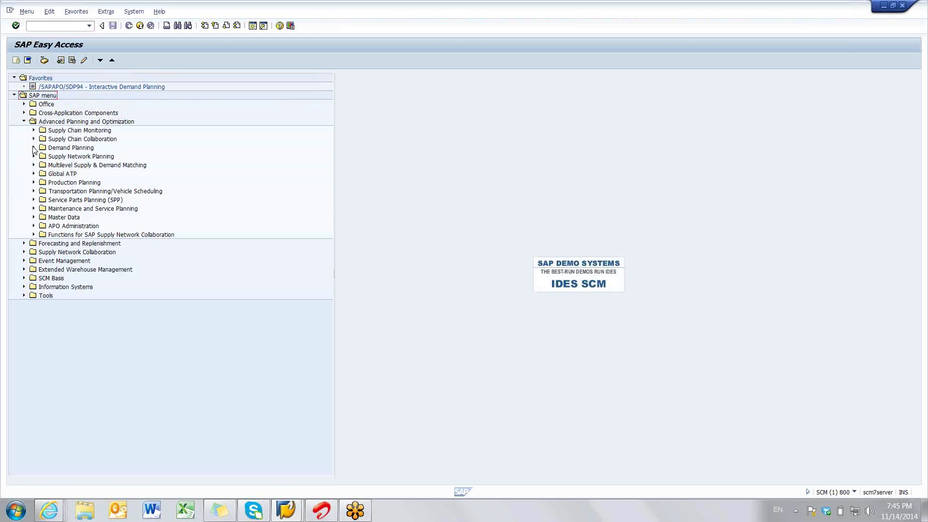
Open the Realignment transaction from Data Administration in the Demand Planning environment.
click(34, 148)
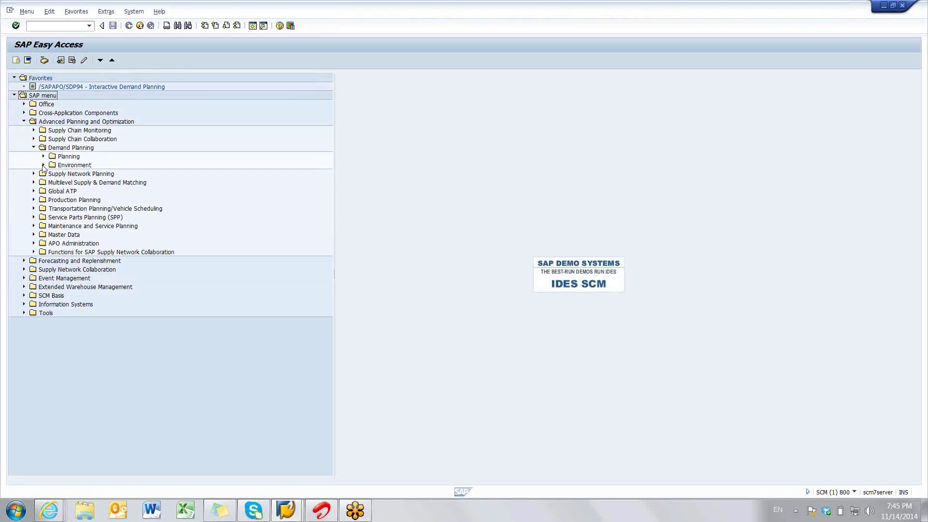
click(44, 165)
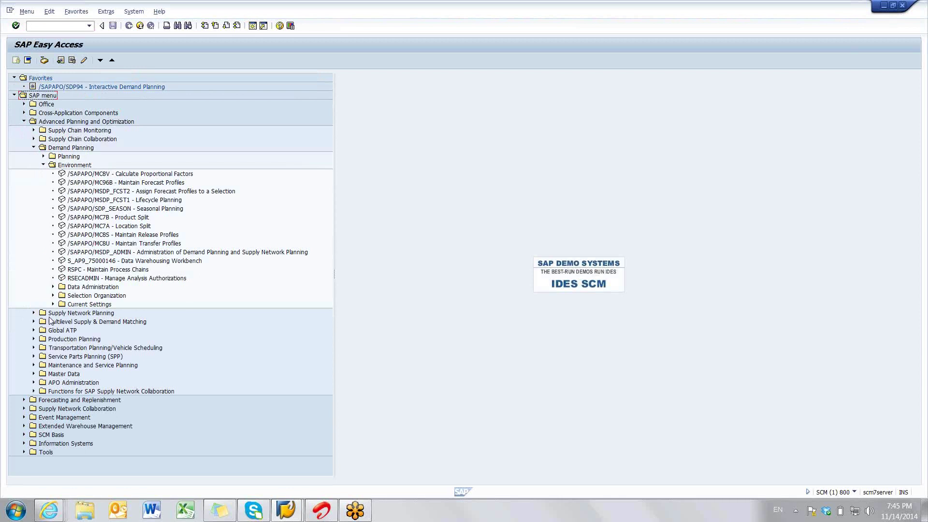
click(53, 287)
double_click(126, 313)
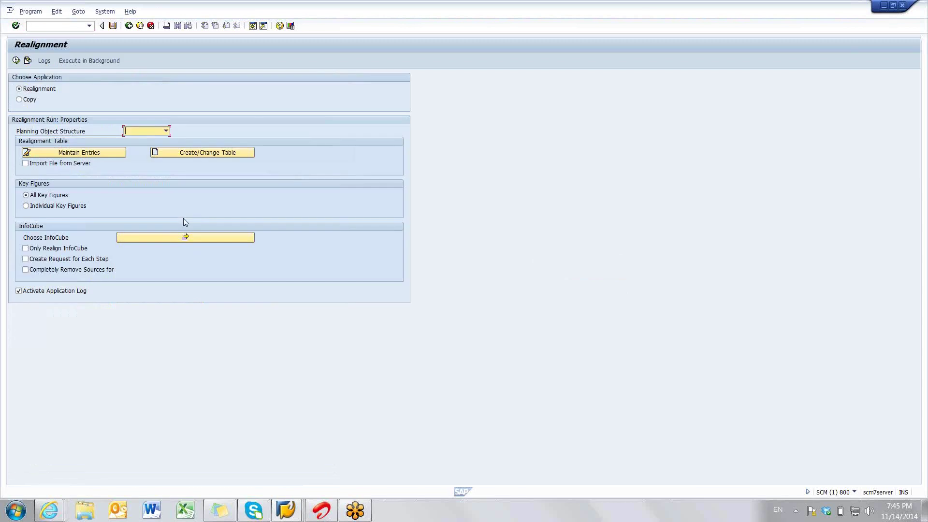
Choose the Copy application for the run and go to the From Date of its period.
click(19, 100)
click(143, 129)
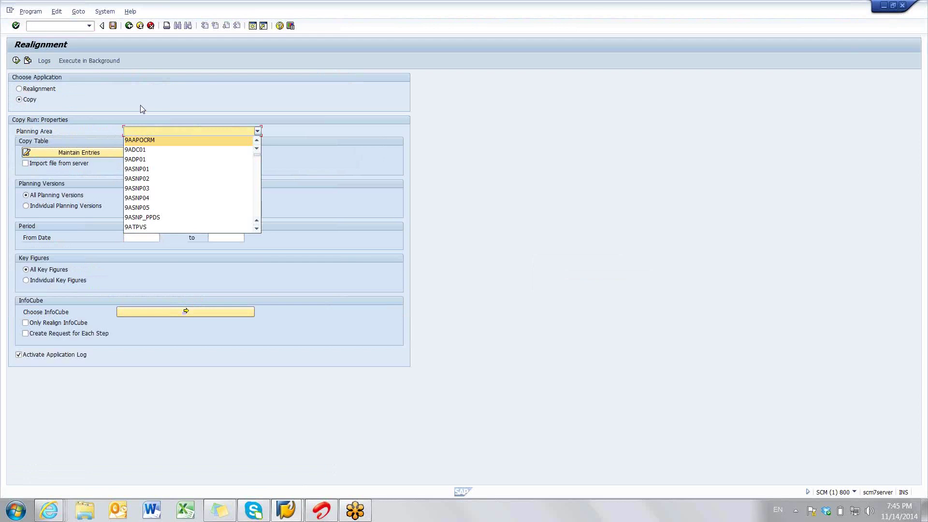
click(140, 106)
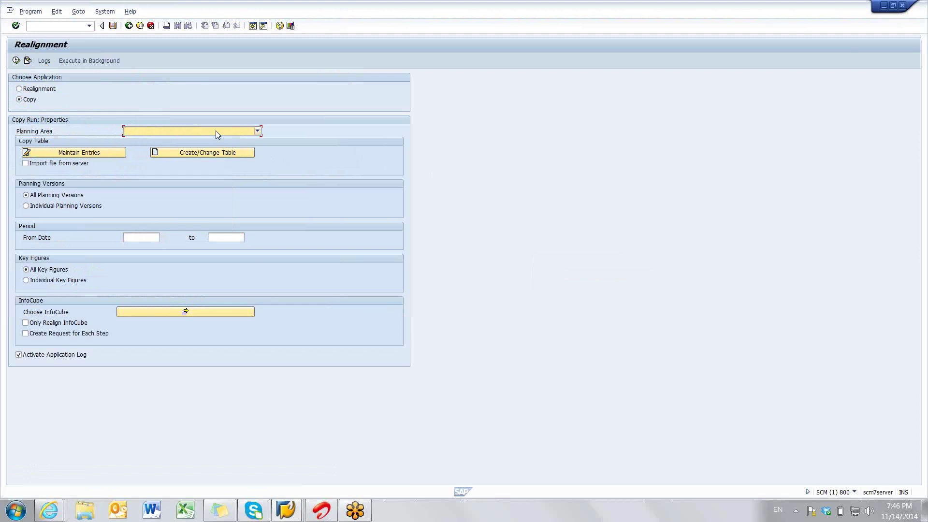
click(125, 238)
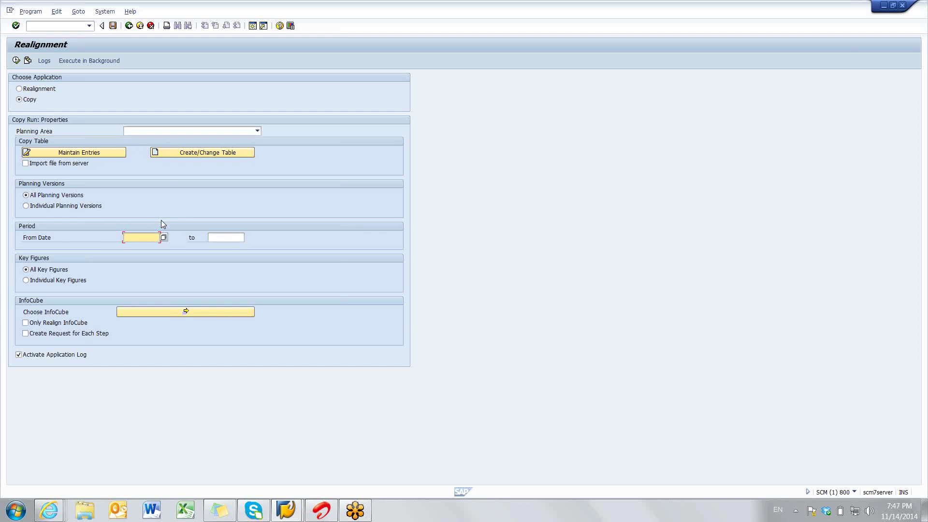
Switch to Excel and list the products p1 to p4 down cells G7 to G10 as a filled series.
click(185, 512)
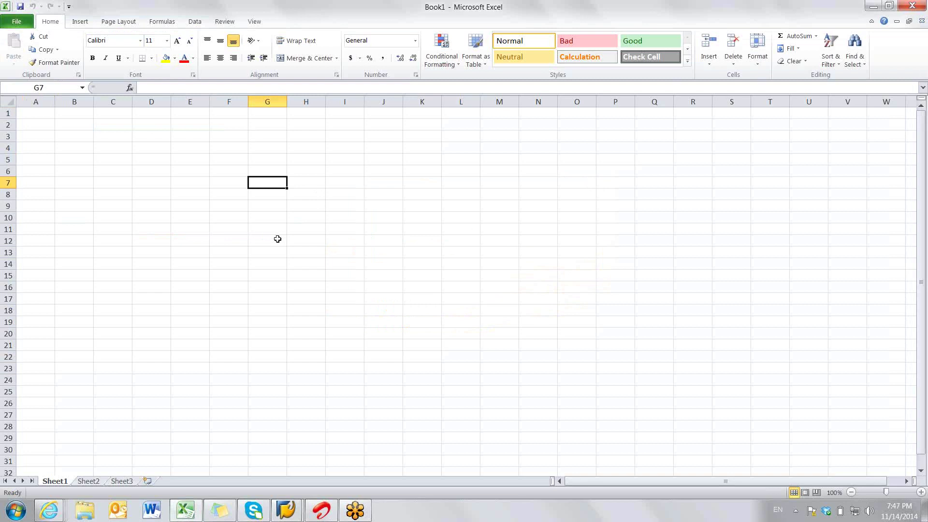
text(p1)
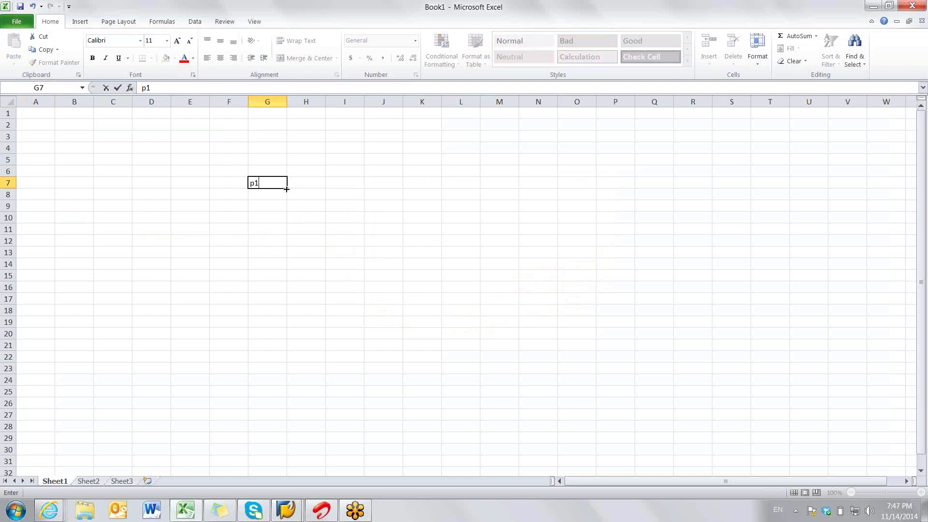
drag(287, 189, 288, 224)
click(342, 240)
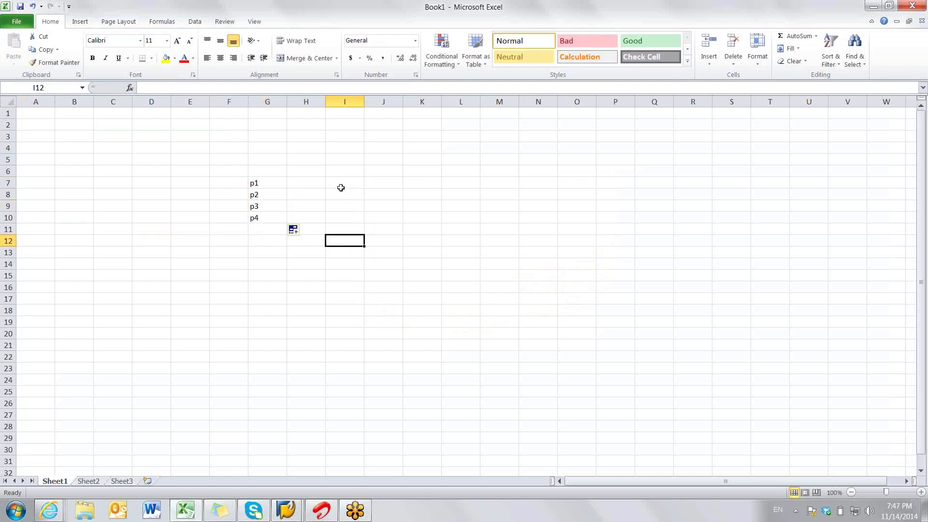
click(267, 220)
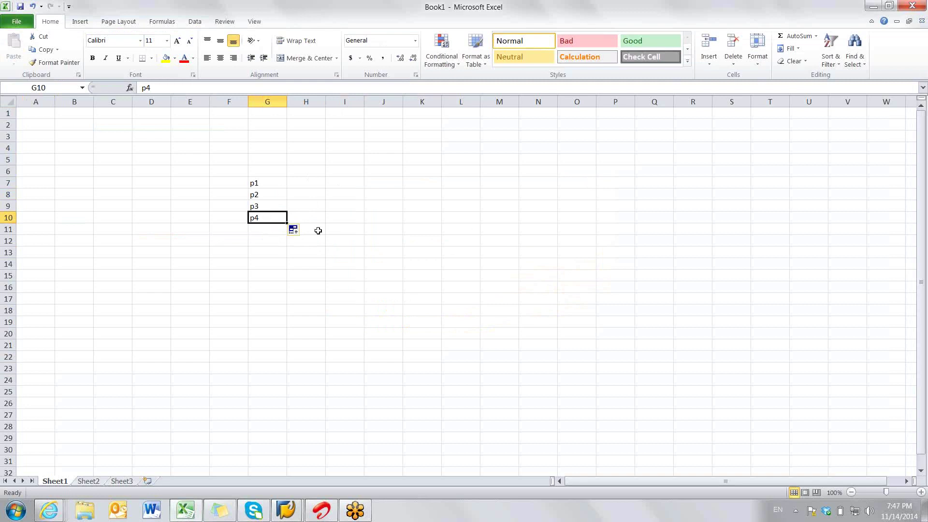
click(260, 207)
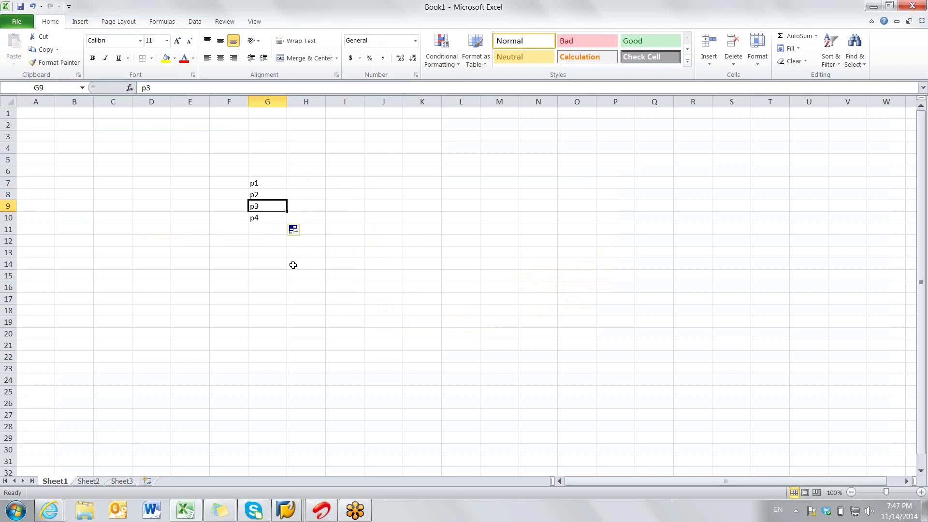
click(262, 220)
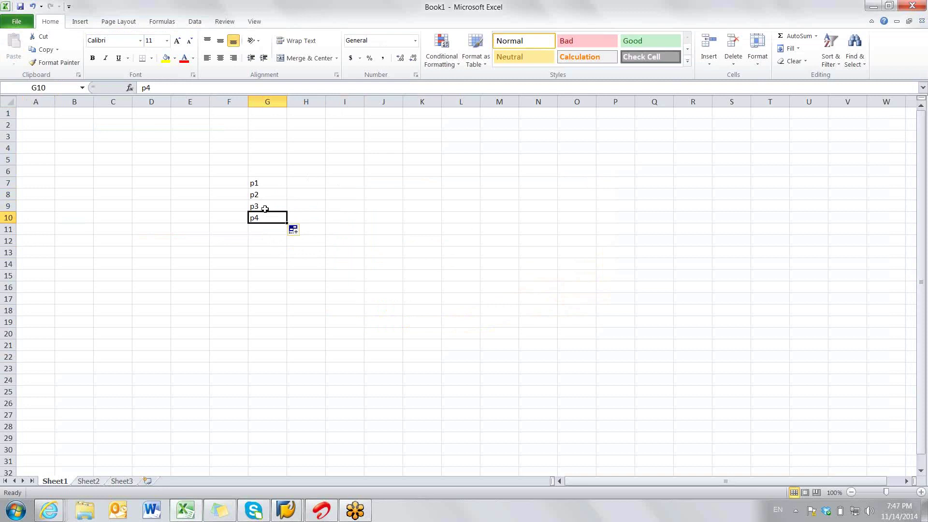
click(264, 206)
click(265, 219)
click(260, 206)
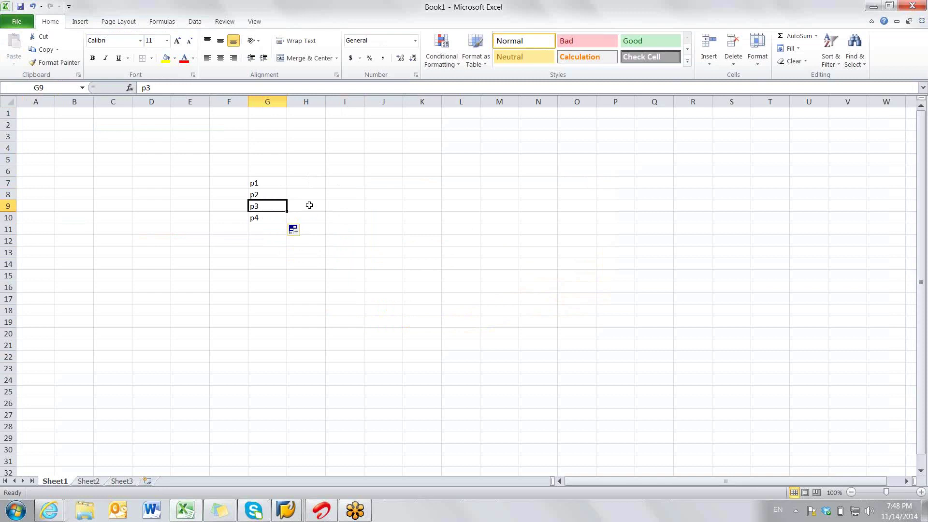
drag(309, 206, 373, 204)
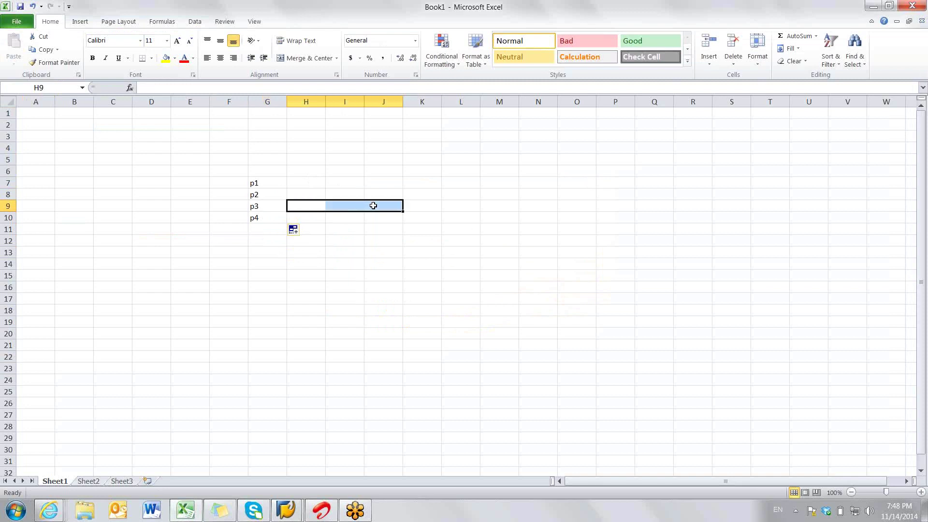
click(421, 219)
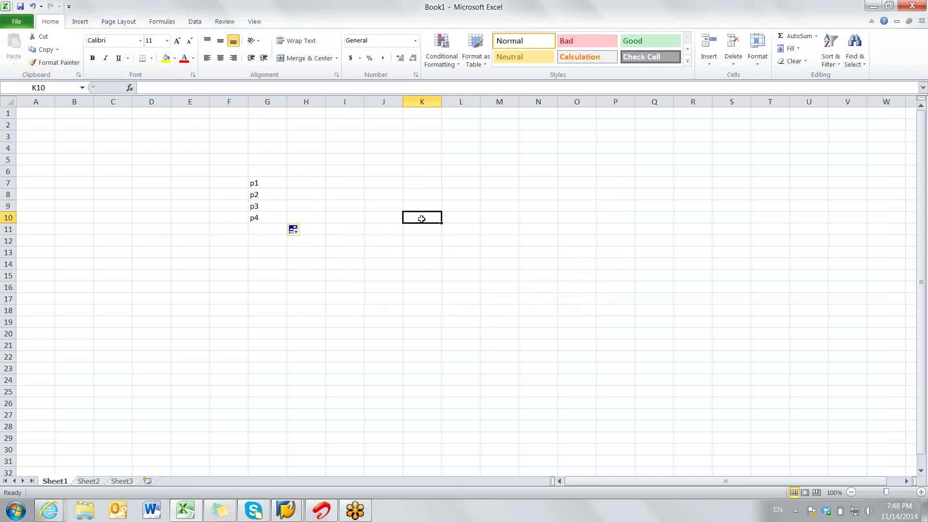
click(414, 158)
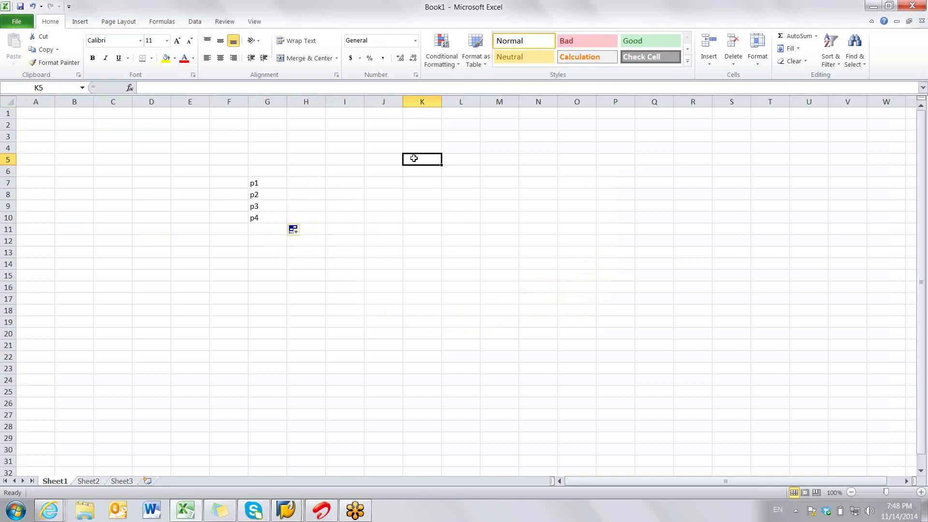
Enter the month headers nov, dec, jan and feb in cells H5 to K5.
click(307, 159)
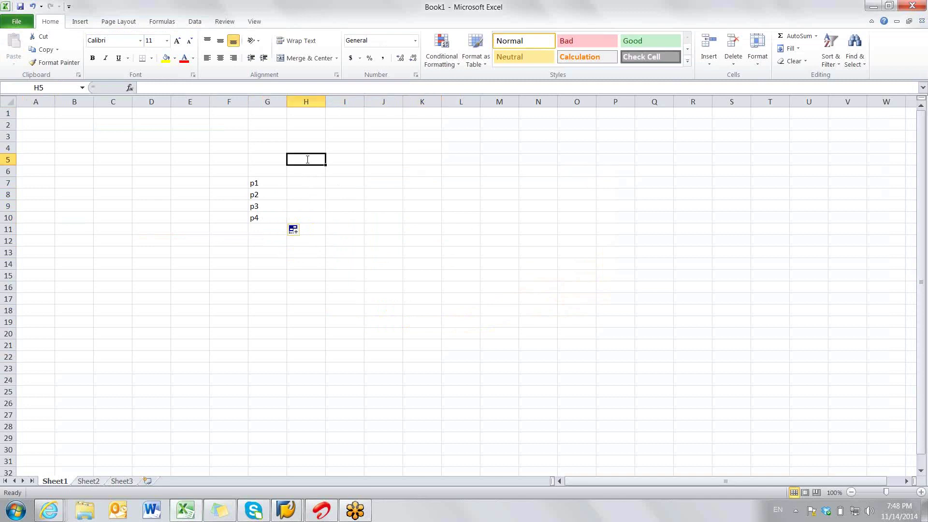
text(nov)
click(339, 160)
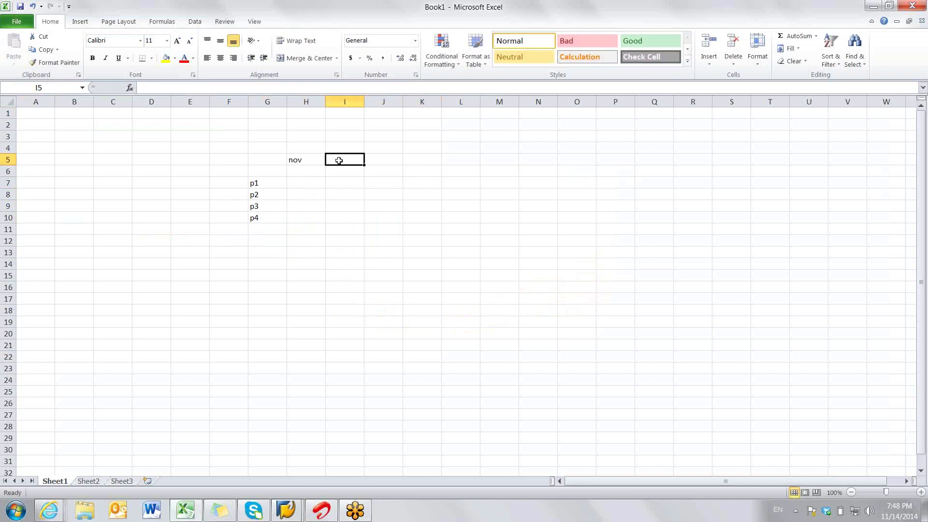
text(dev)
key(BackSpace)
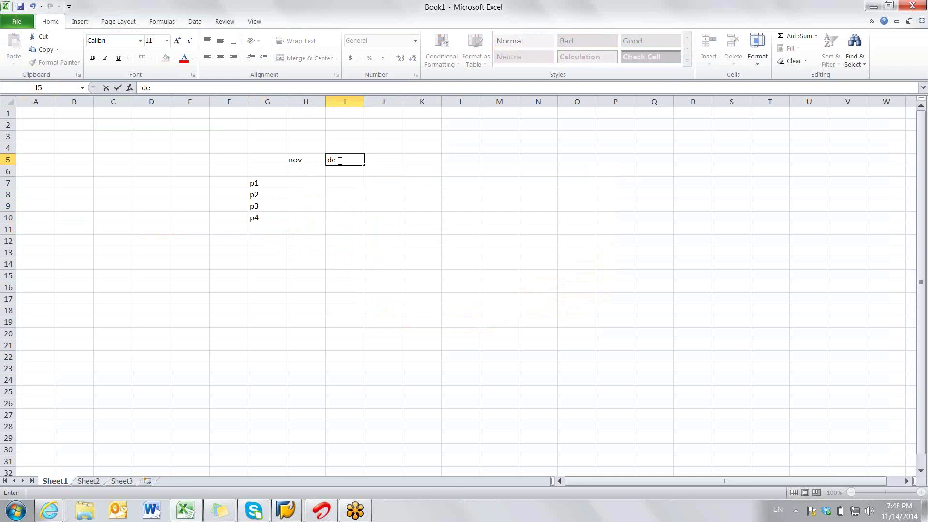
text(c)
click(383, 161)
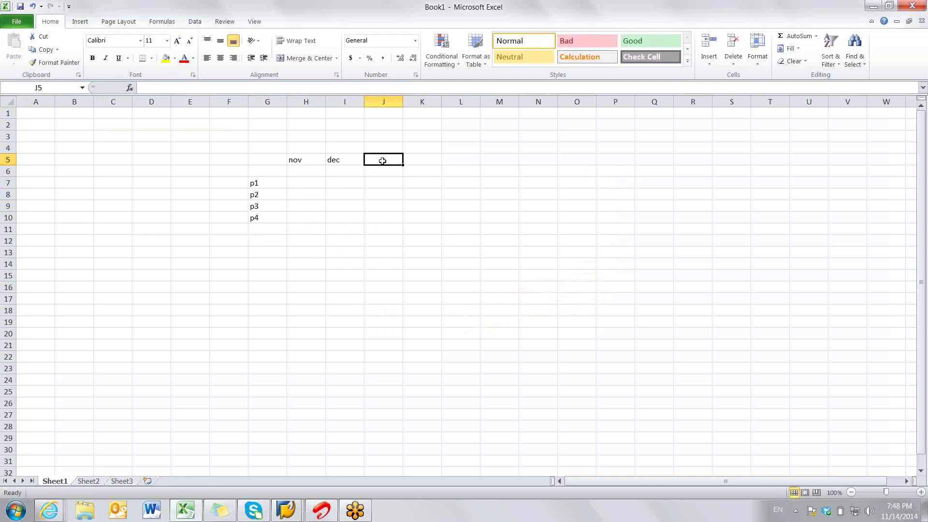
text(jan)
key(Tab)
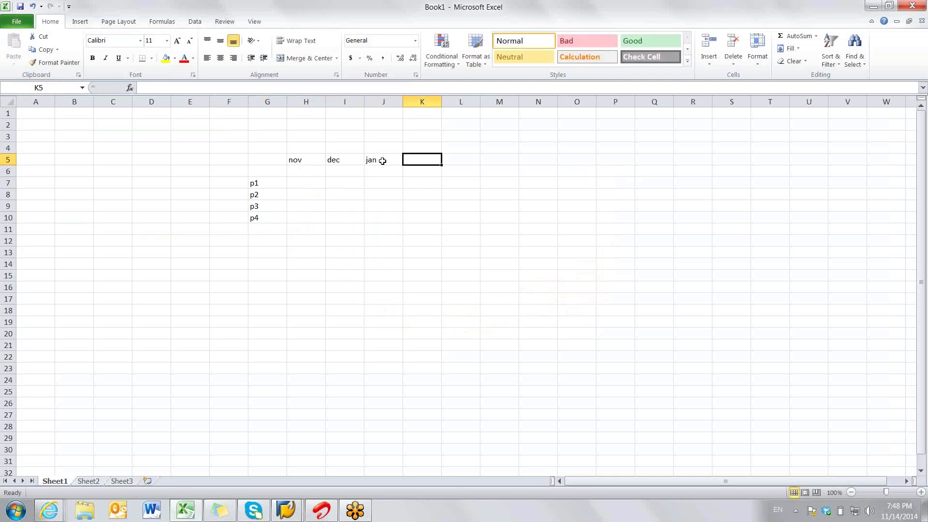
text(feb)
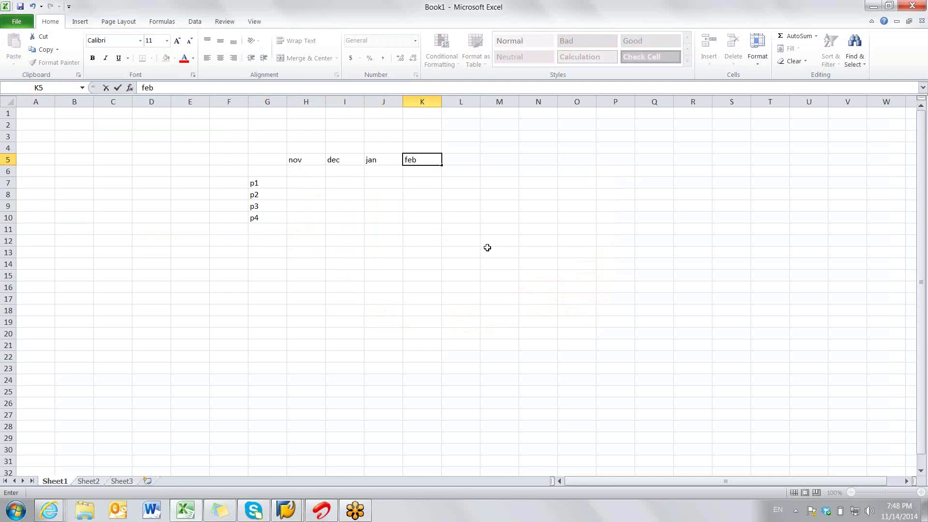
click(488, 247)
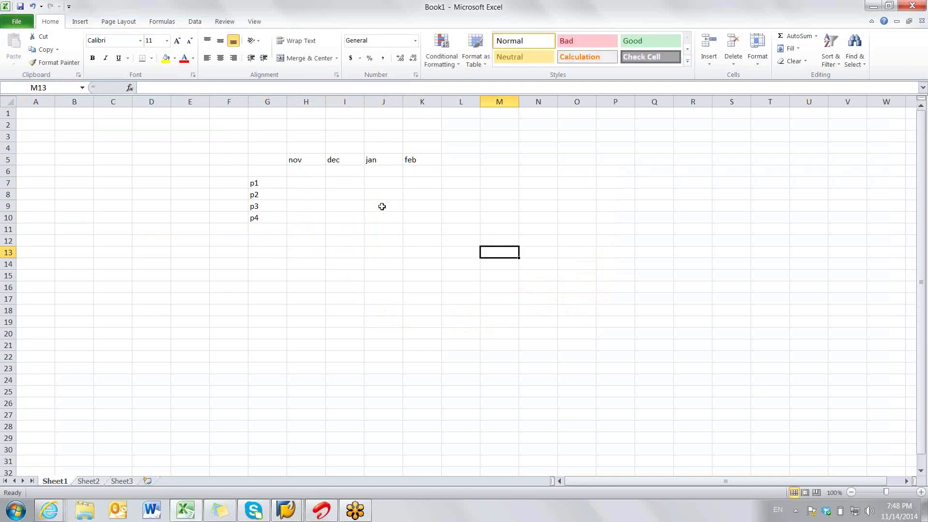
Enter 1 in J9 on the p3 row and fill cells H9 to J9 yellow.
drag(381, 205, 300, 207)
text(1)
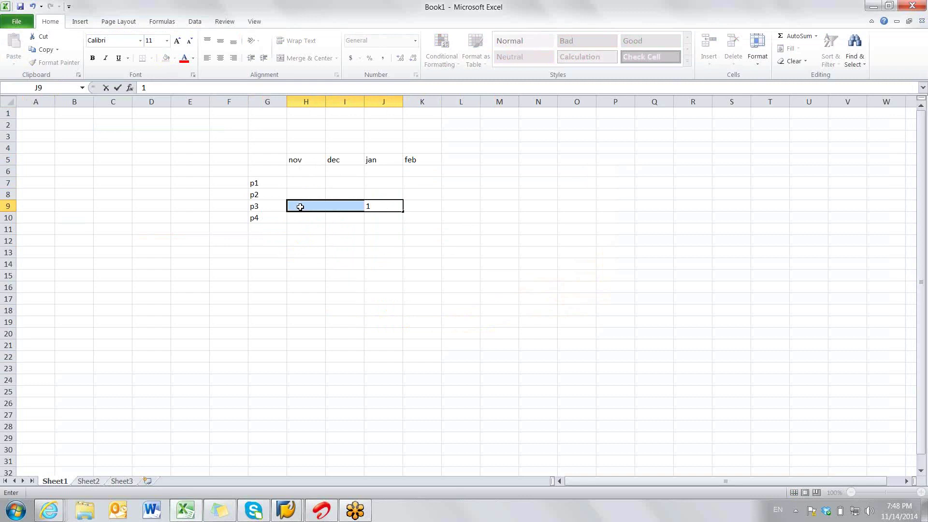
click(396, 221)
drag(298, 205, 614, 213)
click(312, 205)
click(165, 59)
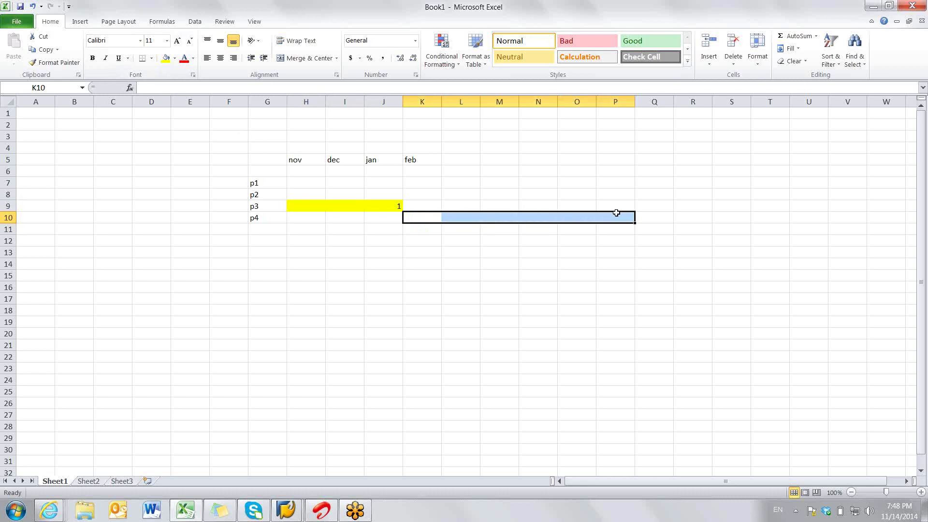
Fill cells K10 to P10 on the p4 row light green.
click(175, 58)
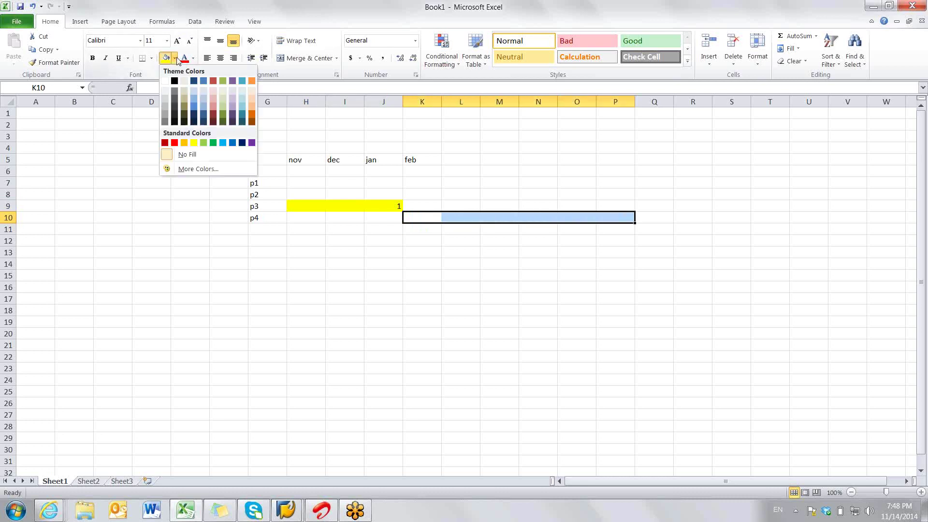
click(204, 141)
click(399, 356)
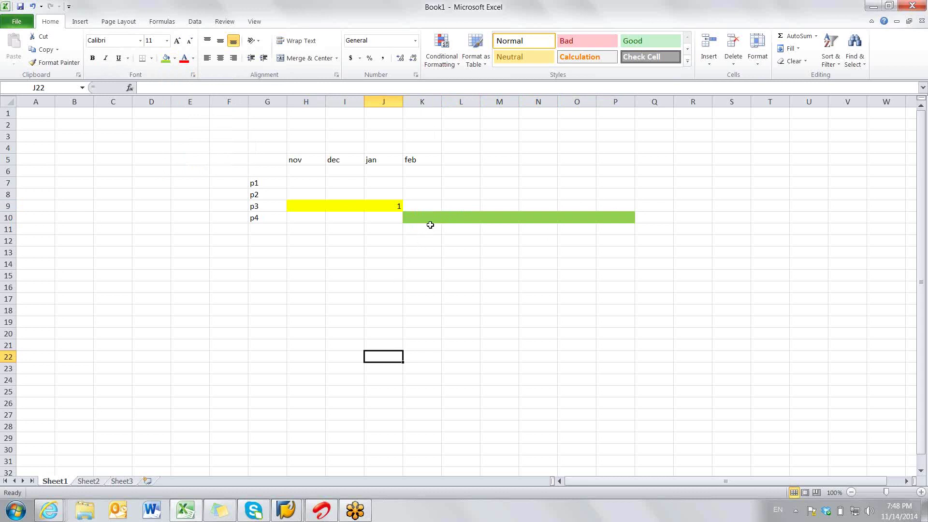
Enter the month header mar in cell M5.
click(505, 157)
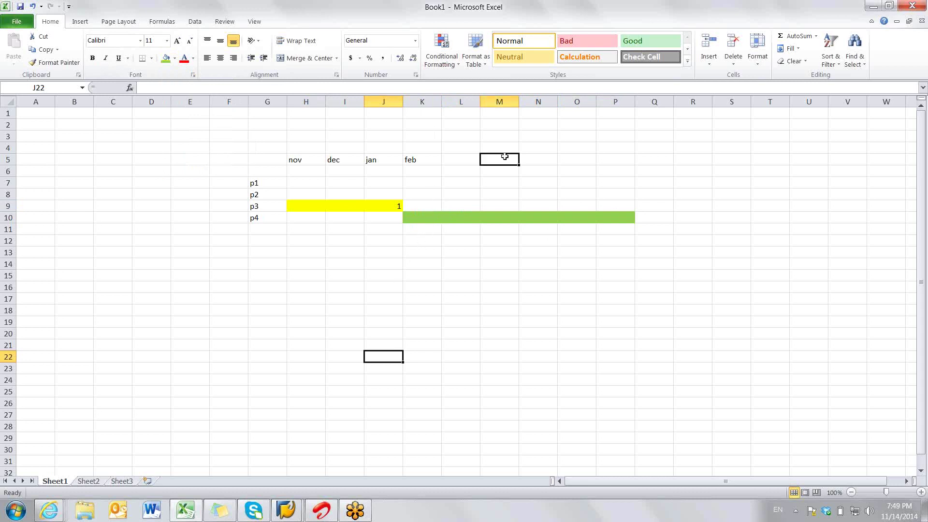
text(mat)
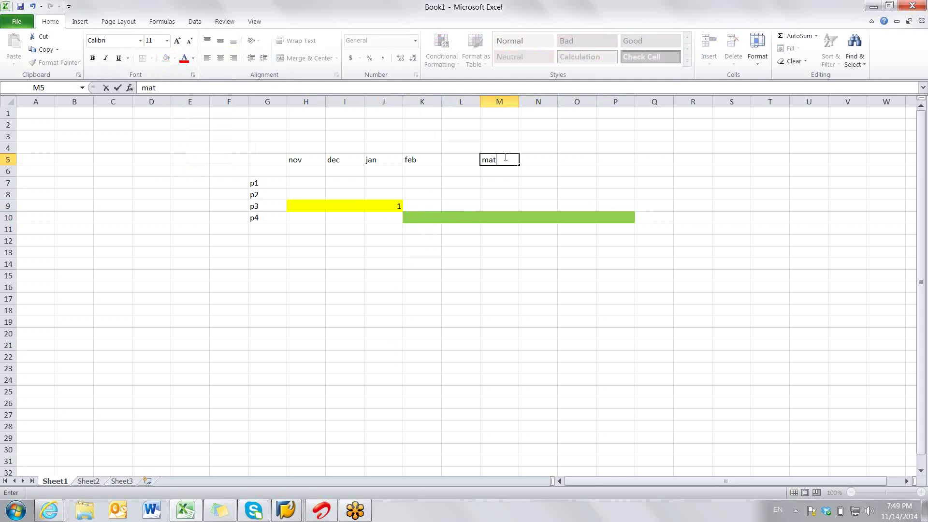
key(BackSpace)
click(549, 300)
click(437, 218)
drag(443, 218, 458, 207)
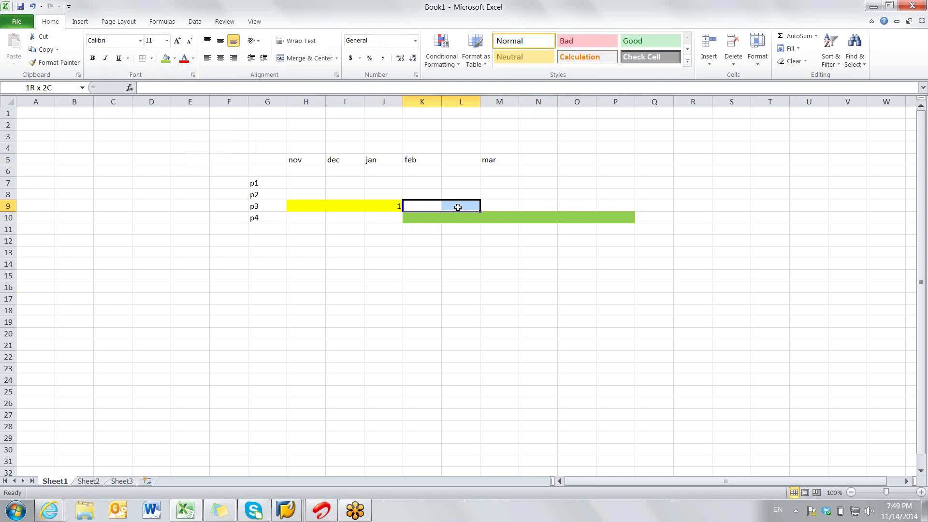
drag(458, 207, 457, 208)
click(434, 221)
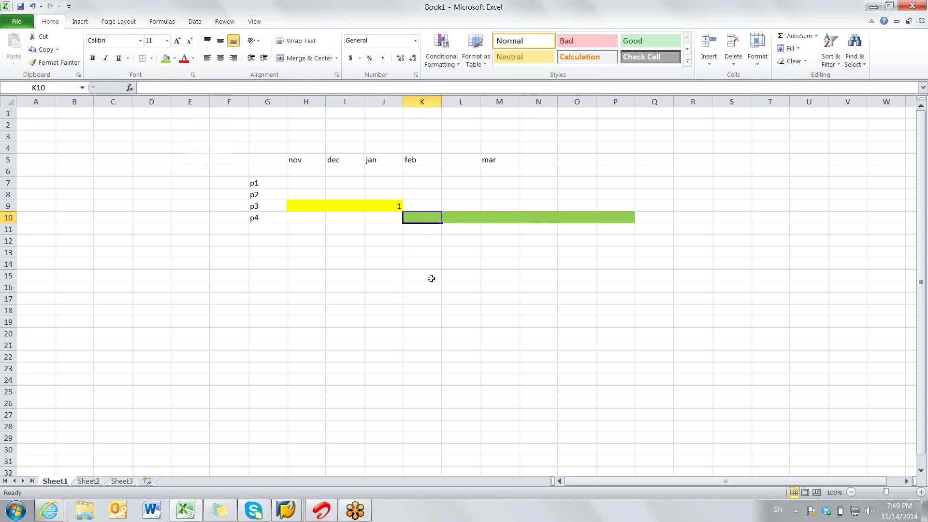
click(431, 275)
drag(427, 216, 453, 205)
click(429, 159)
click(456, 166)
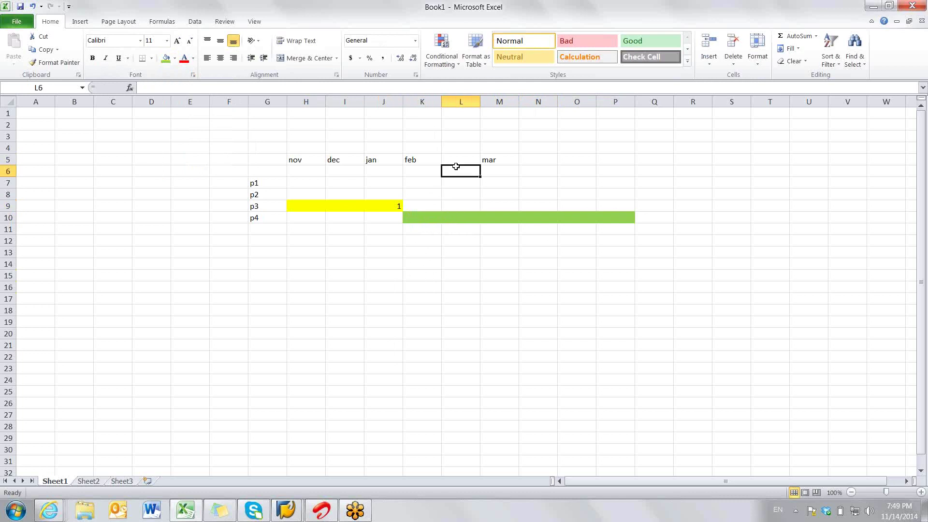
Enter the month header mar in L5 and replace the header in M5 with april.
click(458, 159)
text(mar)
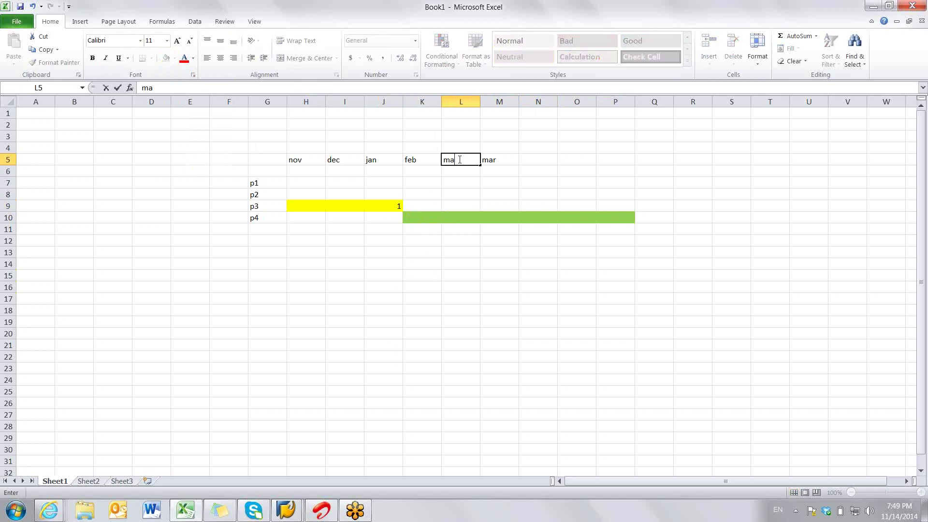
click(490, 160)
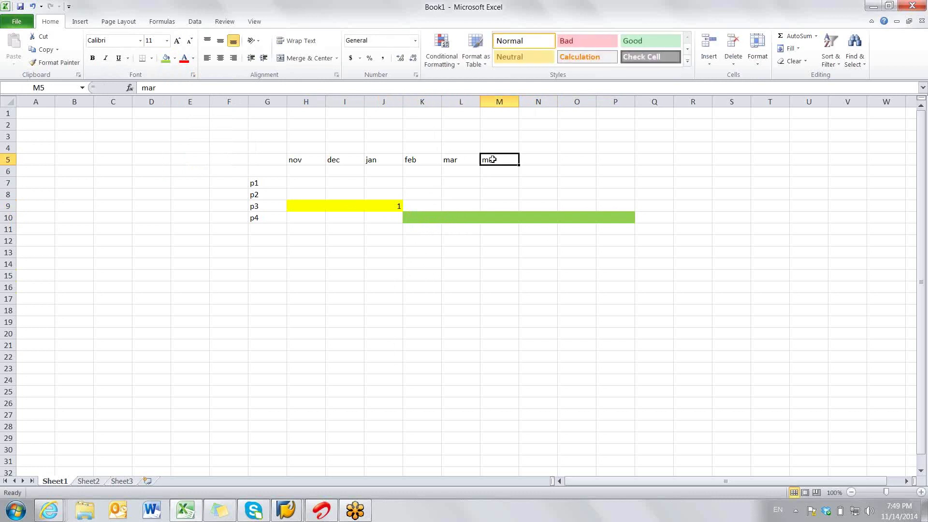
text(april)
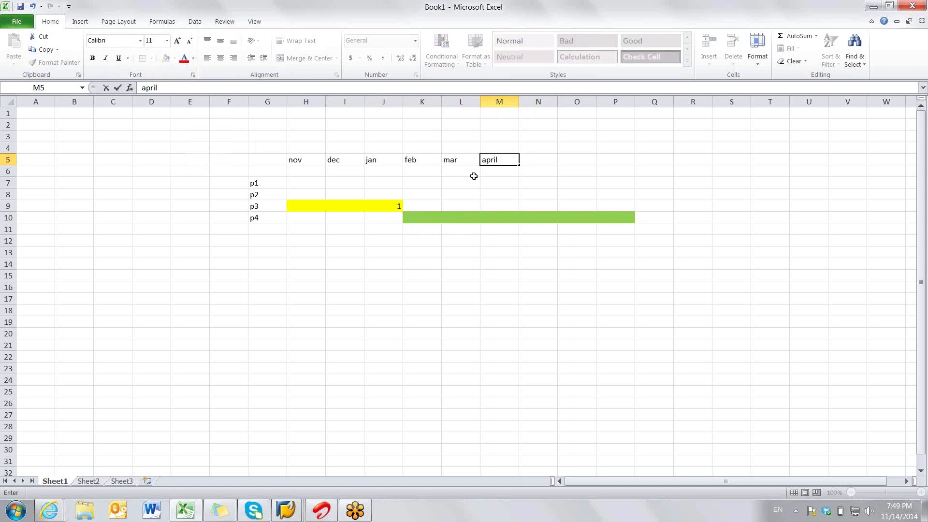
drag(427, 206, 452, 207)
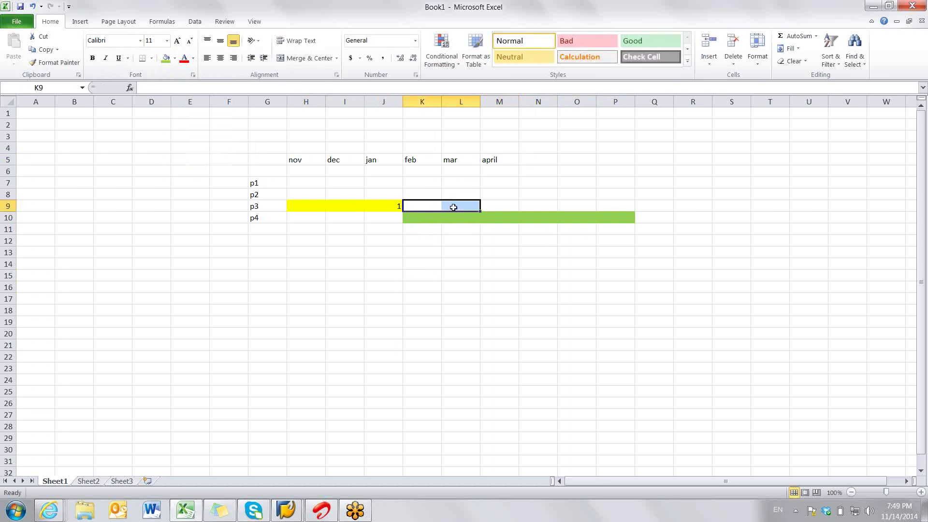
click(255, 207)
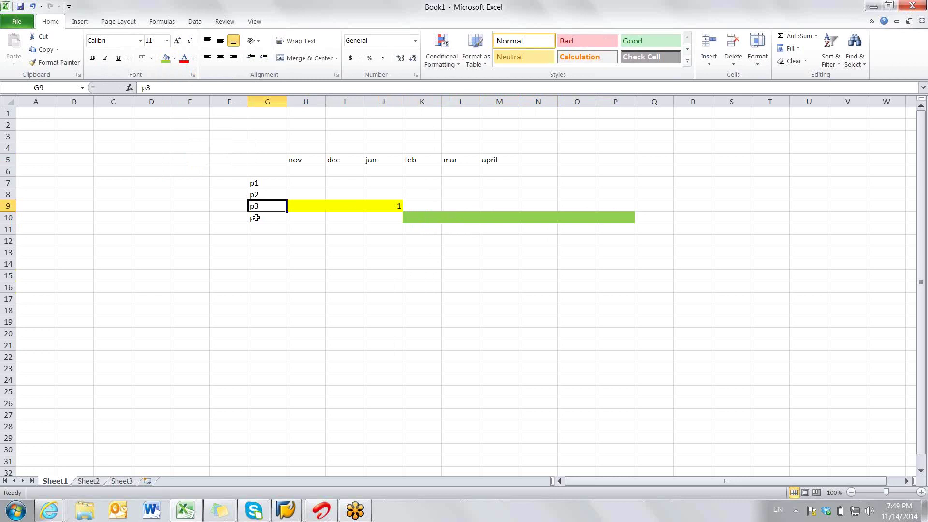
click(256, 218)
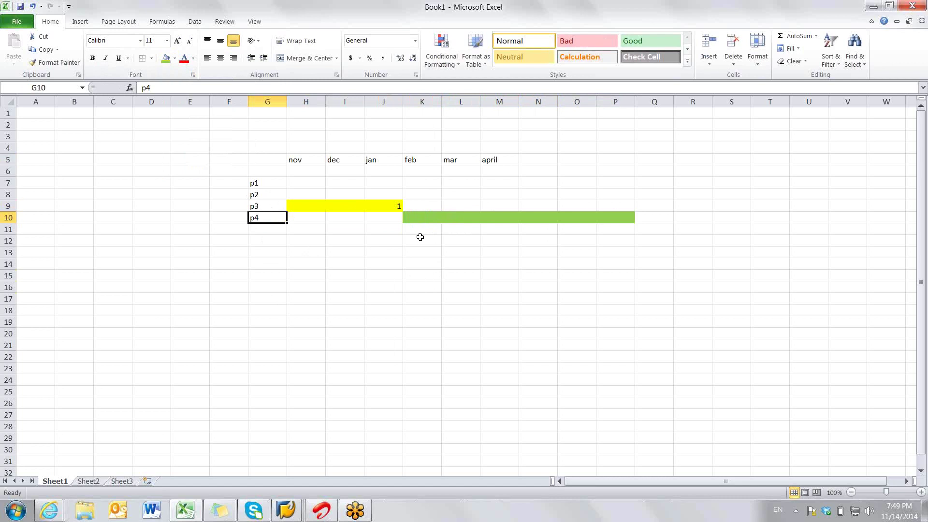
drag(417, 218, 475, 217)
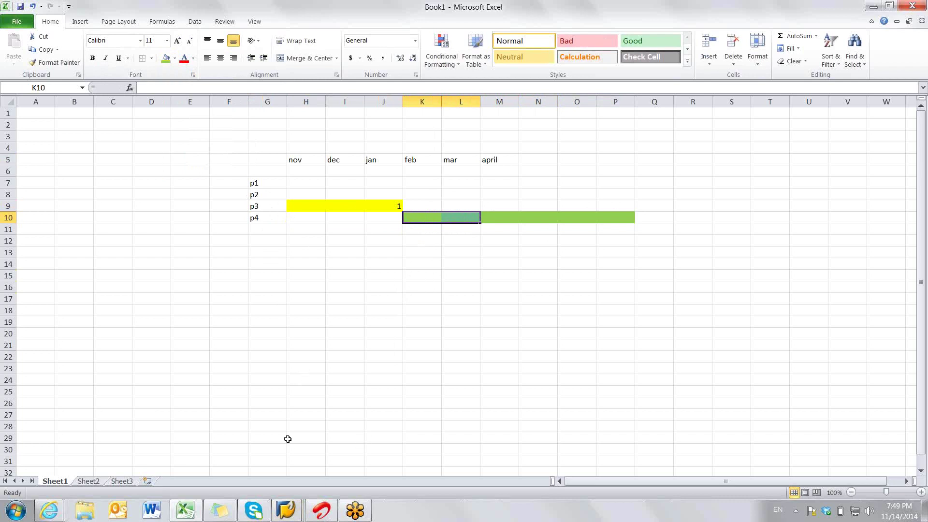
Switch to SAP and open Interactive Demand Planning (/SAPAPO/SDP94) in a new session from the Advanced Planning and Optimization Demand Planning folder.
mouse_move(286, 510)
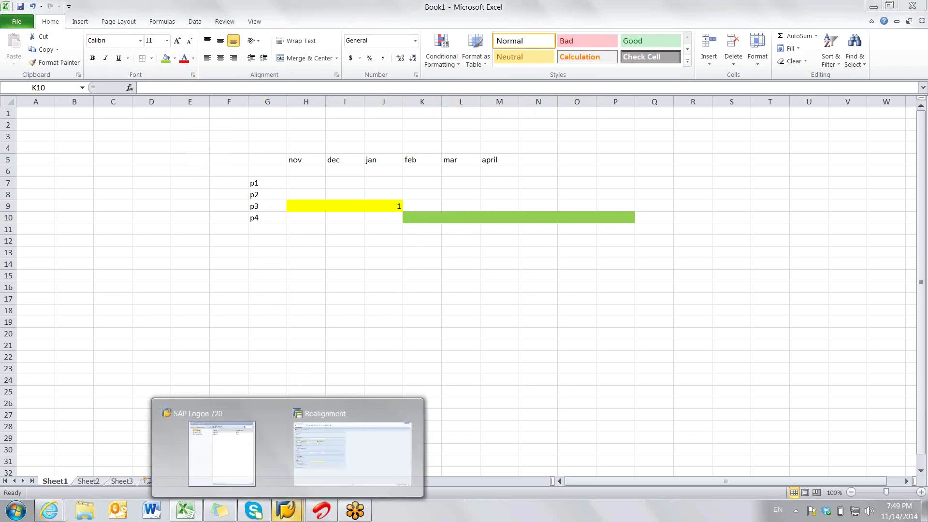
click(309, 455)
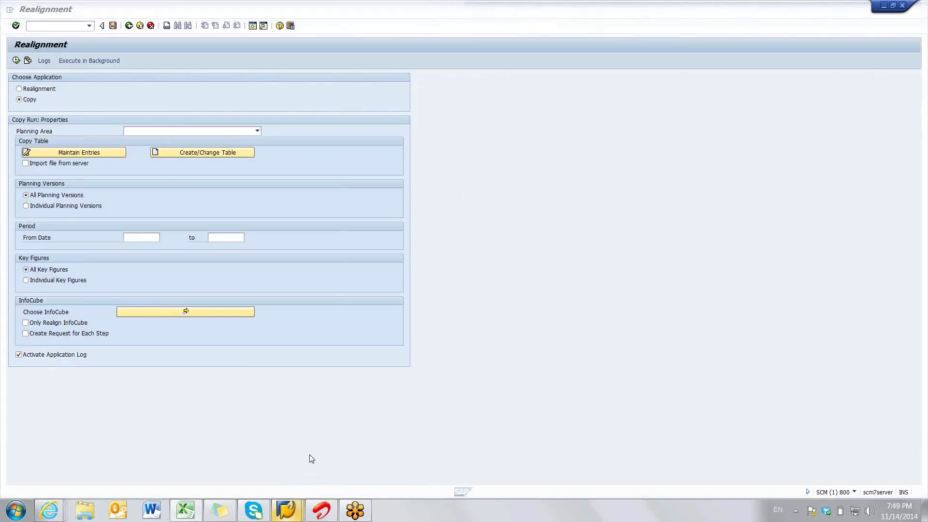
click(253, 26)
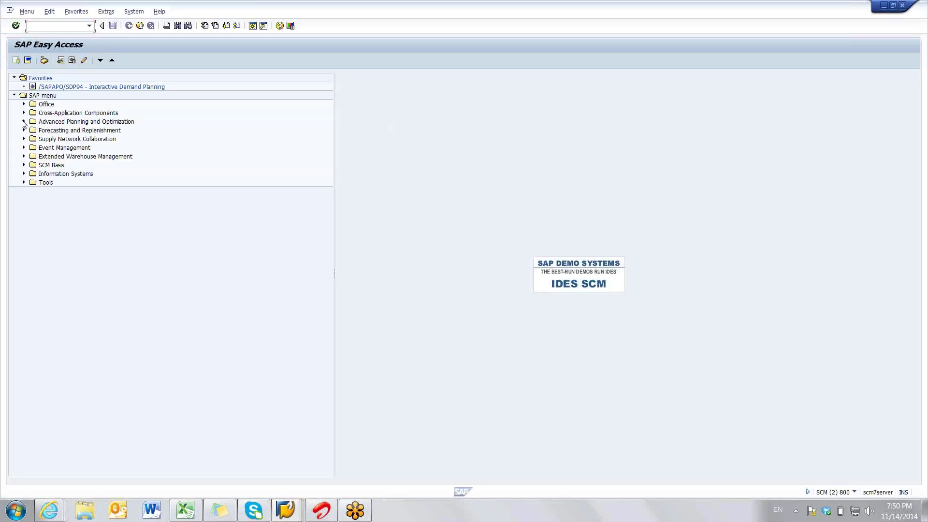
click(24, 122)
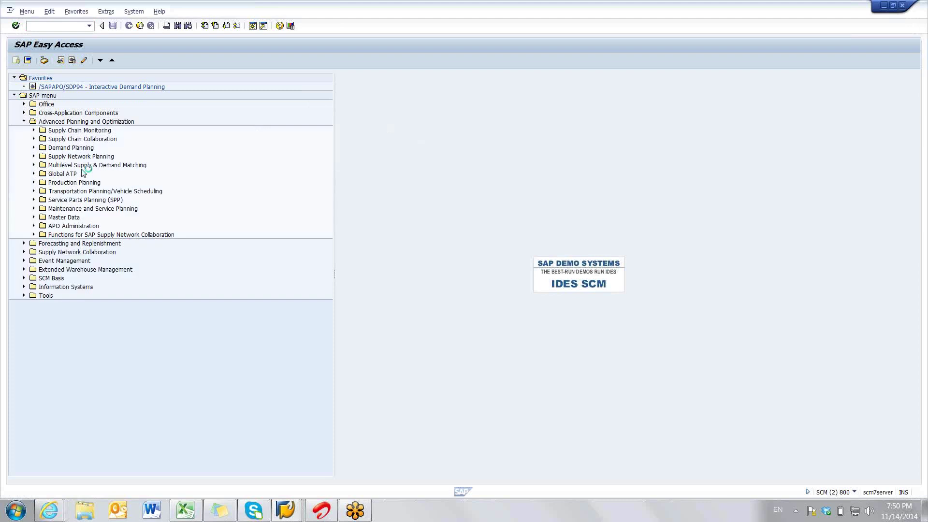
click(34, 147)
click(43, 156)
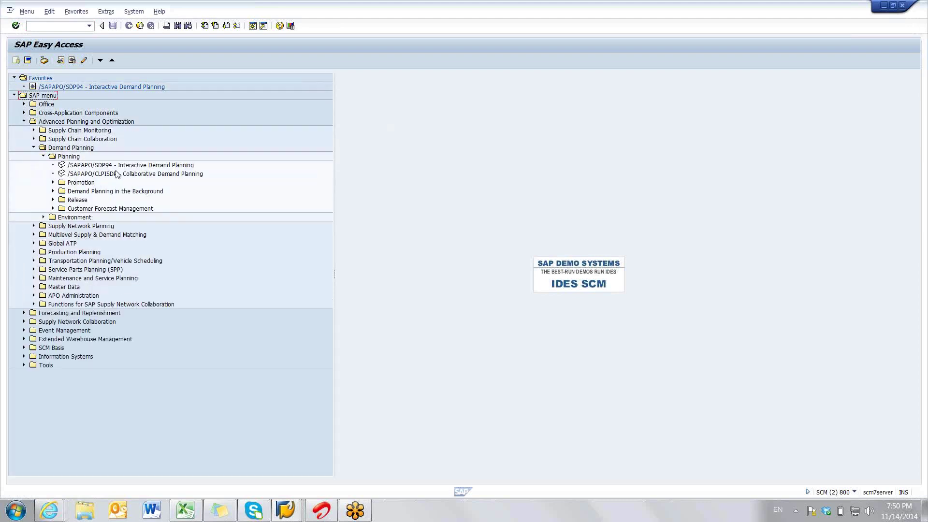
double_click(113, 165)
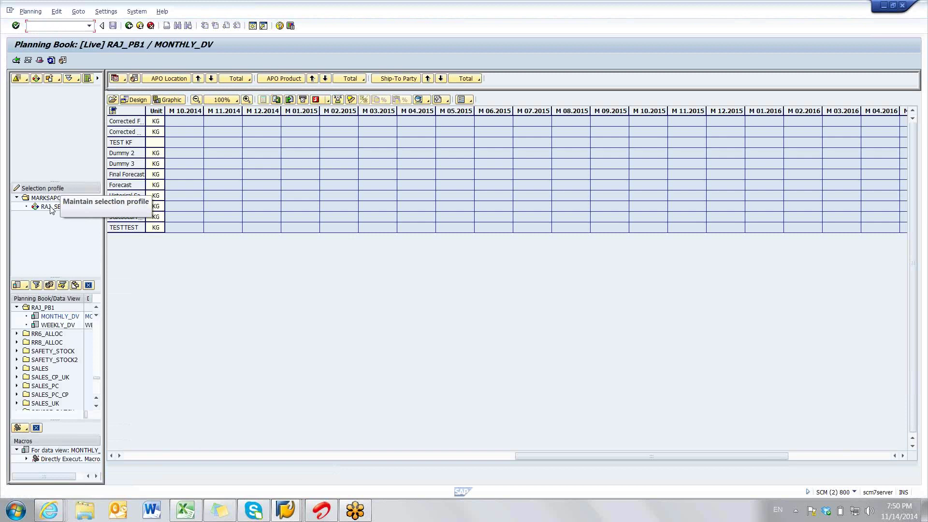
Load the HYD location's data from selection profile RAJ_SEL1 and check which APO products can be displayed.
double_click(54, 207)
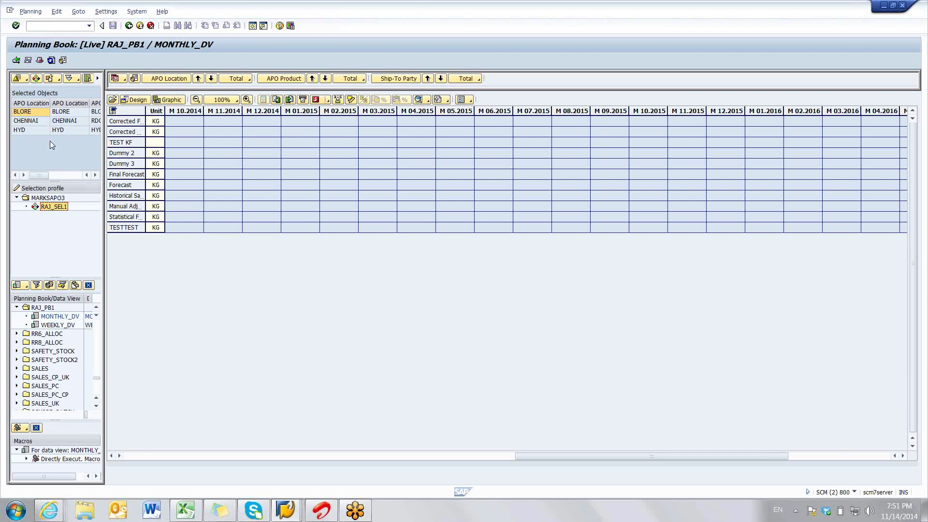
double_click(33, 130)
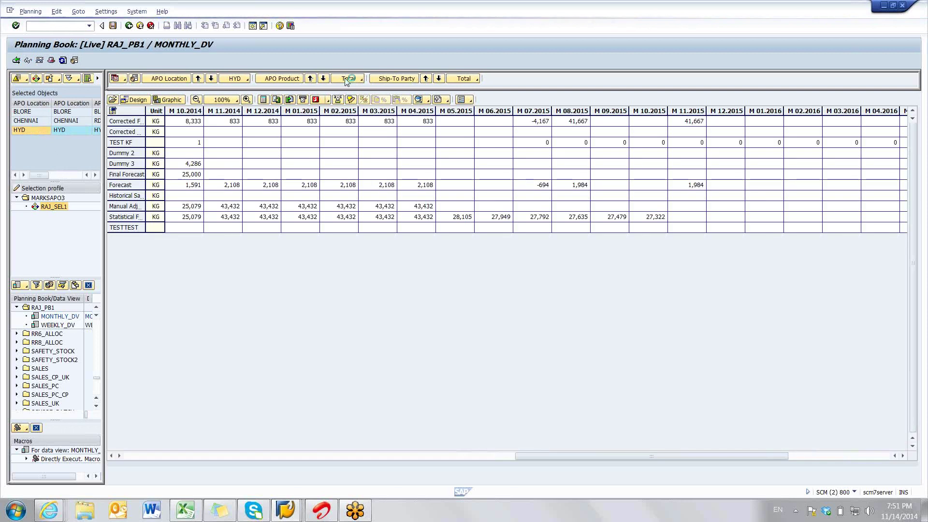
click(347, 79)
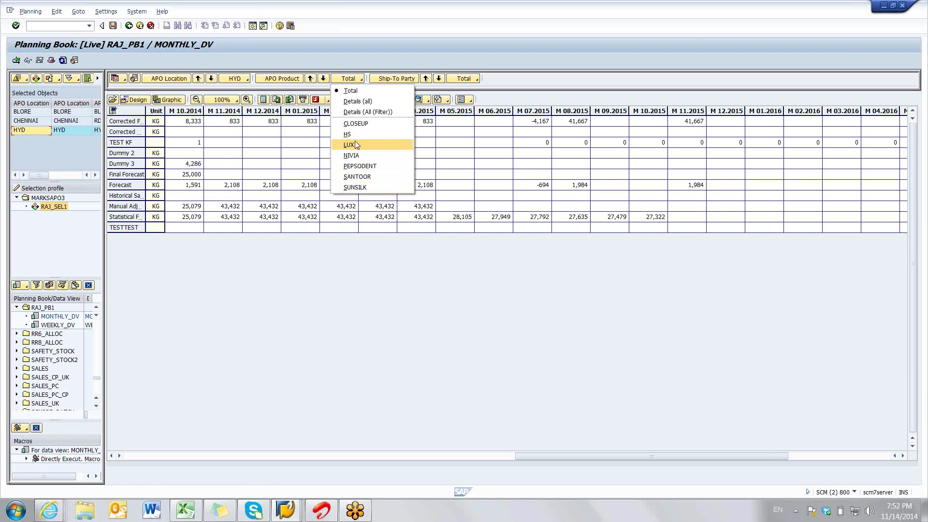
click(347, 281)
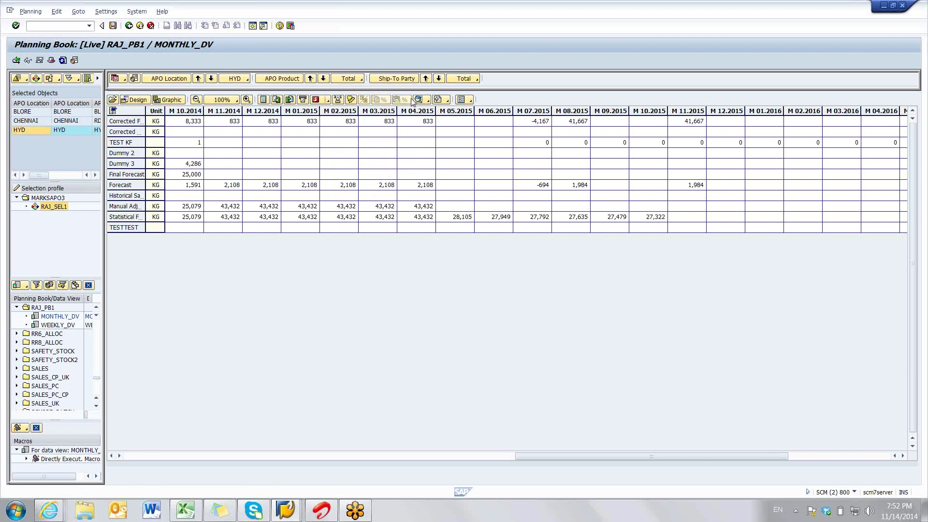
Show filtered APO Product details for LUX and SANTOOR in the planning table.
click(355, 78)
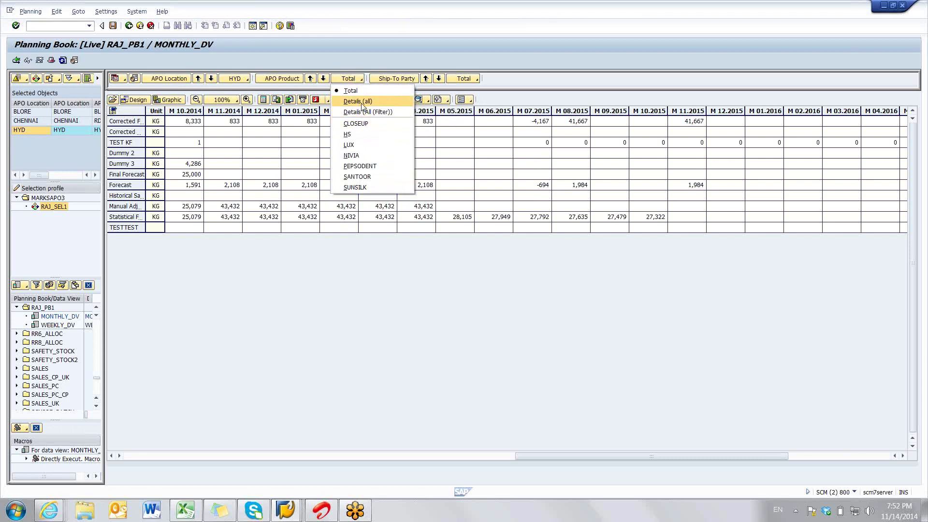
click(364, 112)
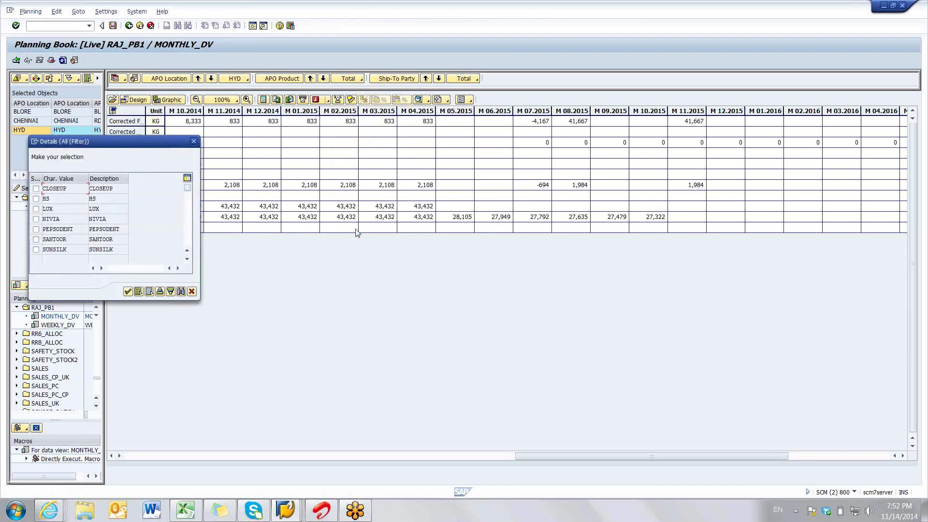
click(36, 209)
click(36, 239)
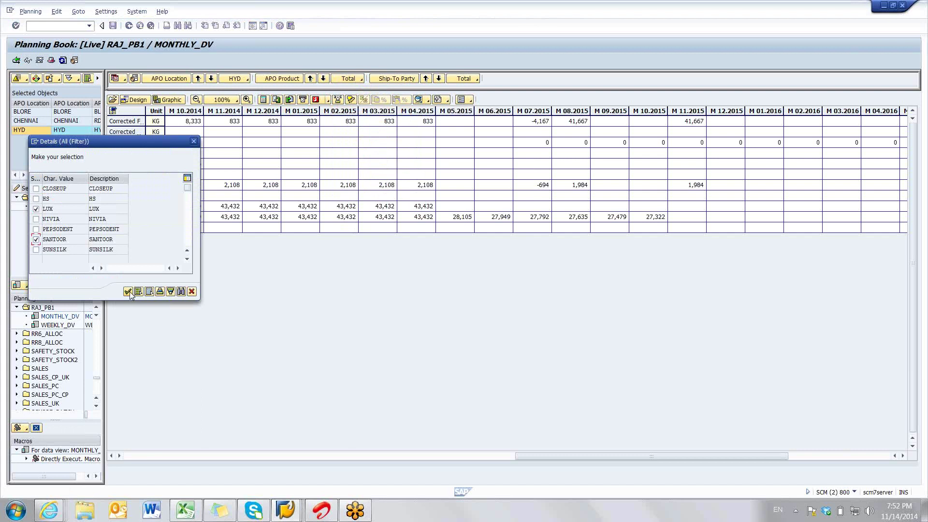
click(128, 292)
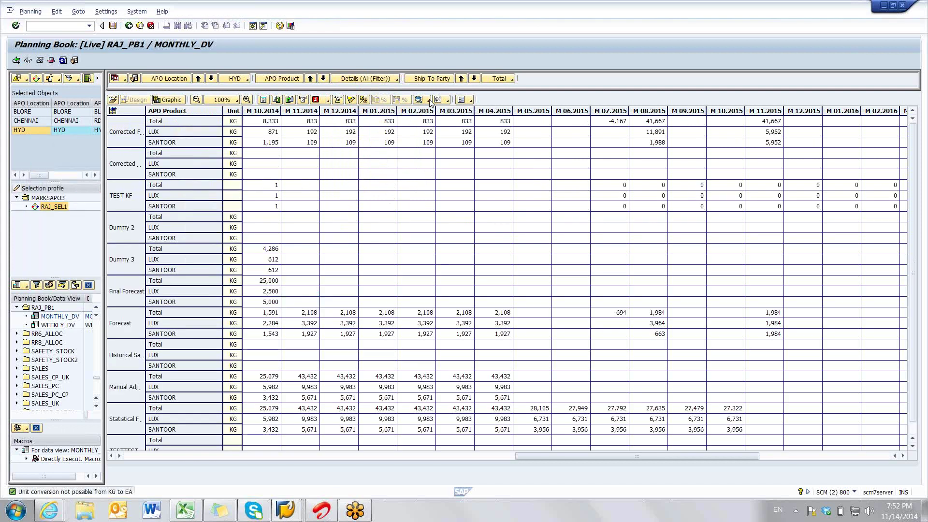
Restrict the displayed key figures to Corrected Forecast, Manual Adjustments and Statistical Forecast.
click(112, 111)
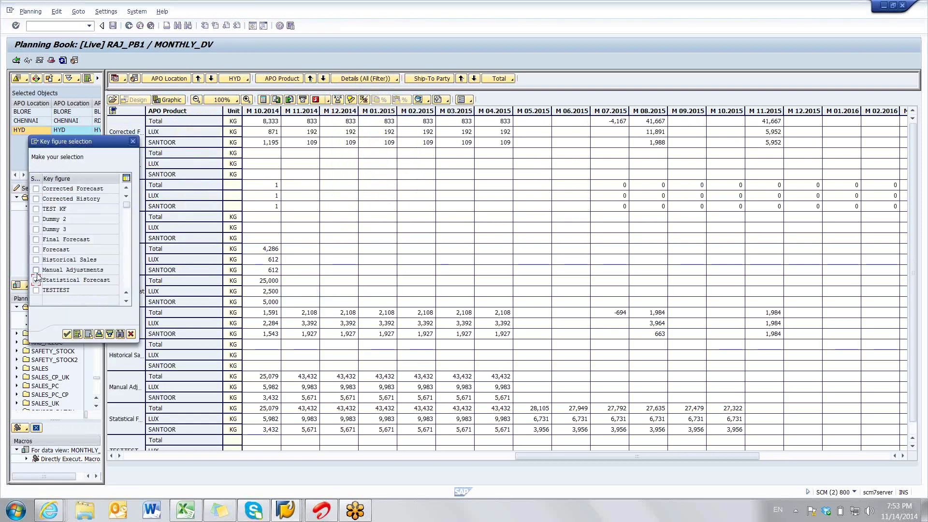
click(36, 271)
click(36, 280)
click(36, 188)
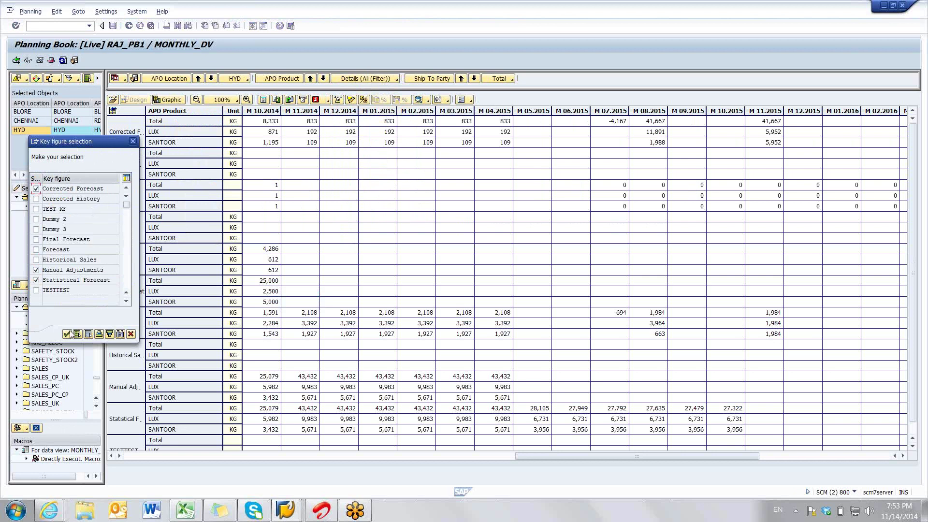
click(66, 334)
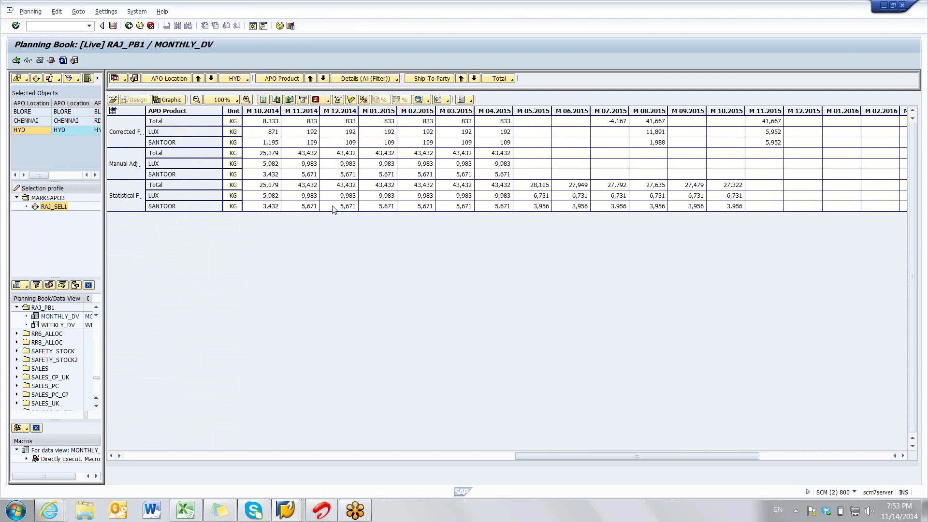
Clear SANTOOR's Statistical Forecast values for the months M 12.2014 through M 07.2015.
click(333, 209)
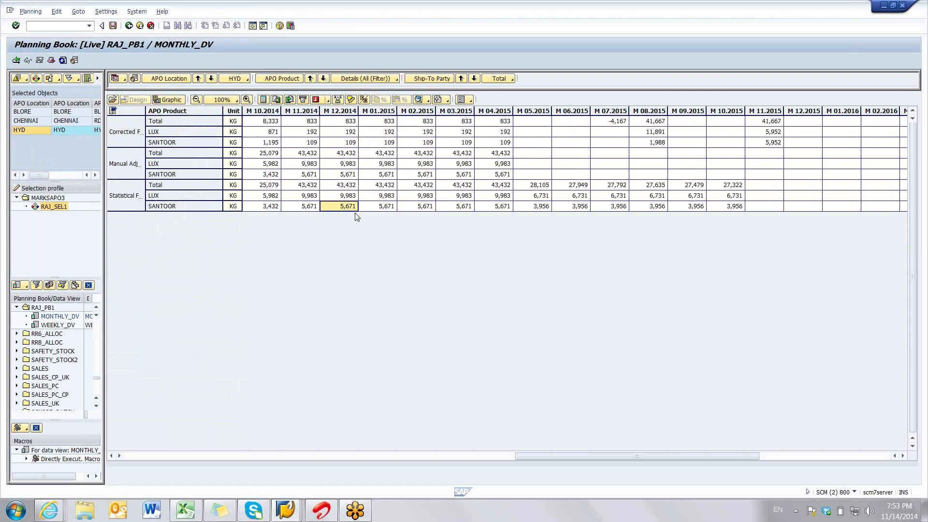
drag(333, 204, 511, 212)
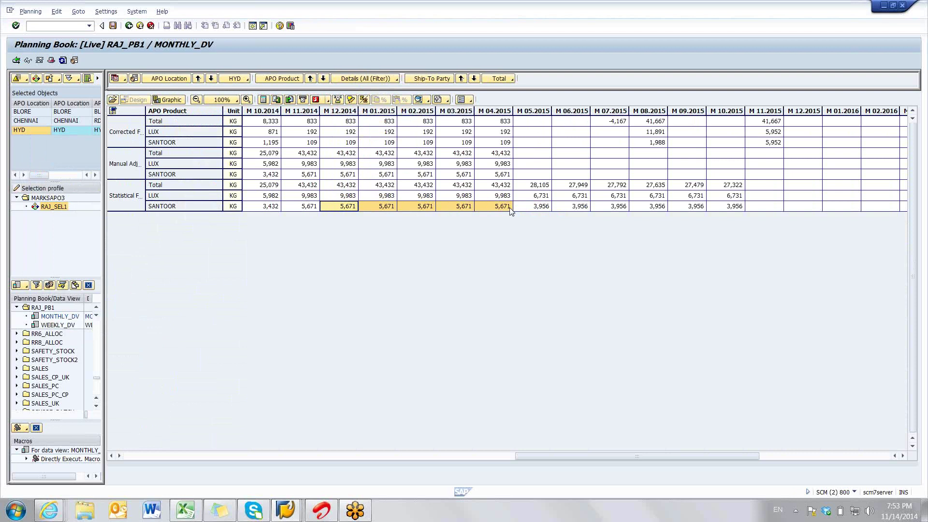
key(Delete)
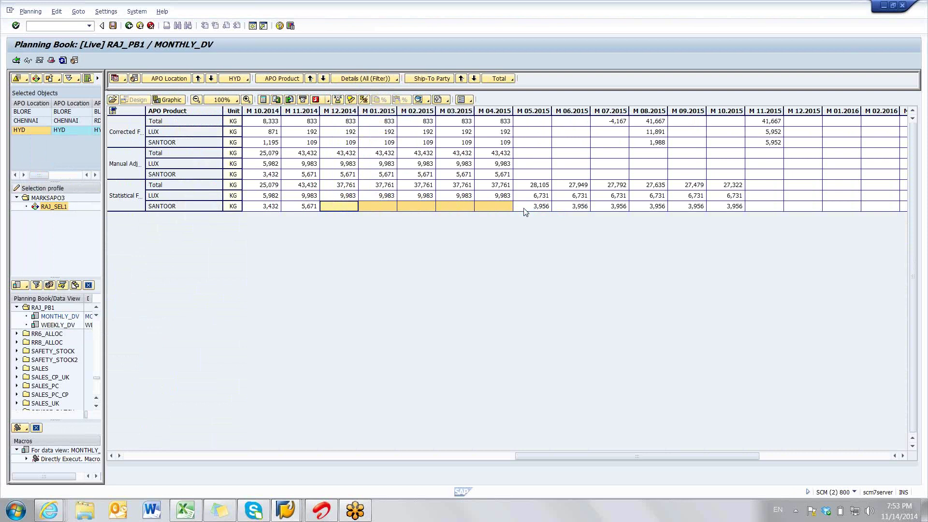
click(620, 195)
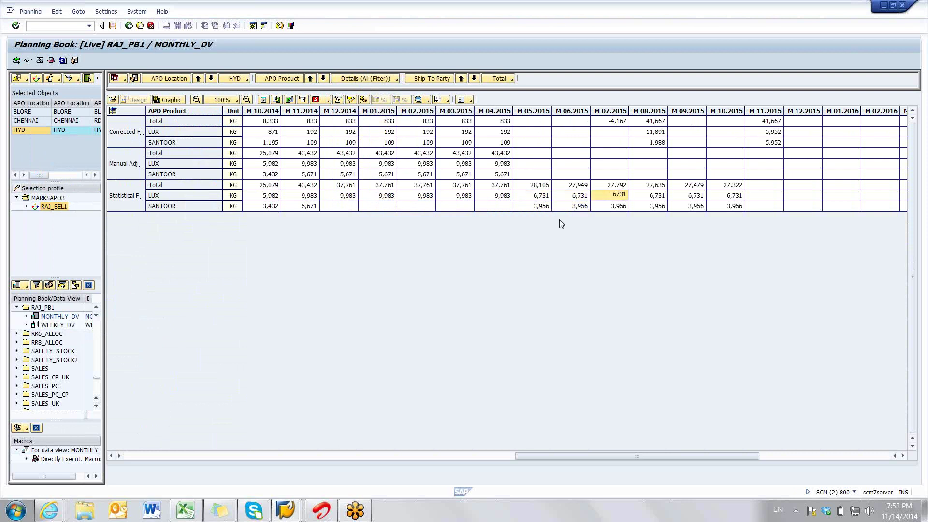
drag(521, 208, 624, 209)
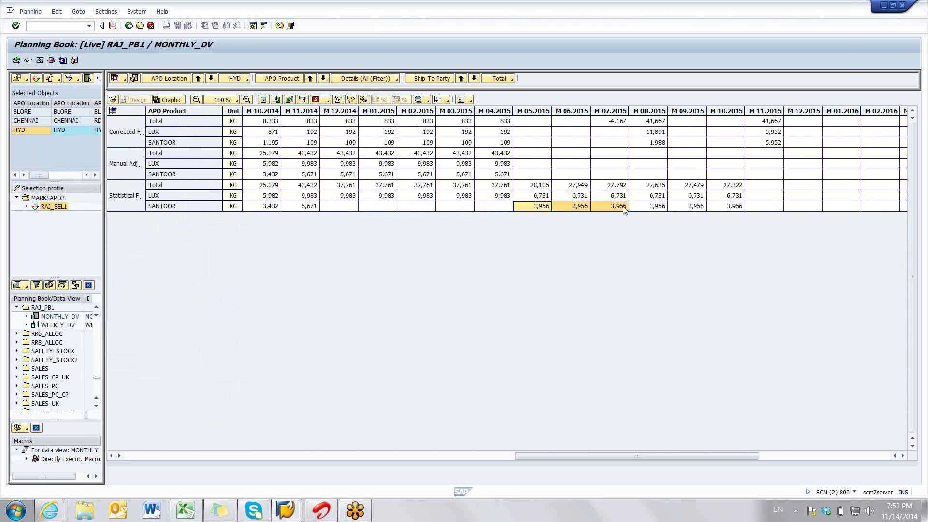
key(Delete)
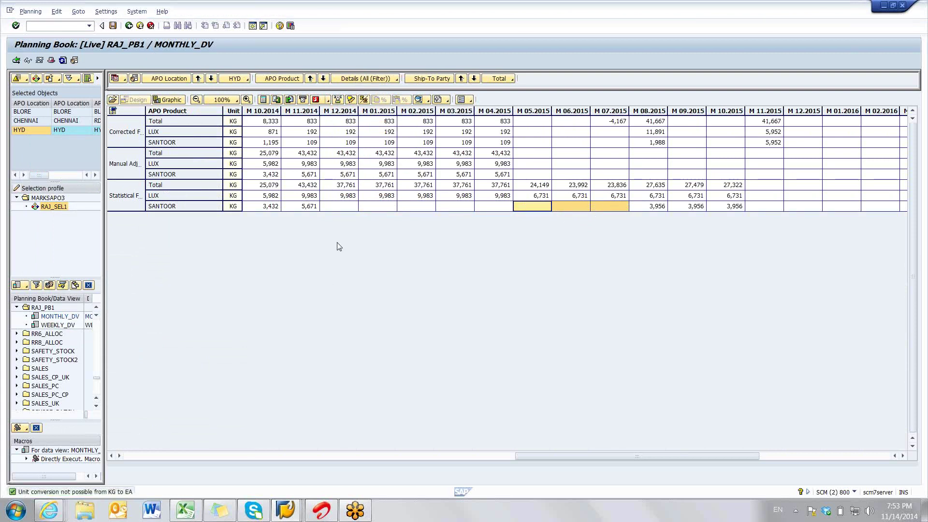
click(373, 195)
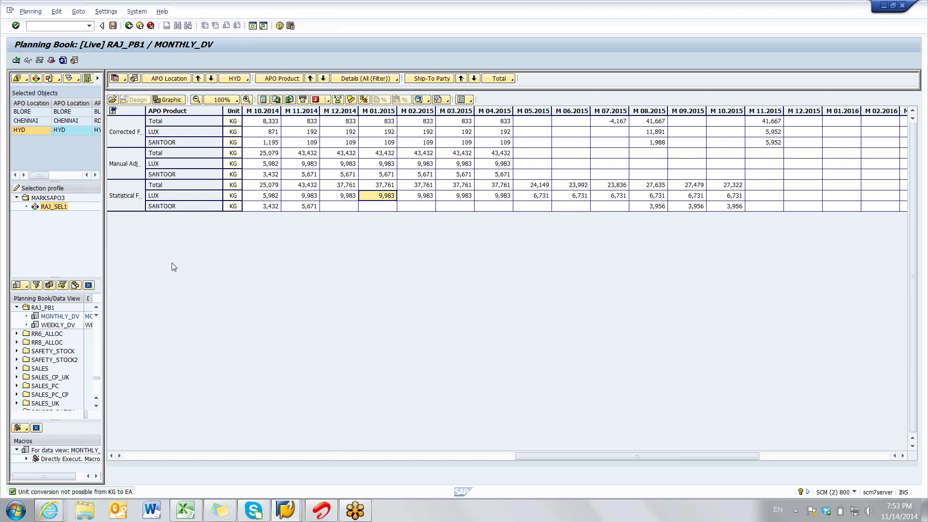
Switch to the Realignment session and set the copy run's planning area to RAJ_PA.
click(286, 512)
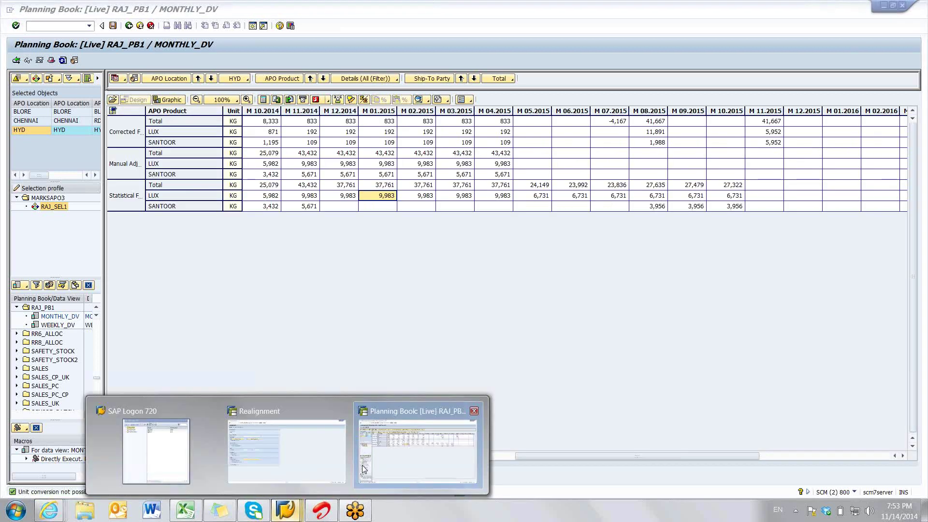
click(284, 437)
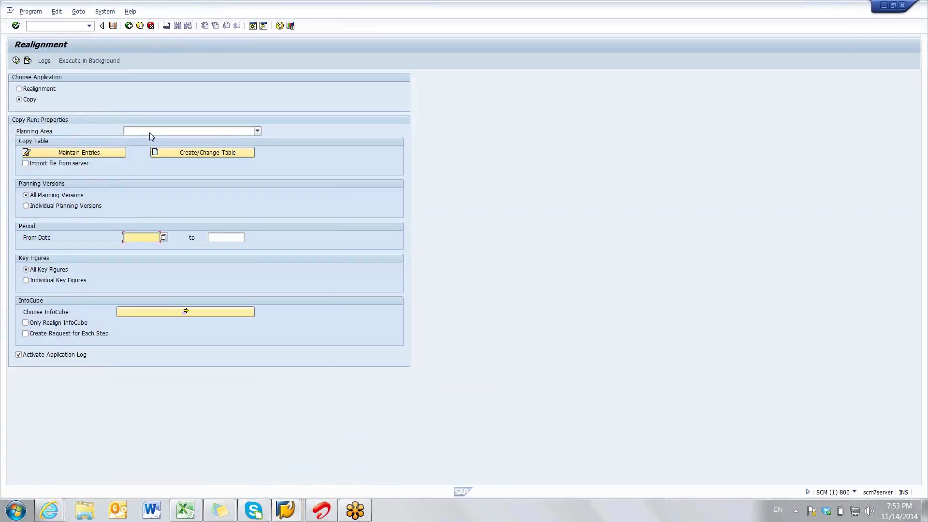
click(149, 132)
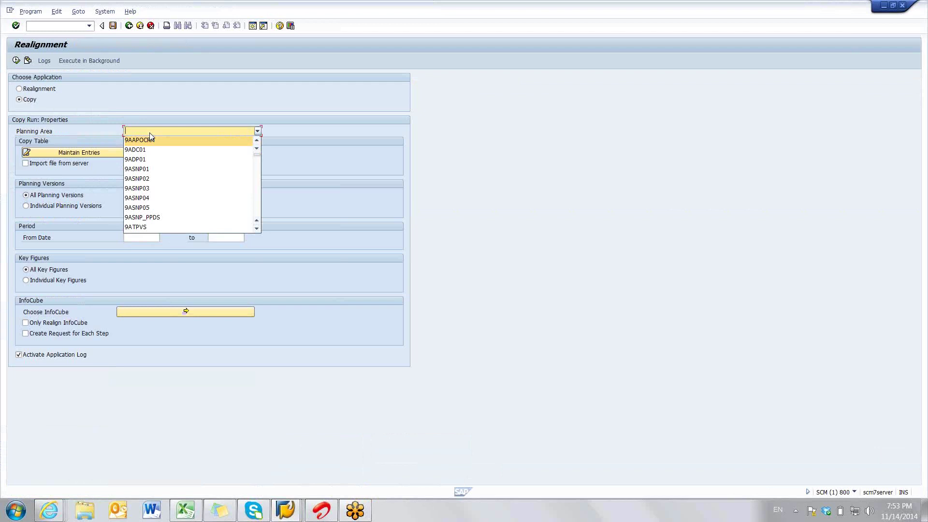
key(r)
key(Return)
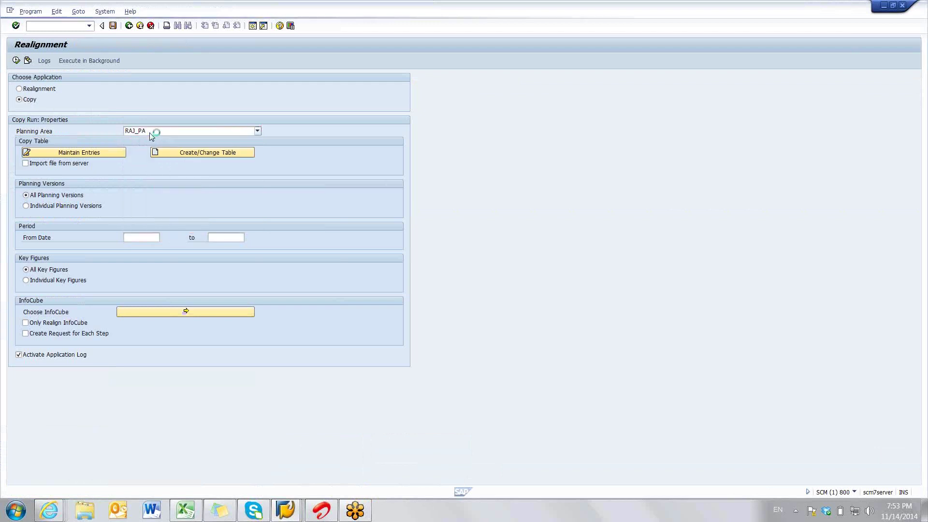
Create the copy table for planning area RAJ_PA, choosing to restrict its characteristics.
click(75, 153)
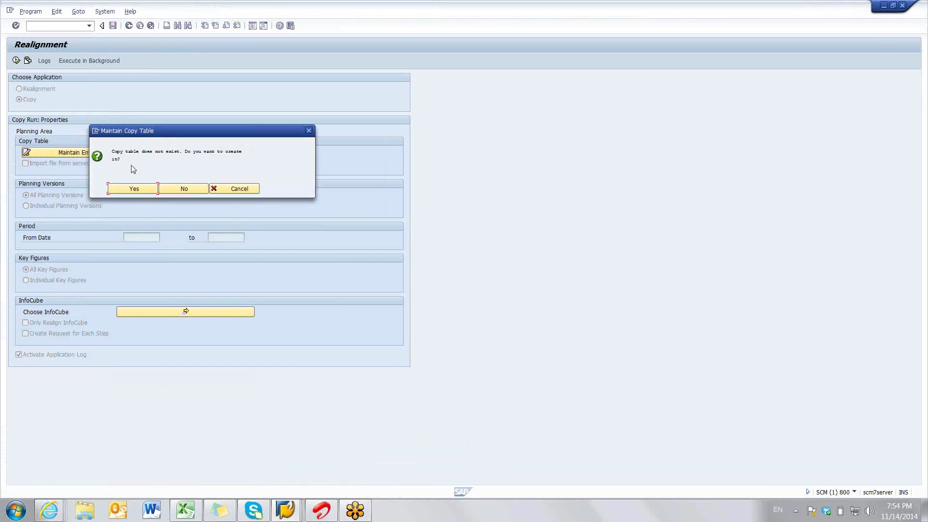
click(121, 190)
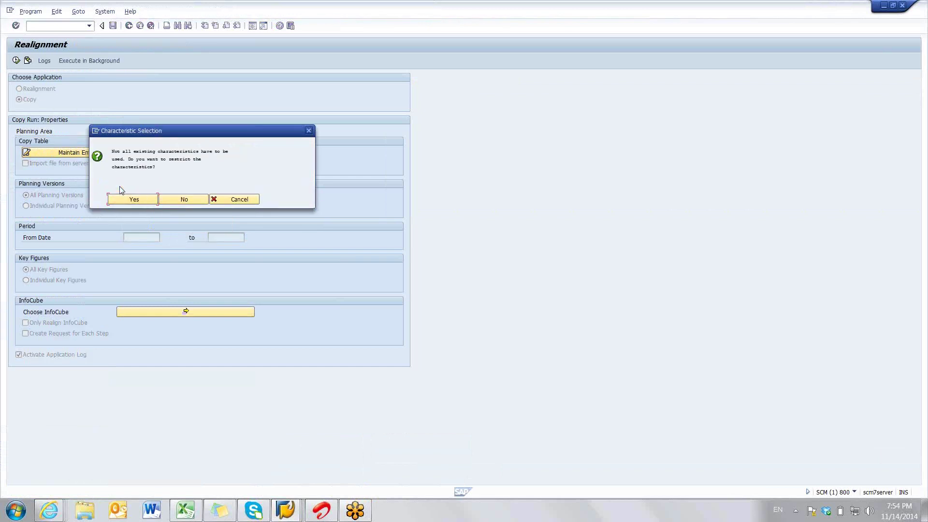
click(135, 200)
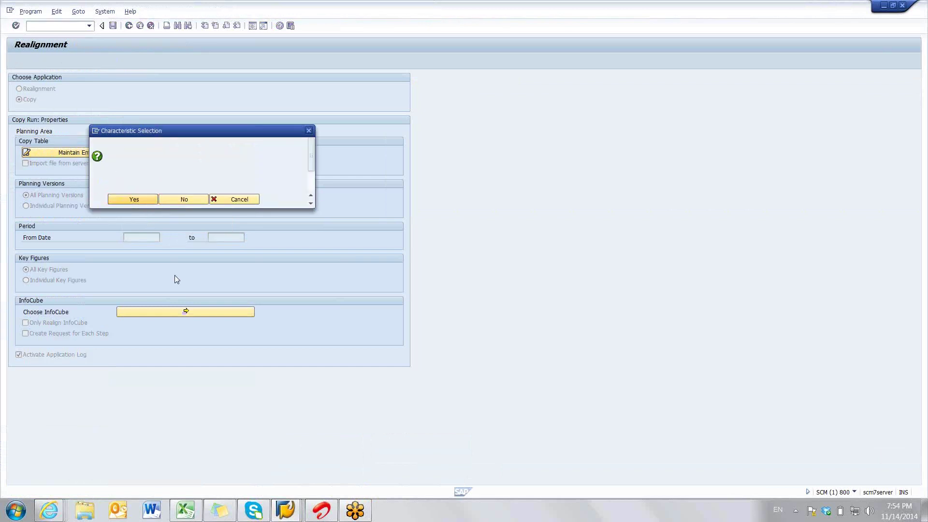
click(127, 271)
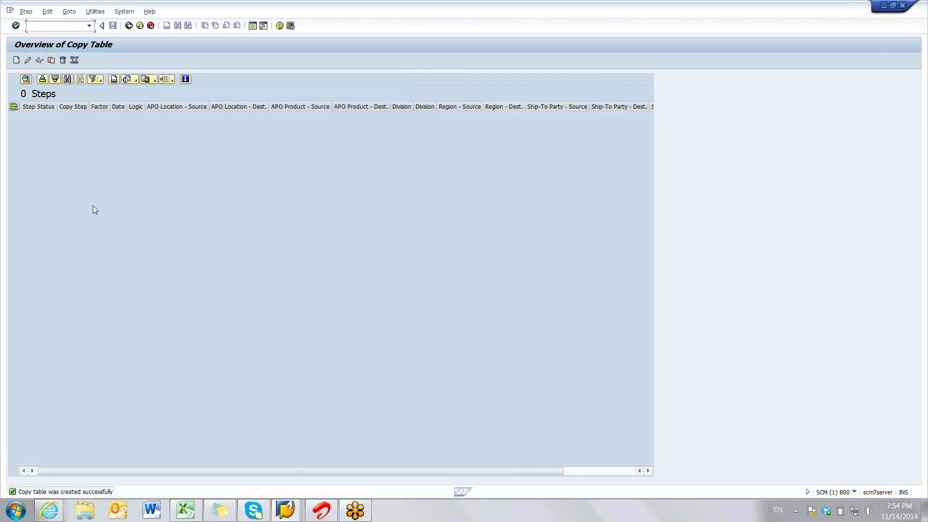
Start a new copy step with HYD as both source and destination APO Location.
click(25, 79)
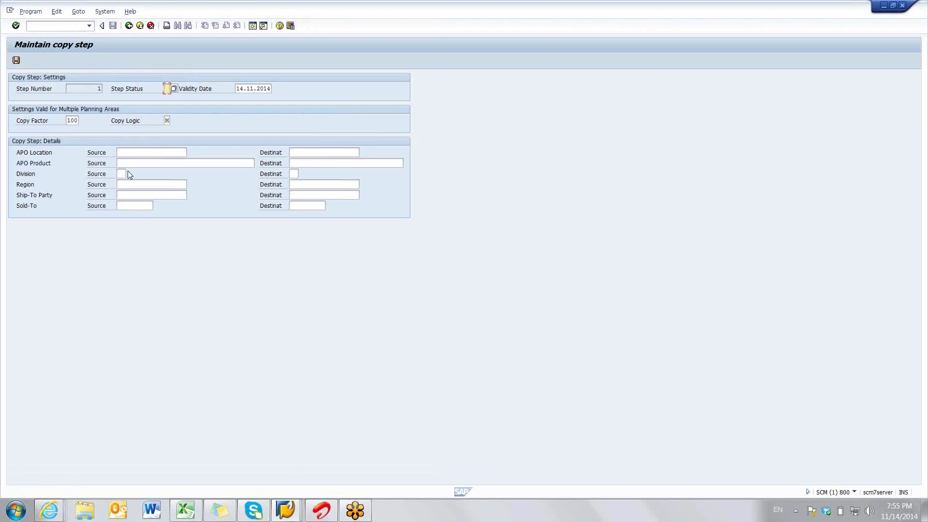
click(123, 153)
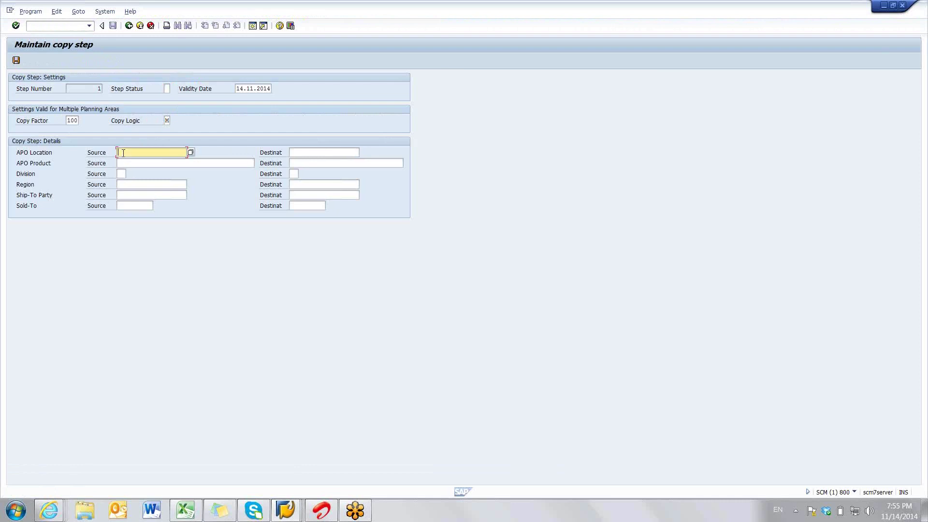
text(hyd)
key(BackSpace)
key(BackSpace)
key(BackSpace)
text(HYD)
click(306, 155)
text(HYD)
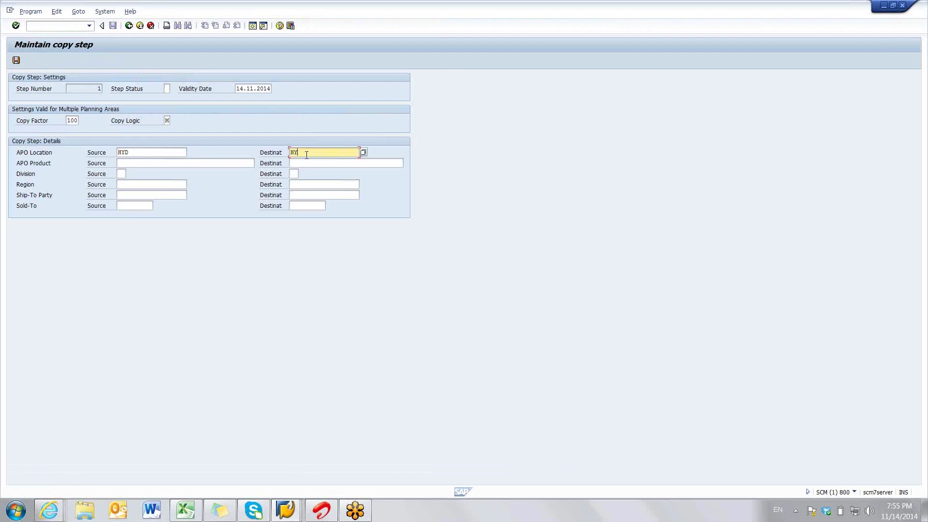
Set the copy step's source APO Product to LUX and destination to SANTOOR, save it, and return to the Realignment settings.
click(148, 163)
text(LUX)
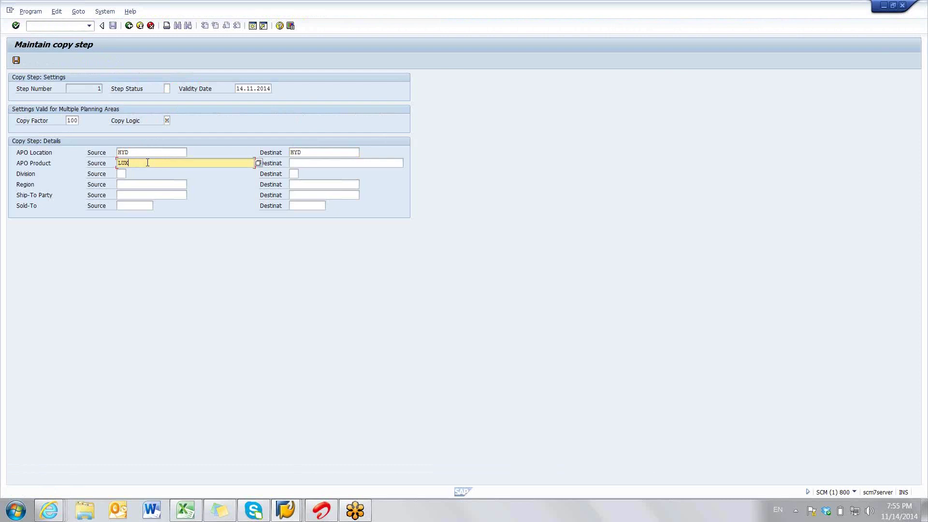
key(Tab)
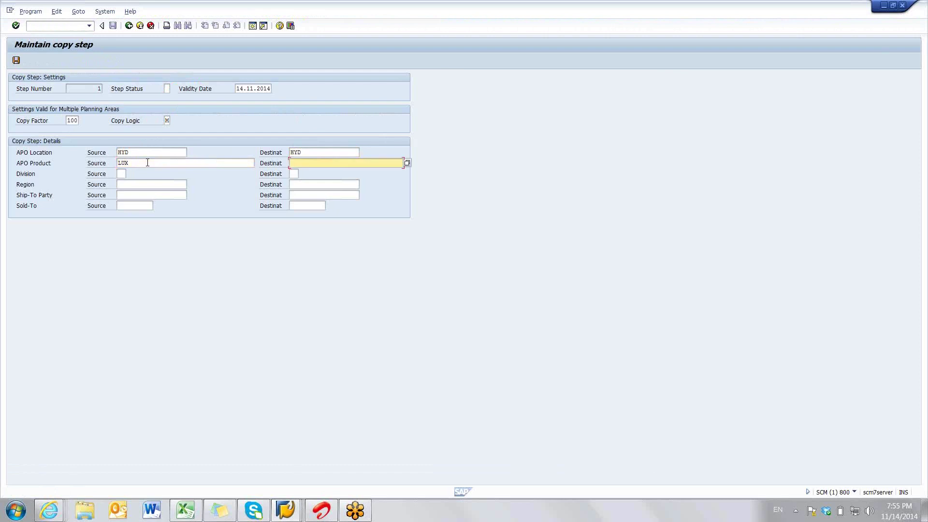
key(alt+Tab)
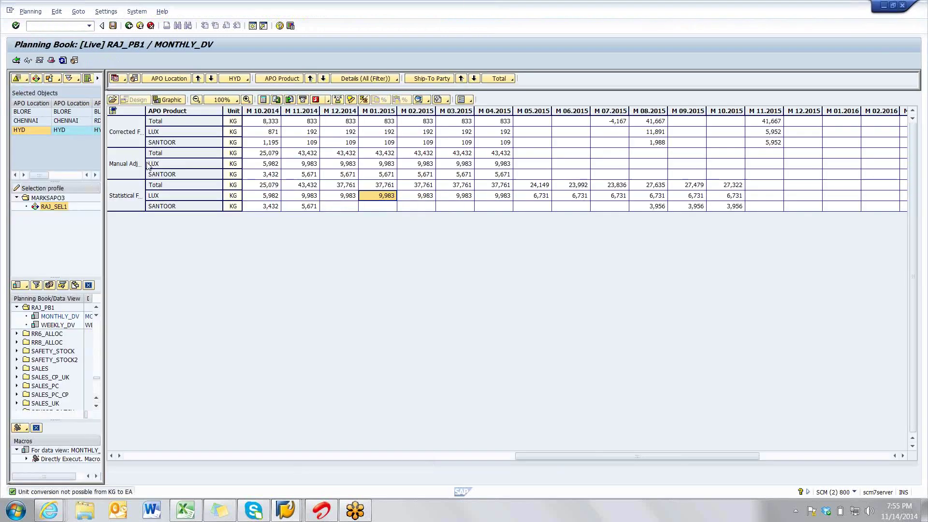
key(alt+Tab)
text(SAN)
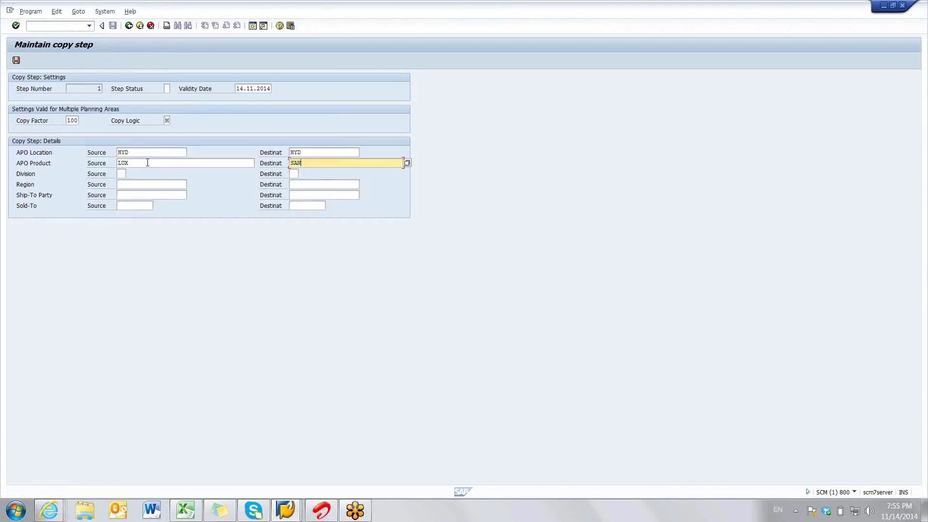
text(TOOR)
click(16, 60)
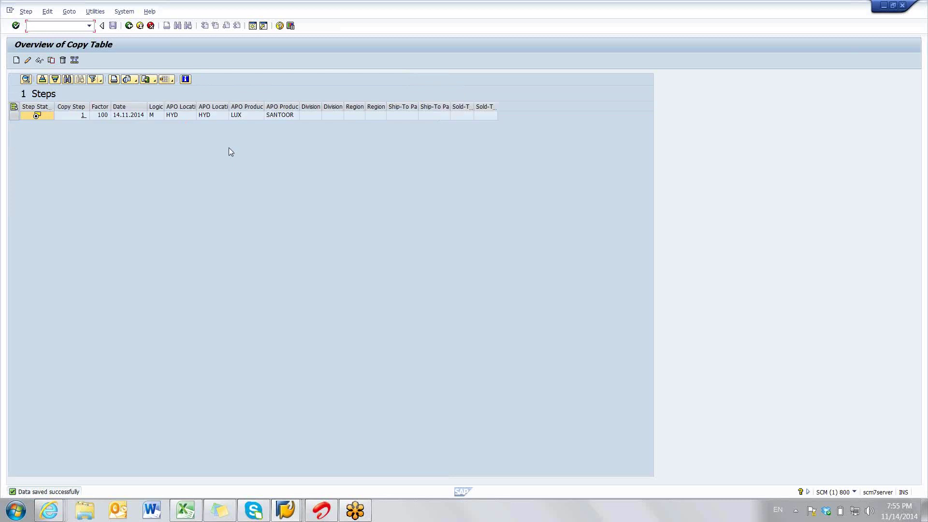
click(129, 26)
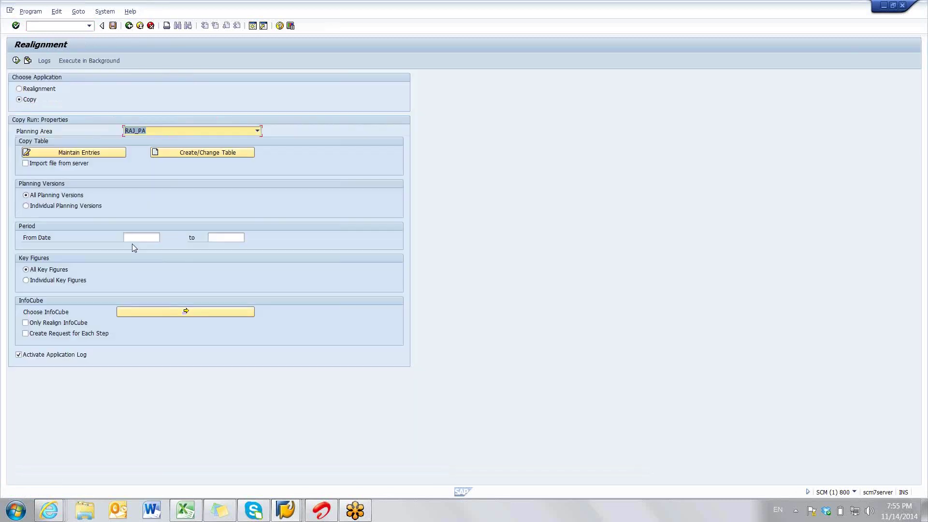
Set the copy run's period from 01.01.2015 to 31.07.2015, checking the planning table for SANTOOR's empty months.
click(133, 238)
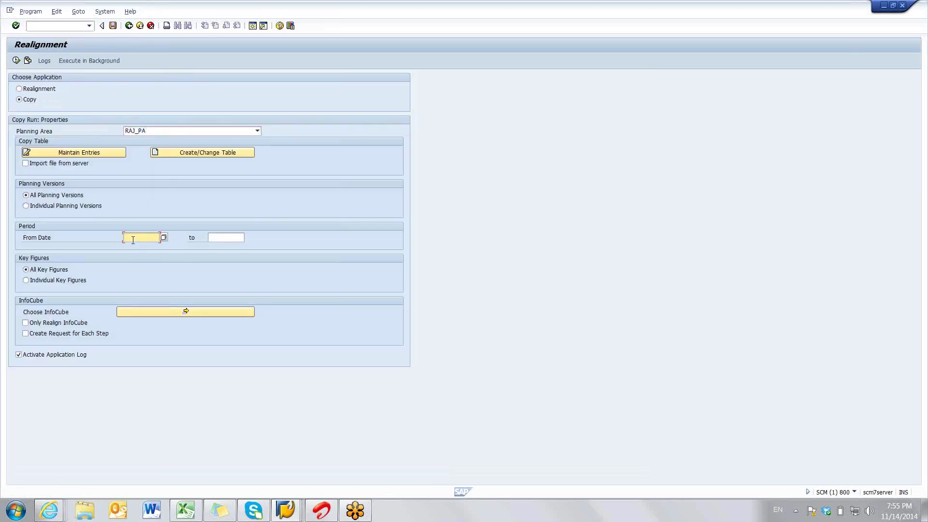
text(01012015)
click(213, 236)
key(alt+Tab)
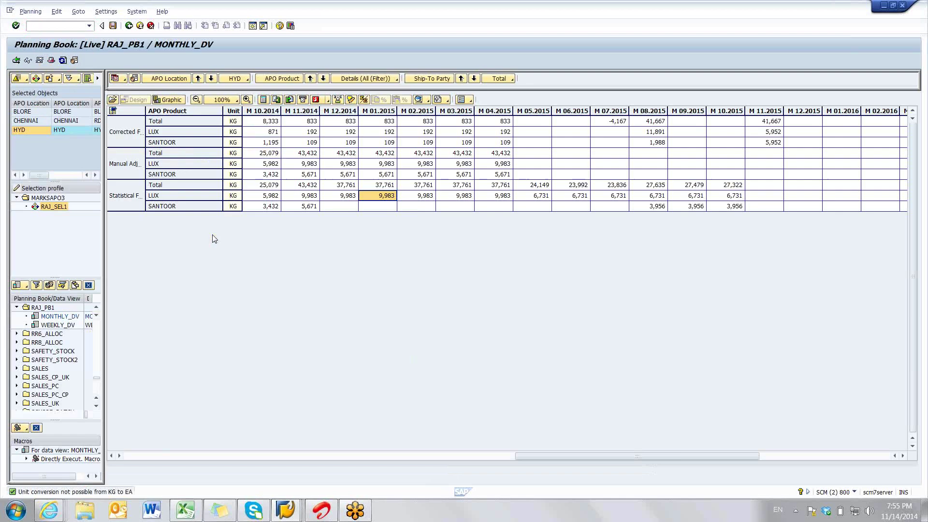
click(499, 211)
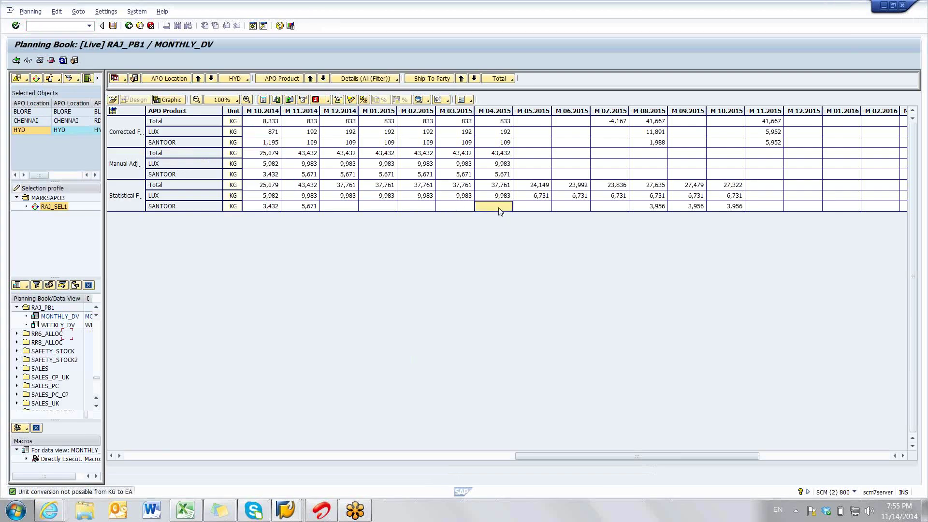
key(alt+Tab)
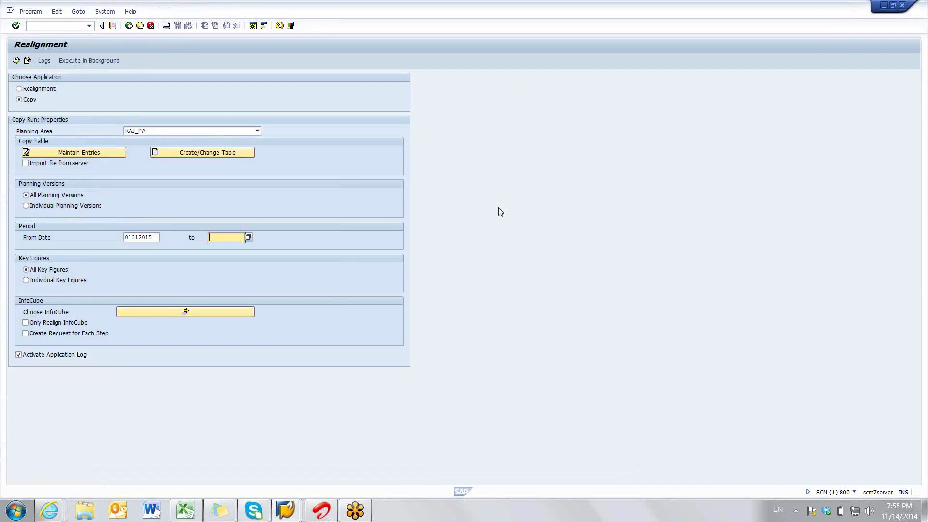
text(31)
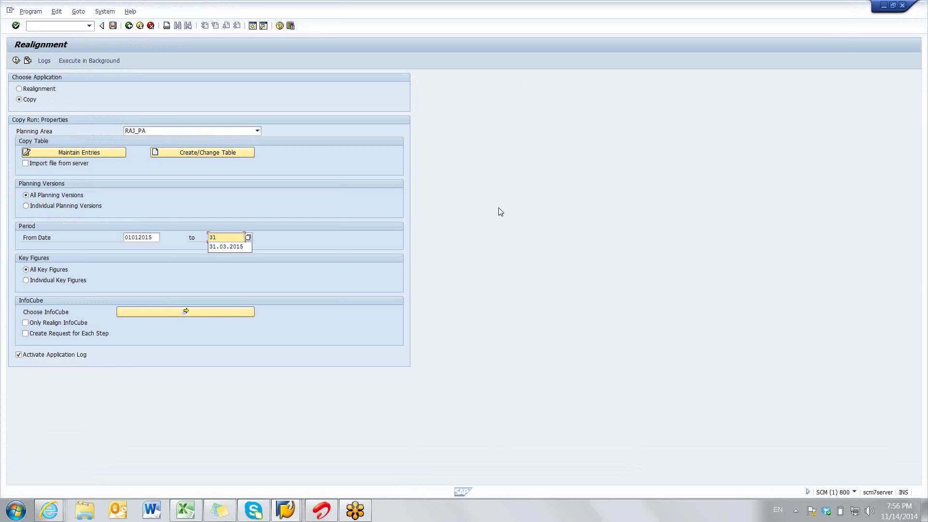
text(072014)
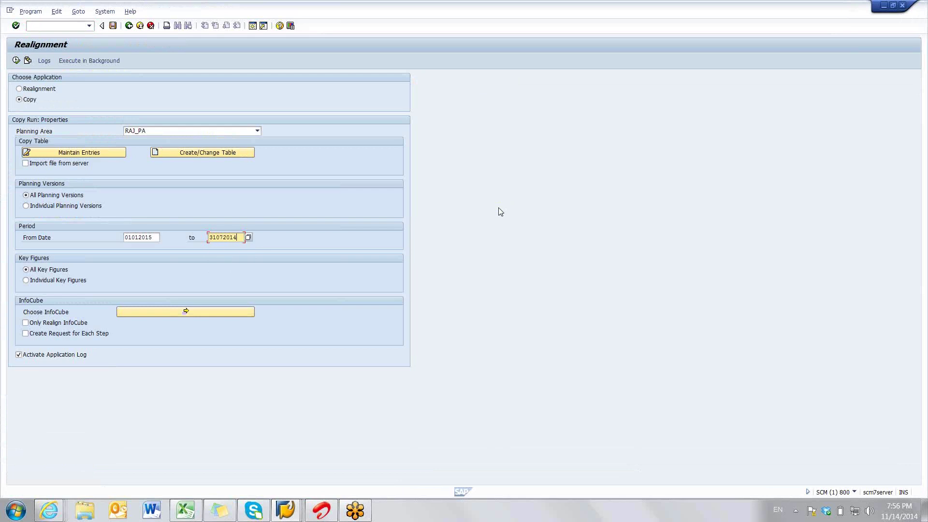
key(Return)
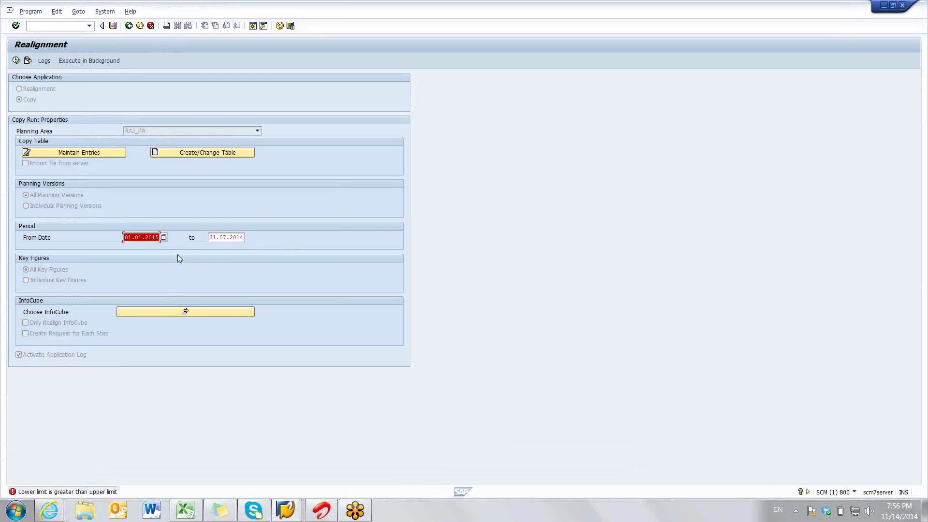
click(244, 237)
text(5)
key(Return)
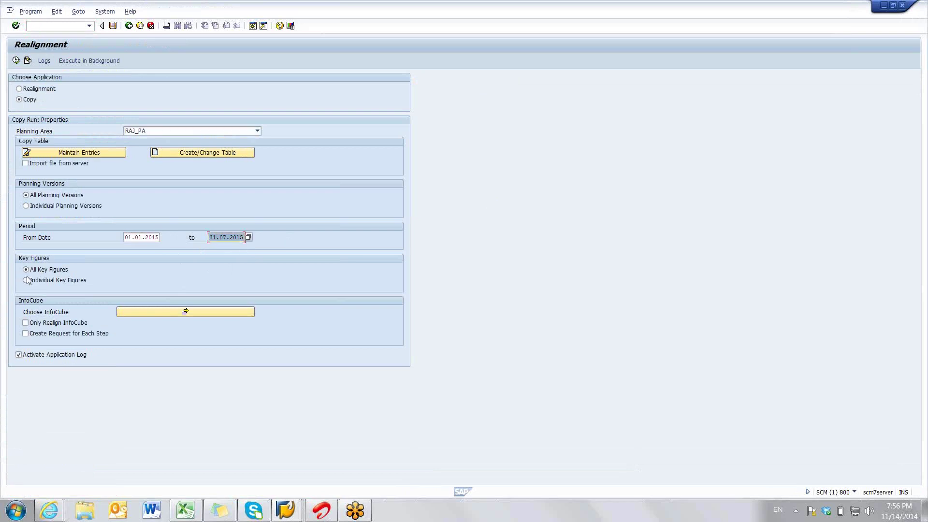
Restrict the copy run to the individual key figures Corrected Fcst, Manual Adjust. and Statistical Forecast.
click(26, 281)
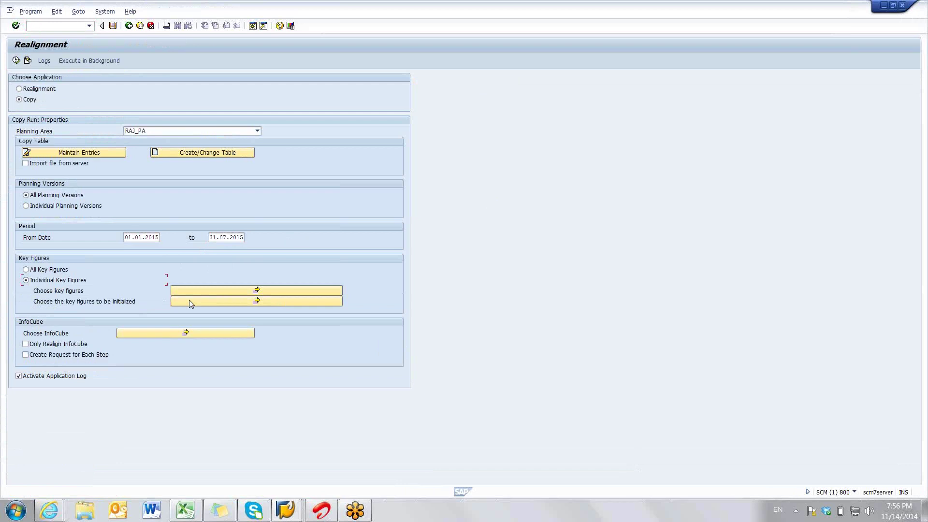
click(192, 291)
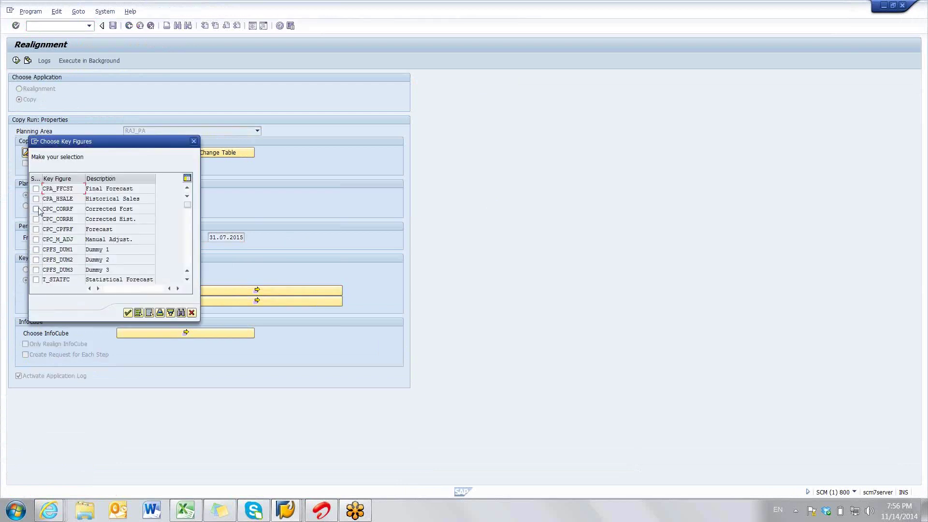
click(36, 209)
click(36, 279)
click(188, 280)
click(188, 280)
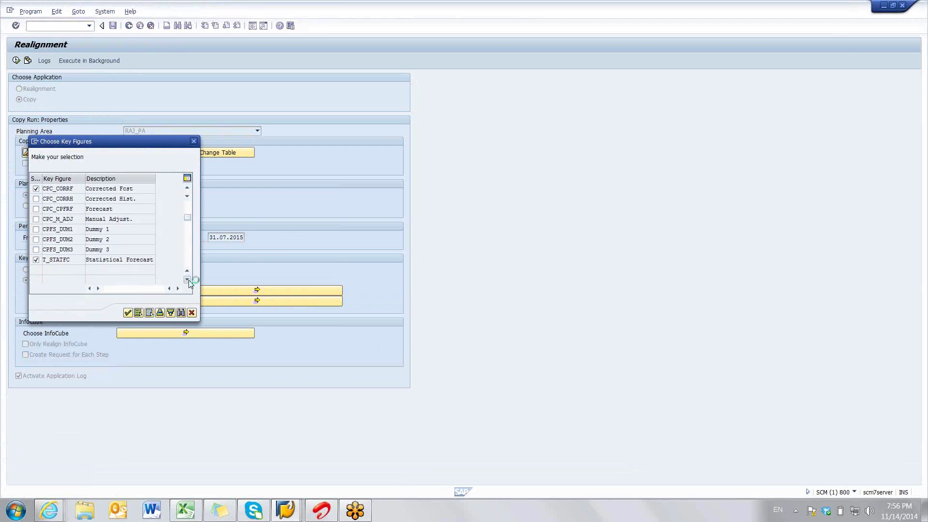
click(187, 280)
click(36, 210)
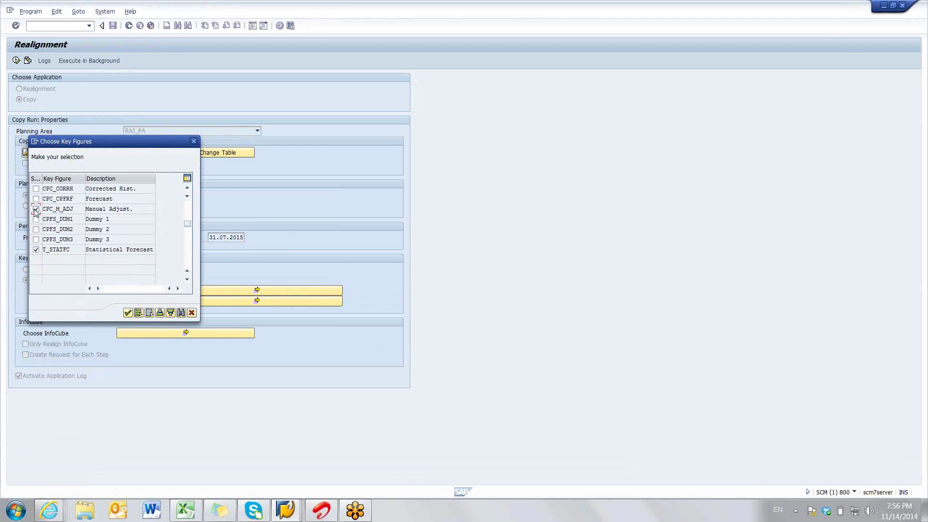
Clear SANTOOR's Manual Adjustments and Corrected Forecast values for M 12.2014 through M 04.2015 in the planning book and save.
key(alt+Tab)
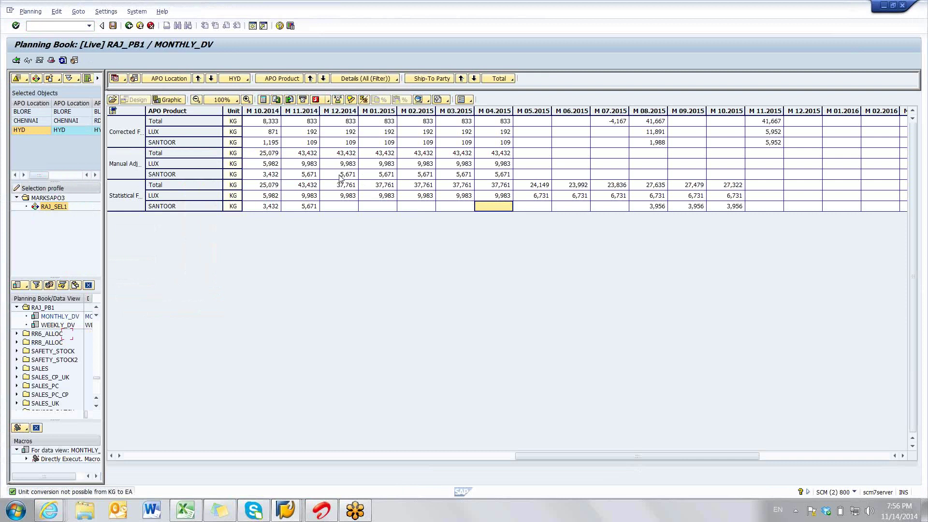
drag(340, 177, 494, 177)
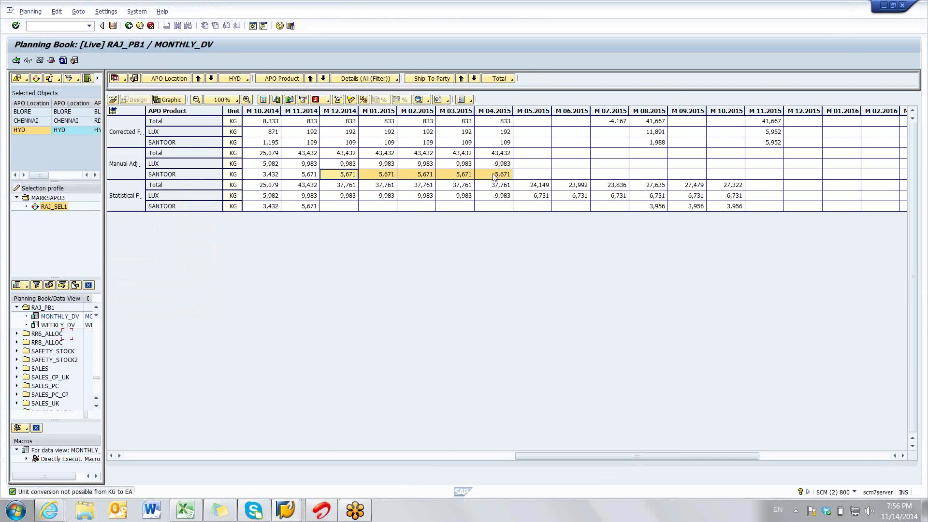
key(Delete)
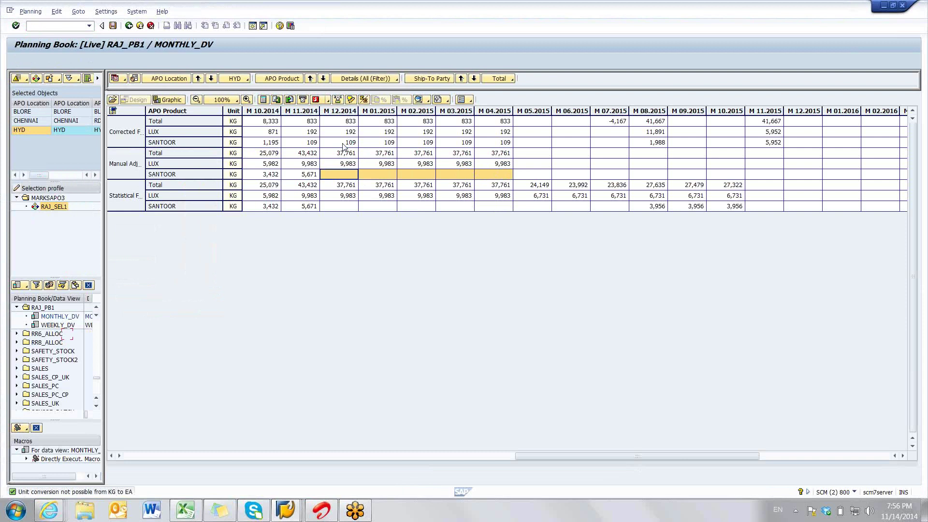
drag(346, 144, 495, 146)
key(Delete)
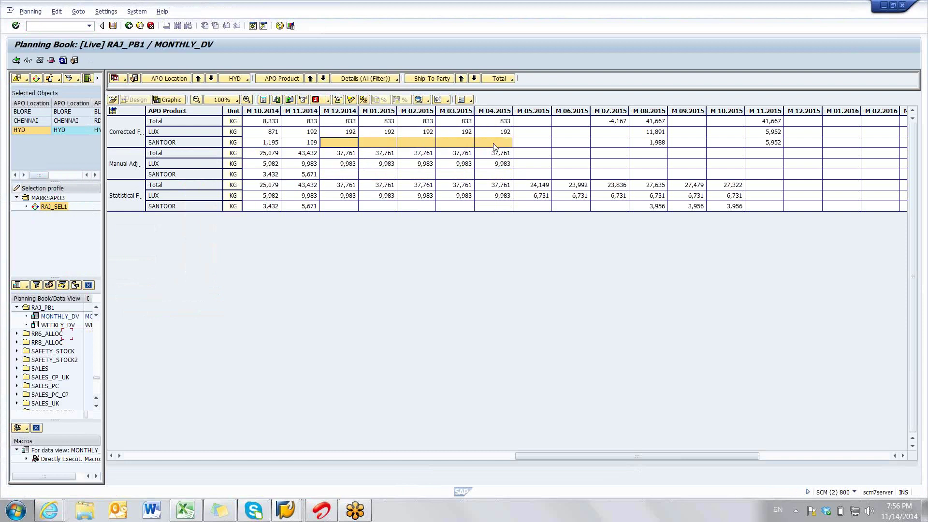
click(112, 26)
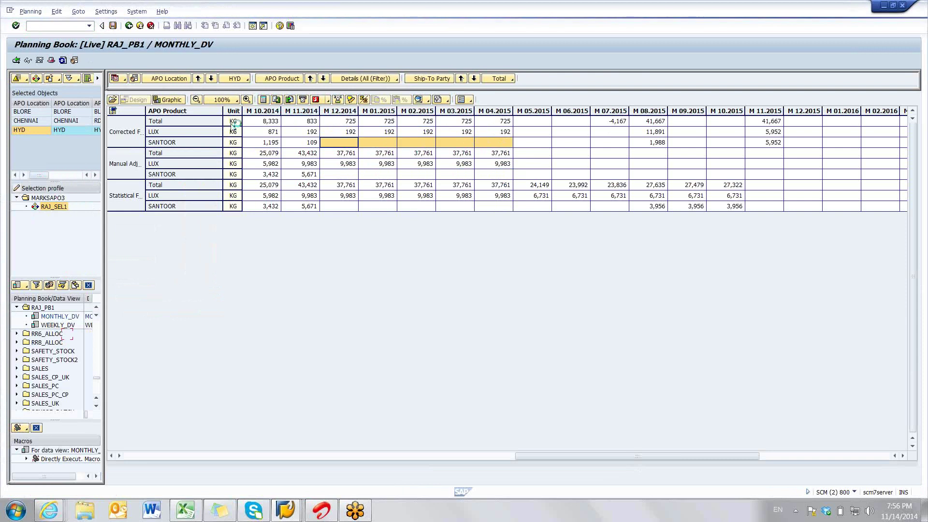
click(129, 27)
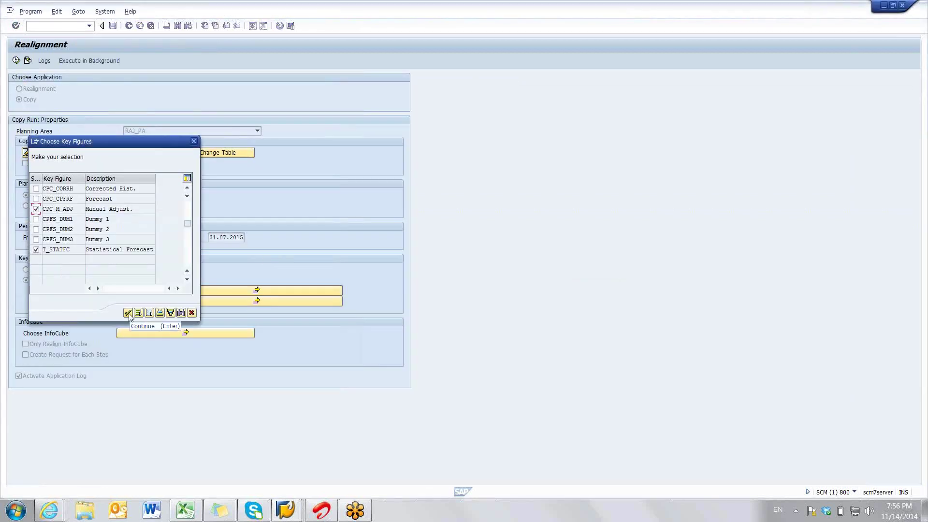
Confirm the key figure selection in the Realignment session and execute the copy run for RAJ_PA.
click(128, 313)
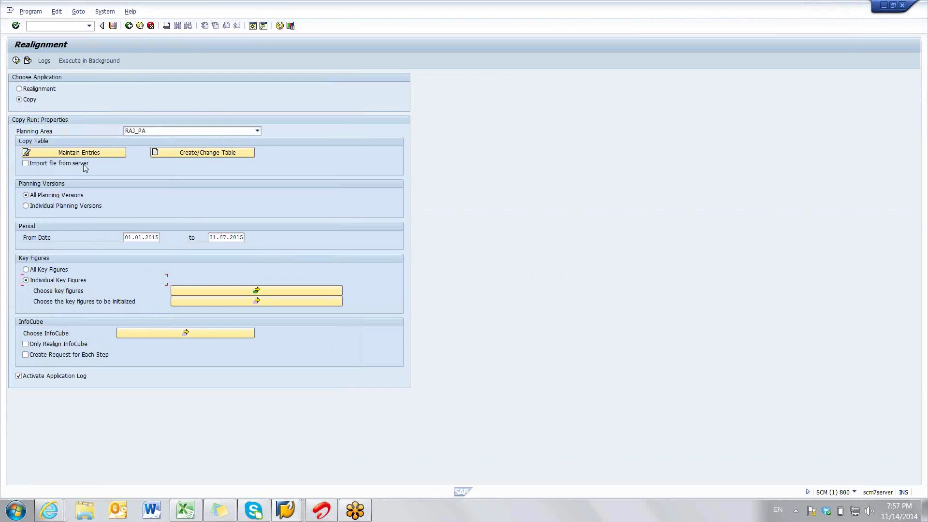
click(16, 61)
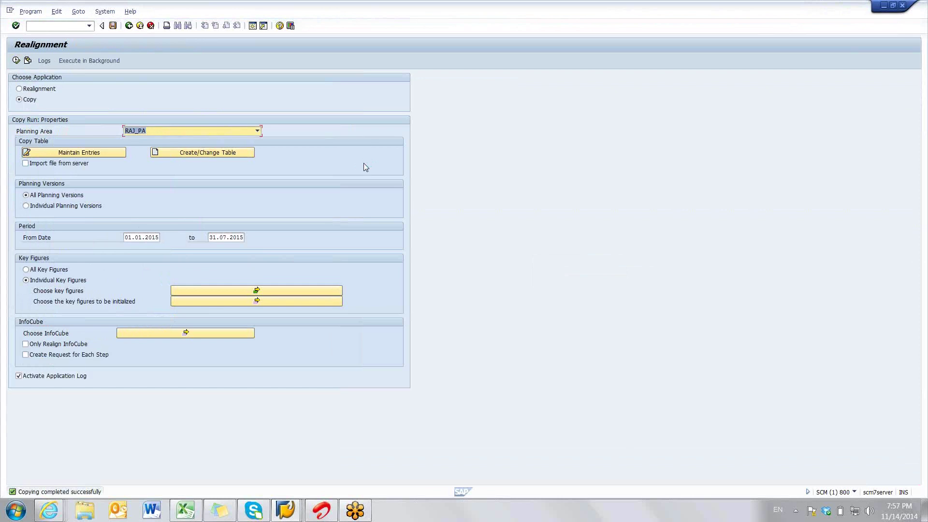
Display the copy job log for planning area RAJ_PA with execution date 14.11.2014.
click(44, 64)
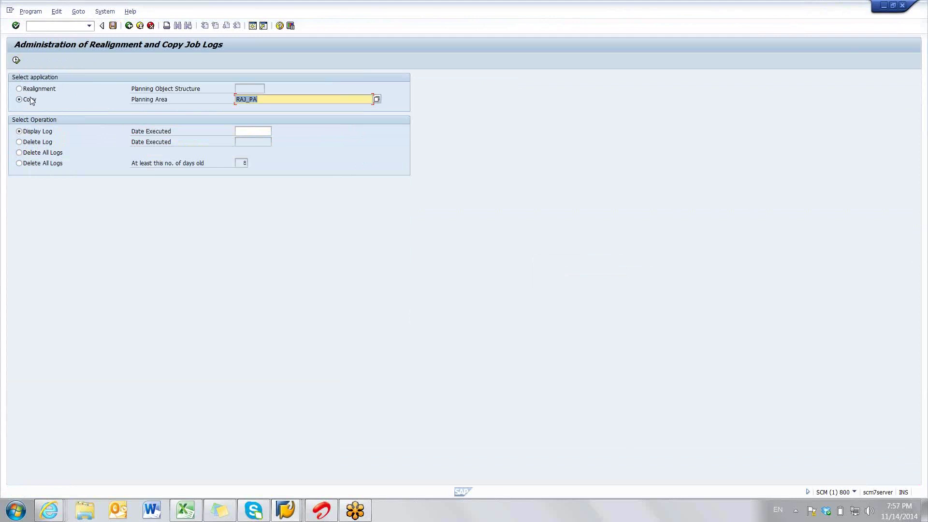
click(244, 130)
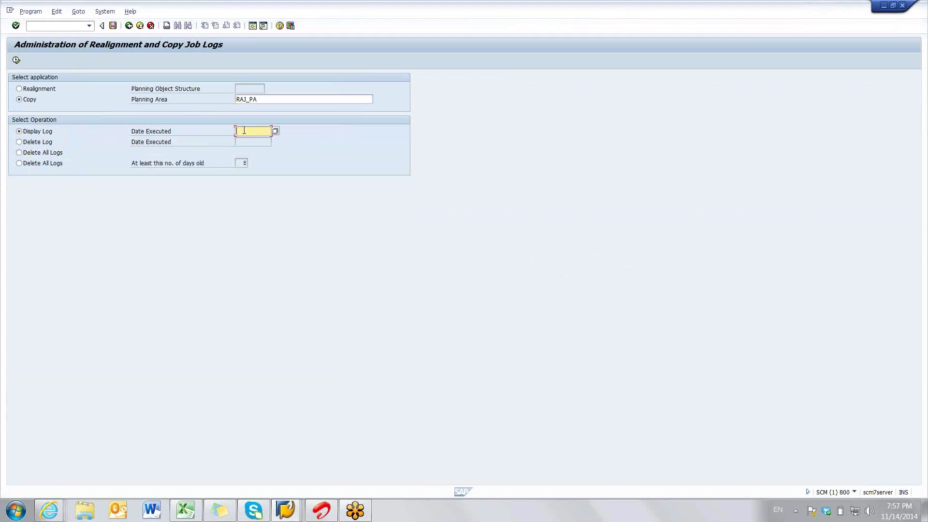
text(14112014)
key(Return)
click(17, 61)
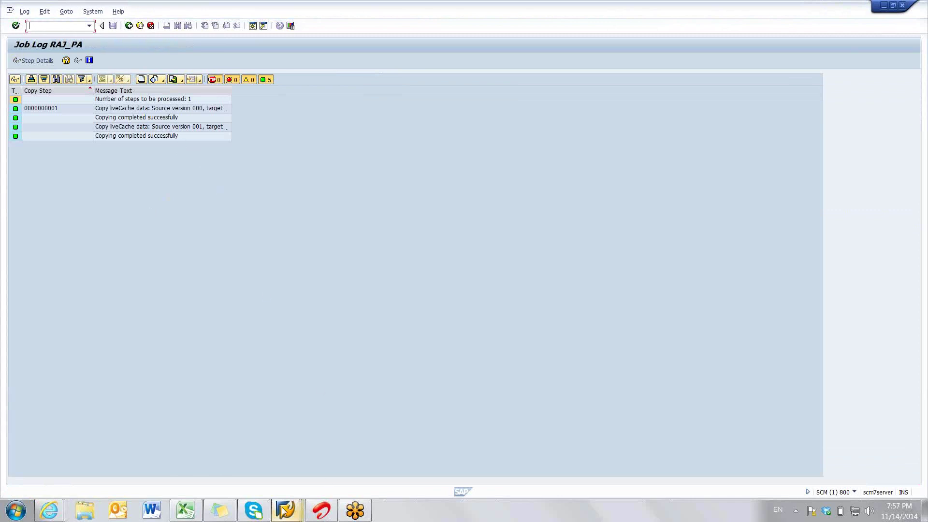
Switch to the SAP Easy Access session, open Interactive Demand Planning and load location HYD from selection profile RAJ_SEL1.
mouse_move(286, 511)
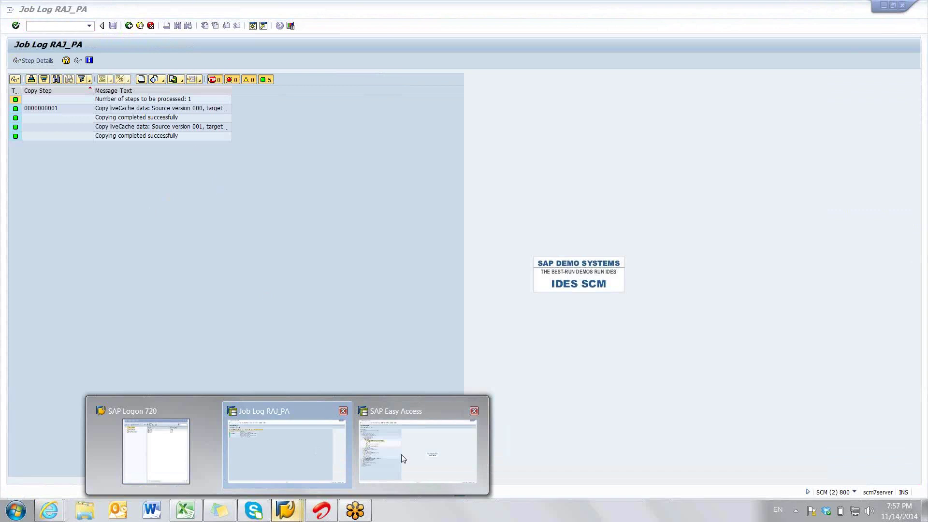
click(408, 459)
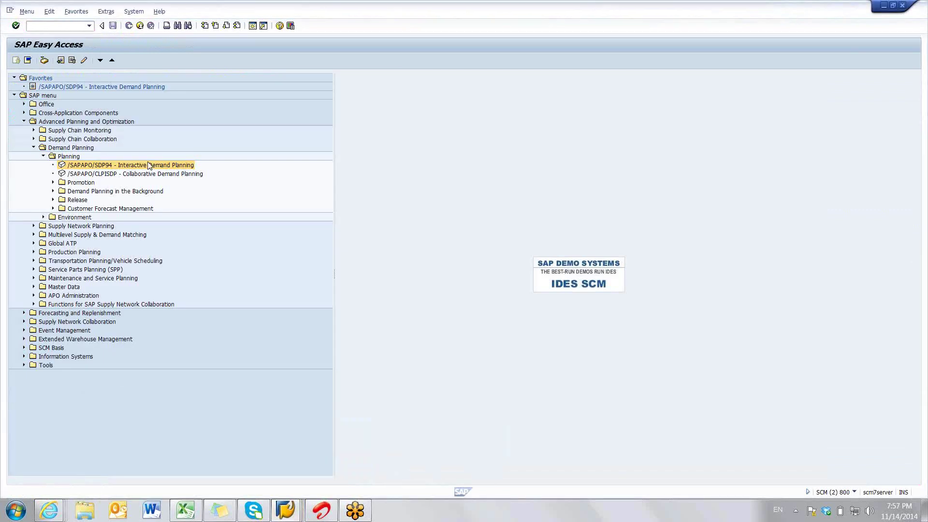
double_click(149, 166)
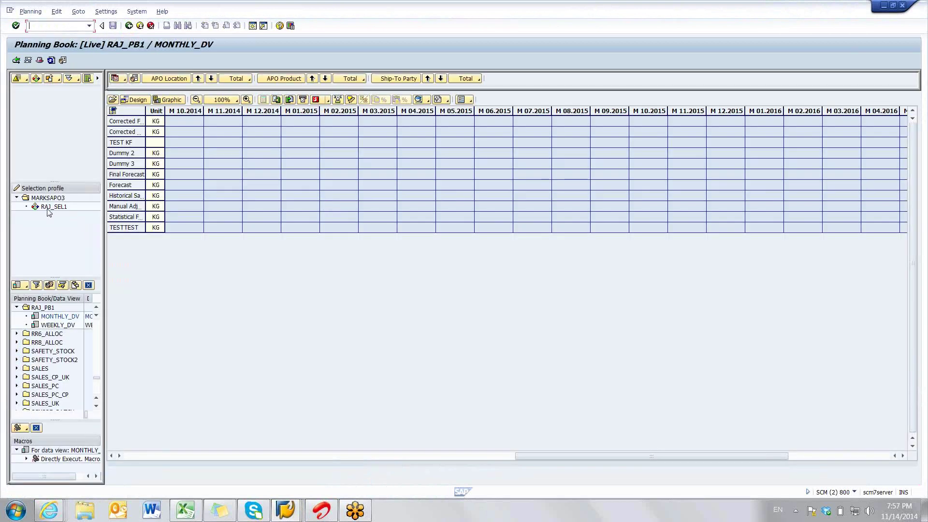
click(49, 208)
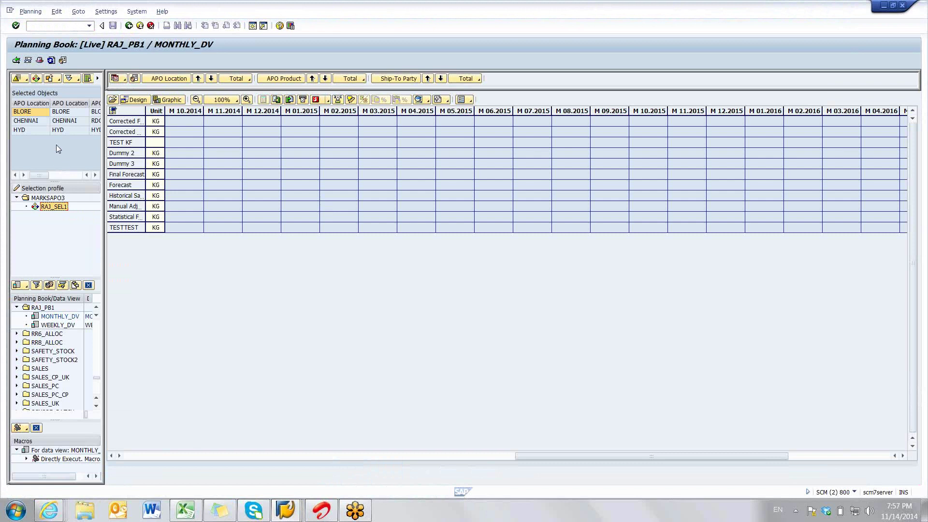
double_click(42, 131)
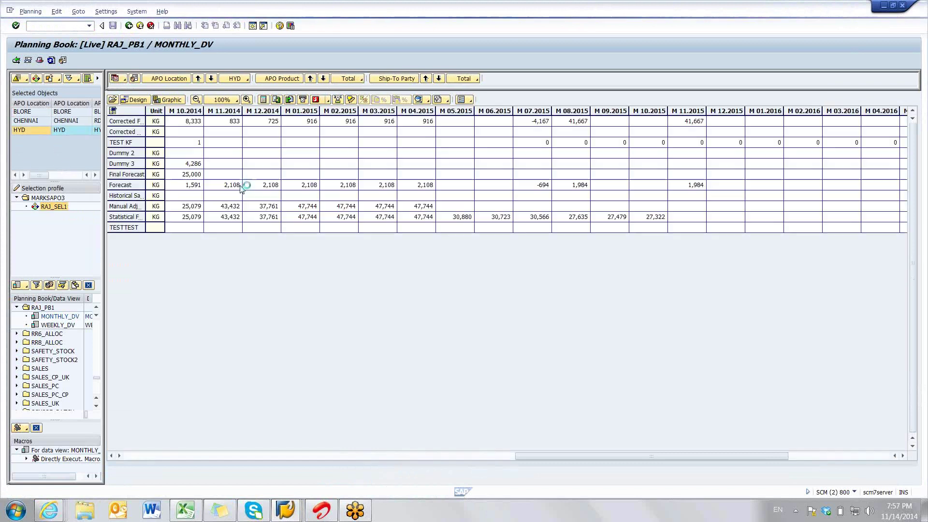
Limit the displayed key figures to Corrected Forecast, Manual Adjustments and Statistical Forecast.
click(429, 102)
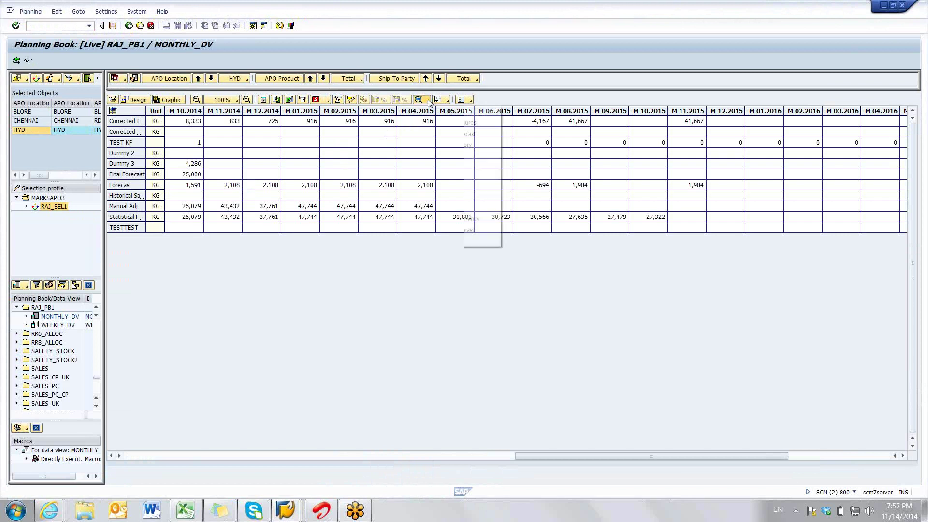
click(414, 223)
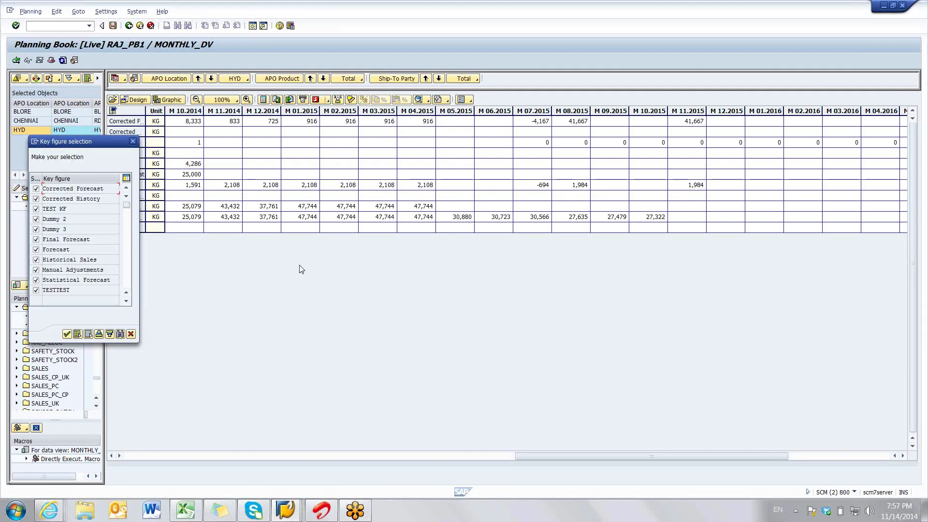
click(88, 334)
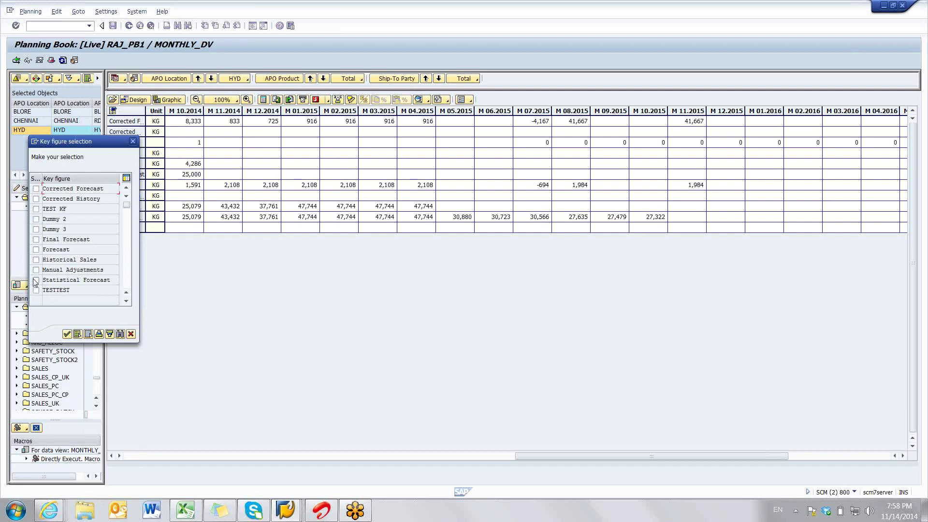
click(36, 280)
click(35, 270)
click(36, 189)
Filter the APO Product details to show only LUX and SANTOOR.
click(349, 78)
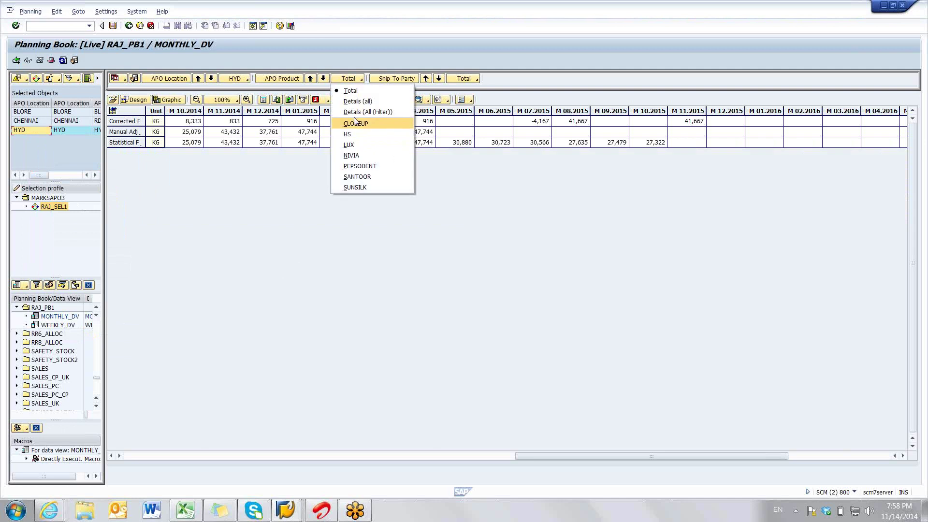
click(367, 112)
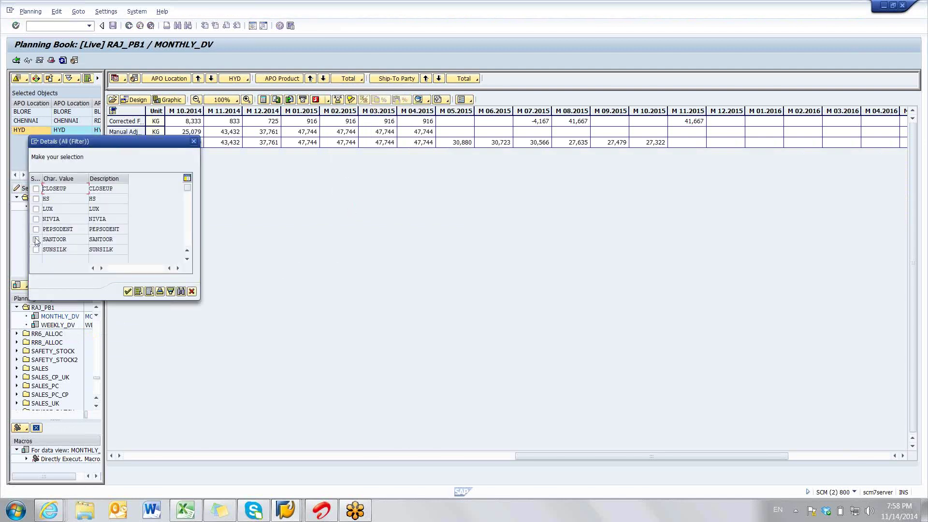
click(36, 239)
click(37, 209)
click(128, 292)
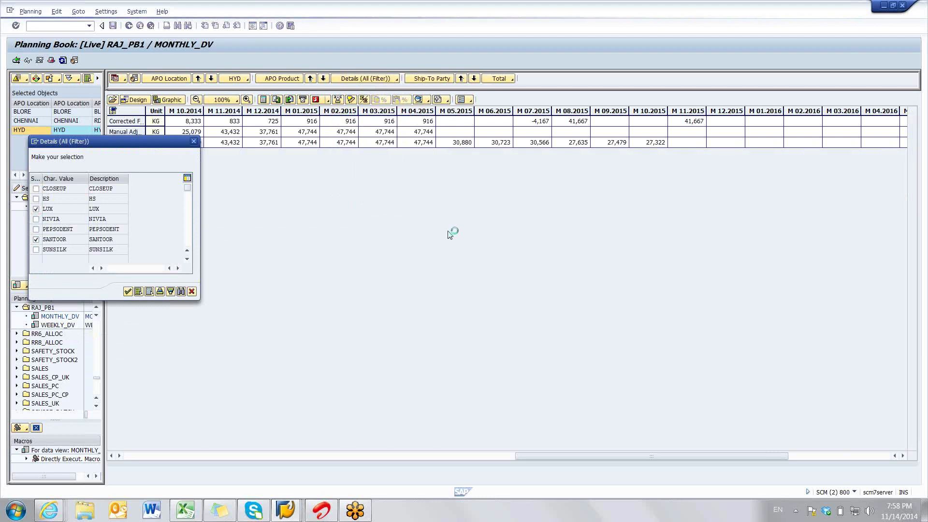
Compare SANTOOR's copied Statistical Forecast, Manual Adjustments and Corrected Forecast values with LUX's from M 01.2015 through M 07.2015.
click(374, 208)
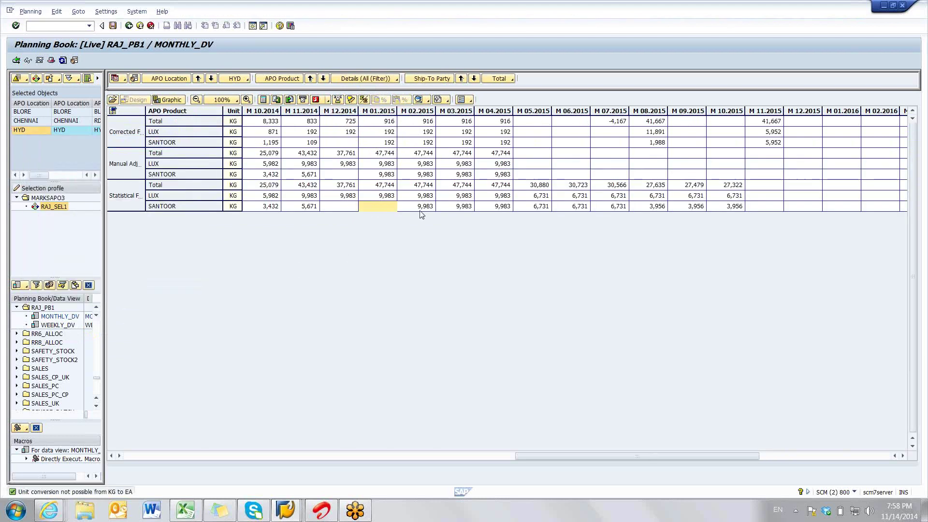
drag(422, 215, 630, 221)
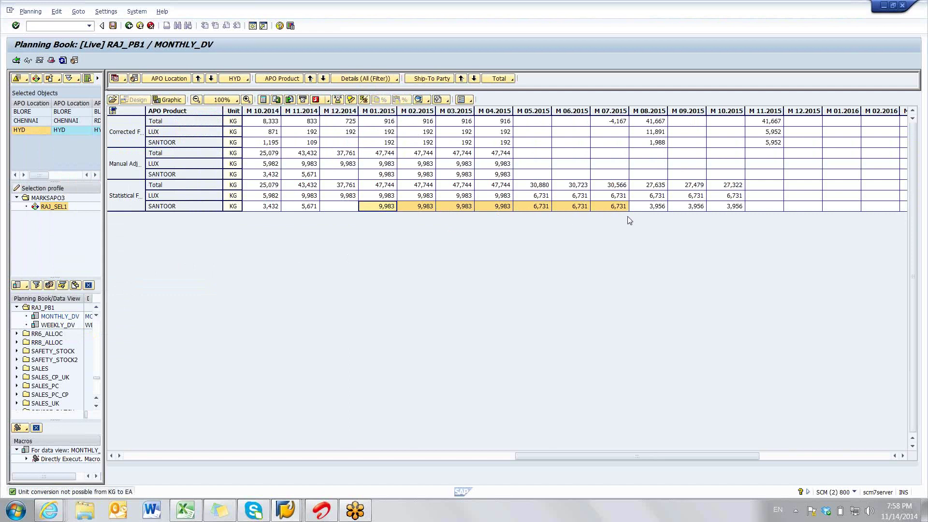
click(377, 175)
drag(377, 175, 494, 178)
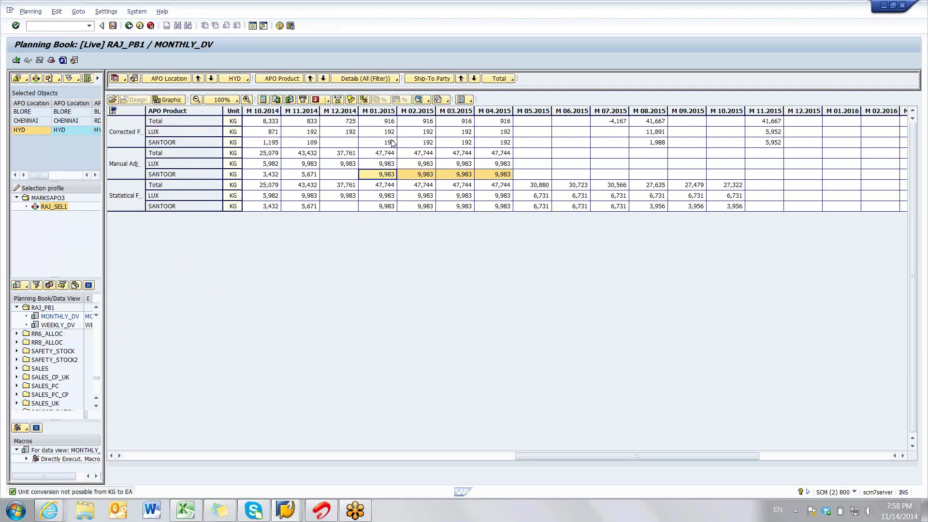
drag(379, 142, 514, 145)
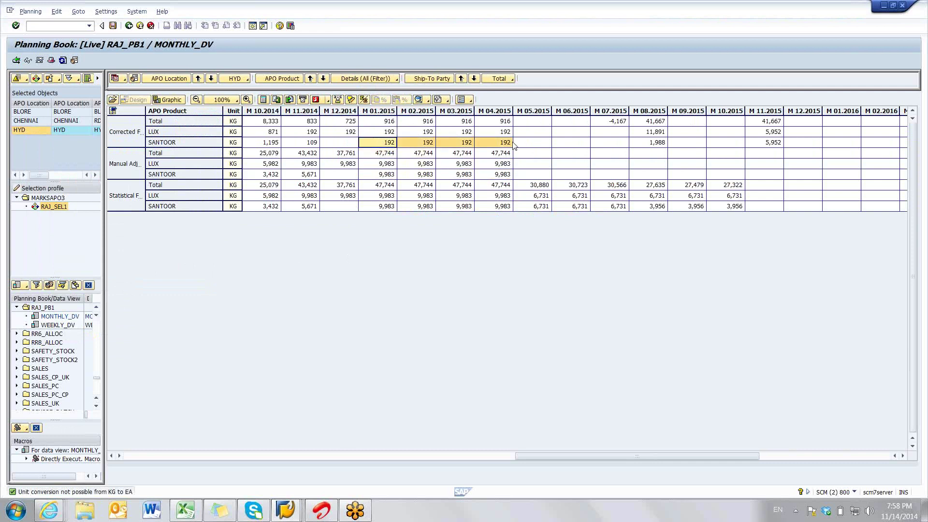
click(374, 199)
drag(374, 199, 531, 202)
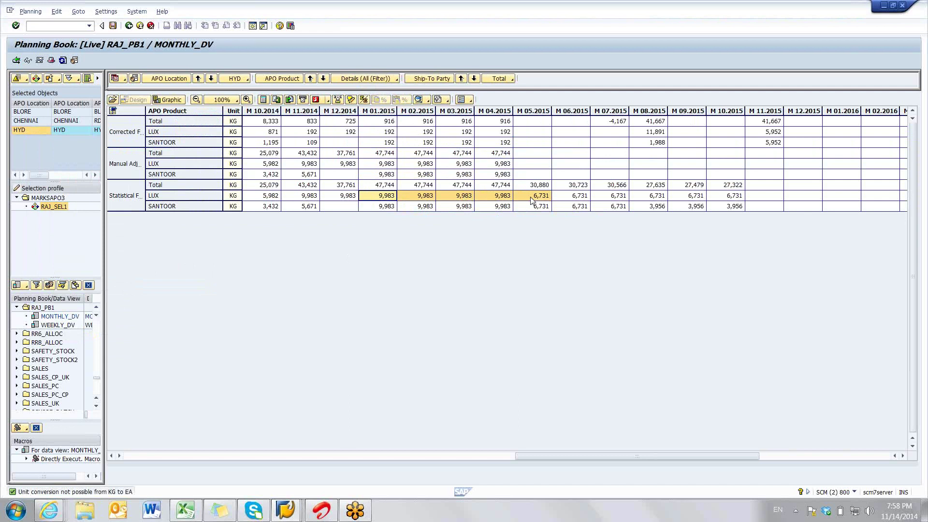
drag(531, 202, 614, 203)
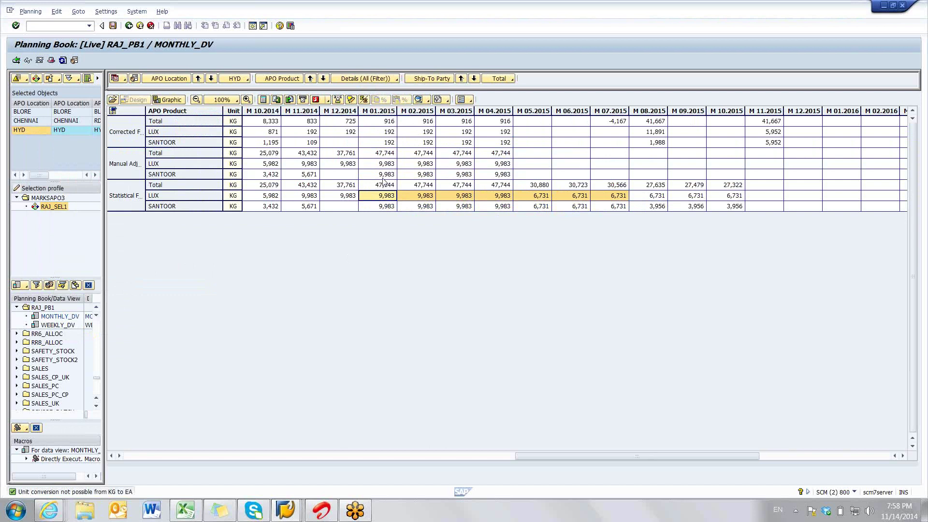
click(369, 196)
drag(367, 207, 613, 199)
Switch to the Book1 workbook in Excel, mark p4's green range and copy its feb and mar cells, K10:L10.
click(183, 510)
drag(416, 217, 607, 217)
click(496, 215)
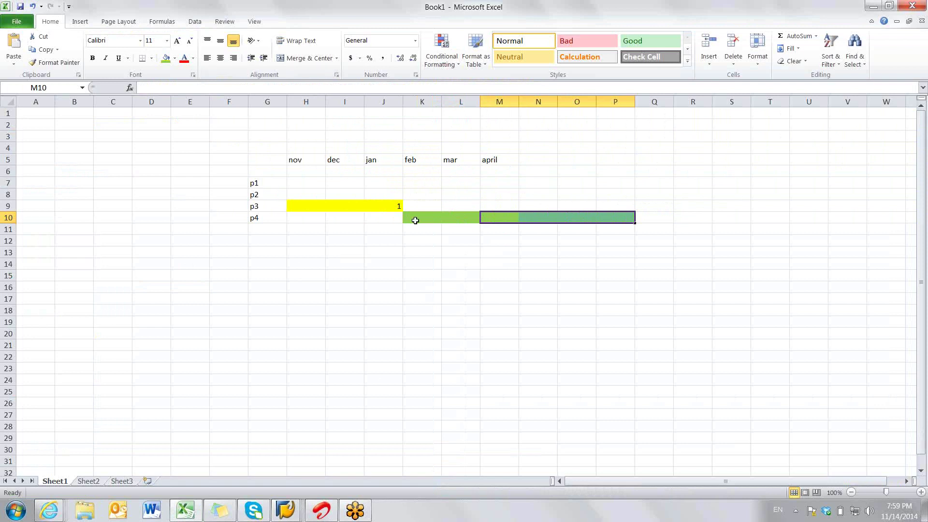
drag(416, 220, 464, 222)
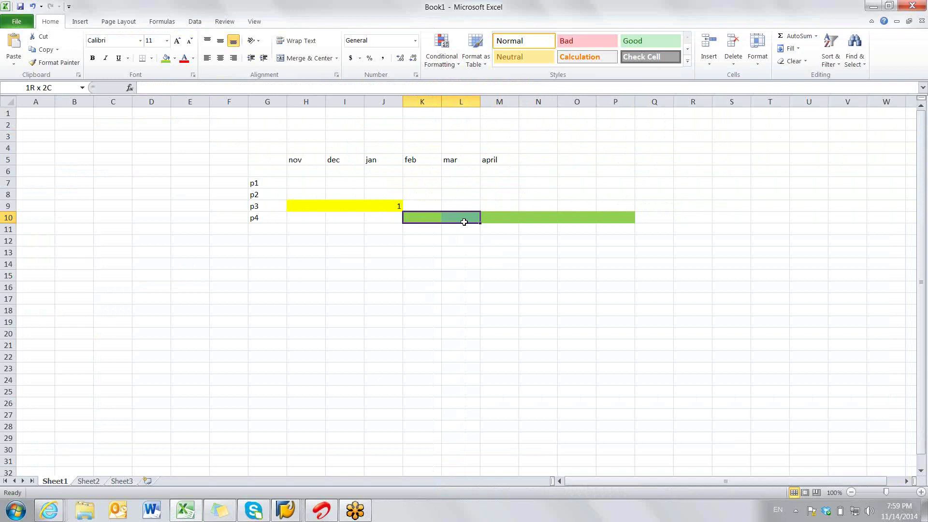
drag(464, 222, 464, 222)
key(ctrl+c)
Enter 1000 in each of p4's cells from K10 through O10.
click(431, 220)
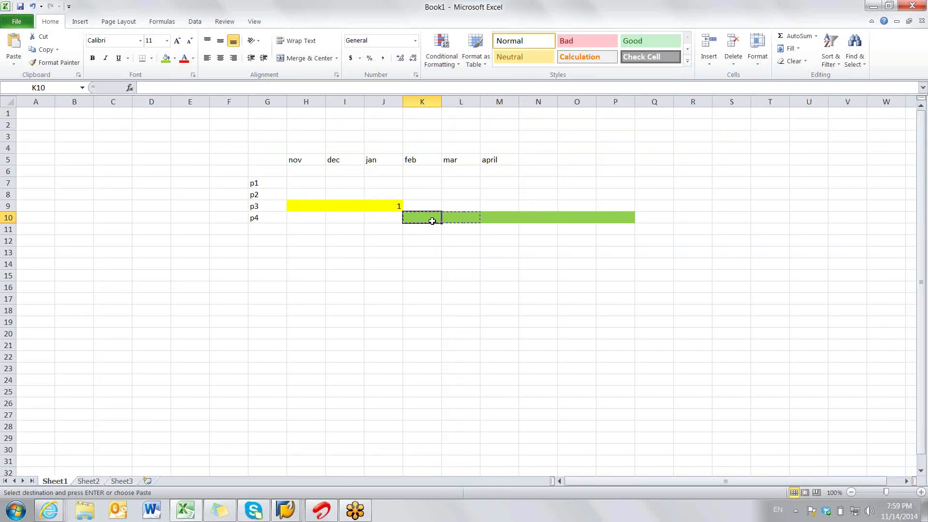
text(1000)
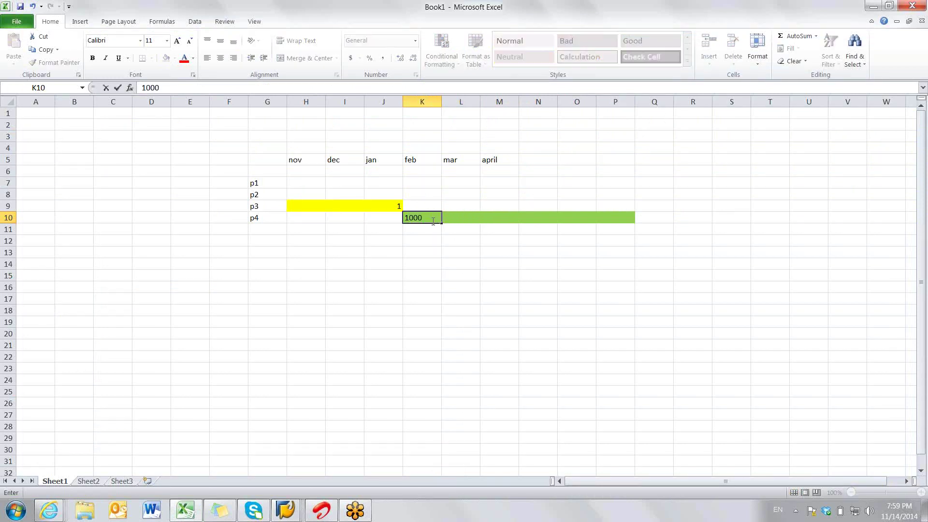
key(Tab)
text(1000)
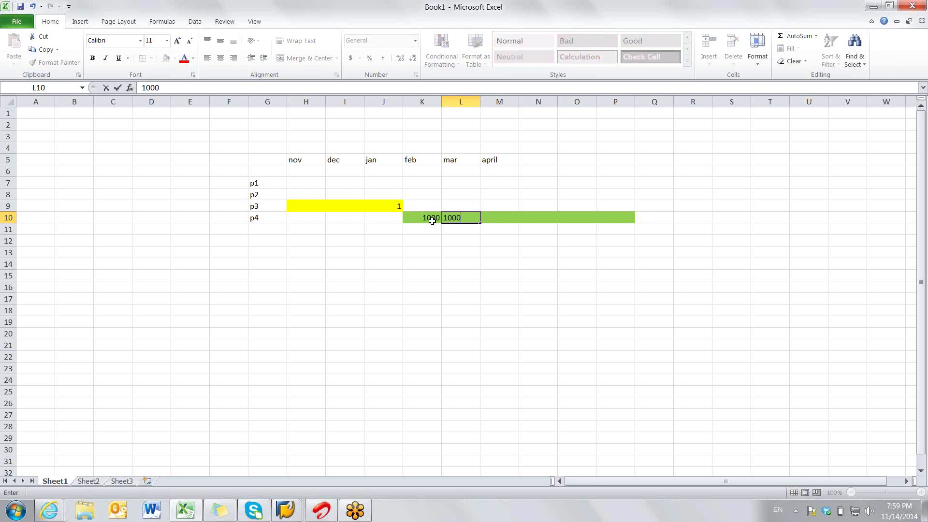
key(Tab)
text(1000)
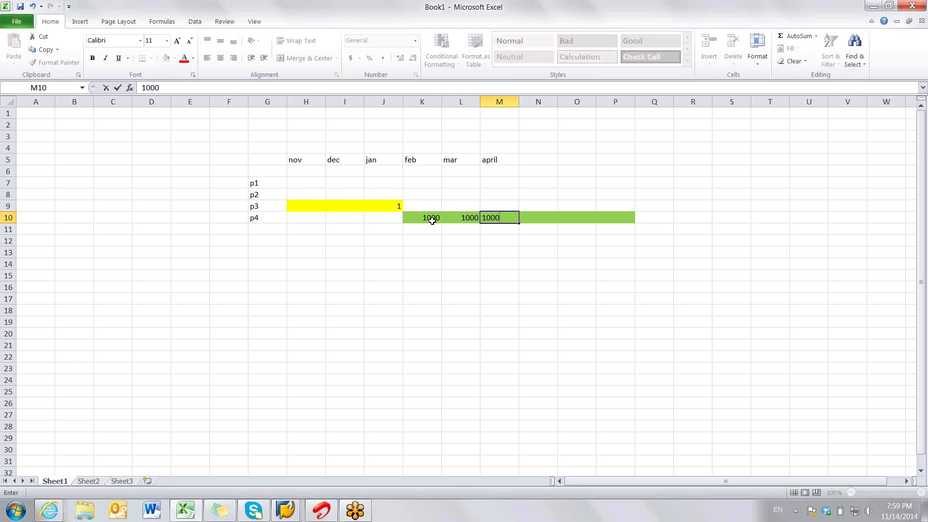
key(Tab)
text(1000)
key(Tab)
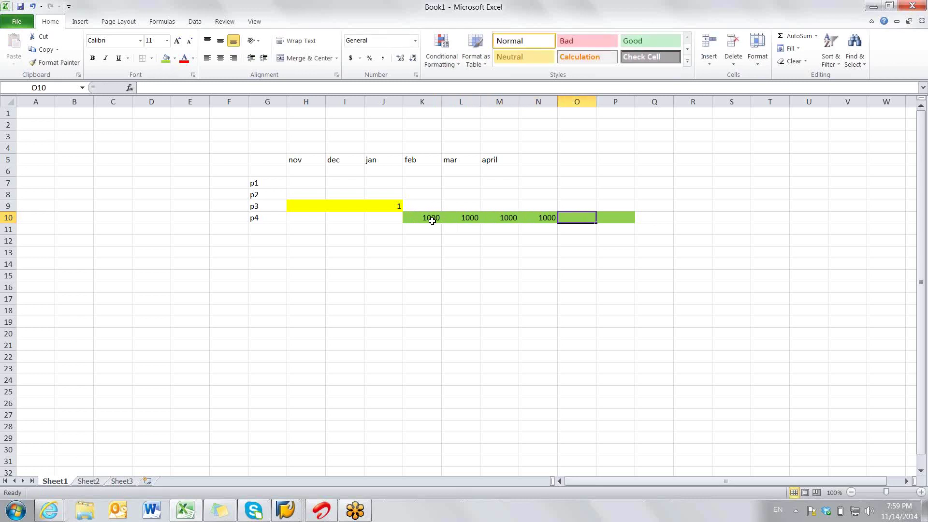
text(1000)
Enter 1000 for p3 in nov, dec and jan, cells H9 through J9.
click(384, 206)
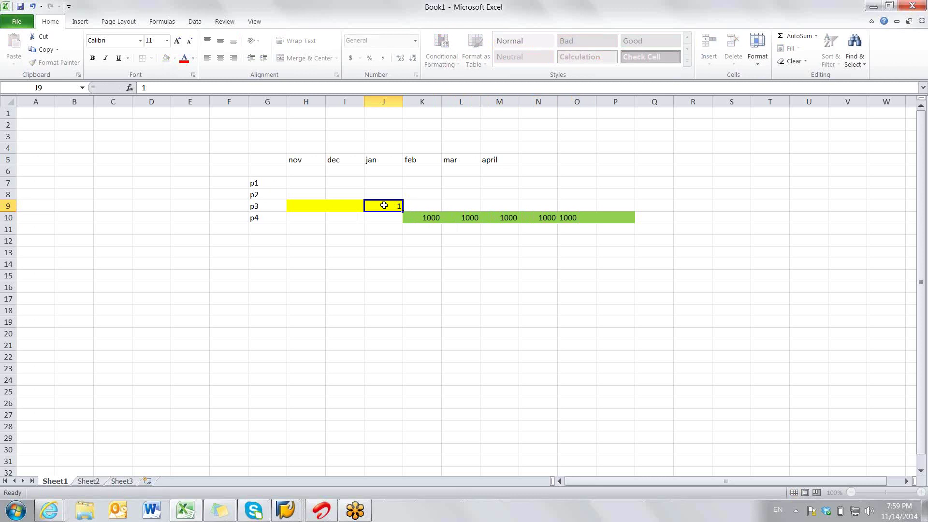
text(1000)
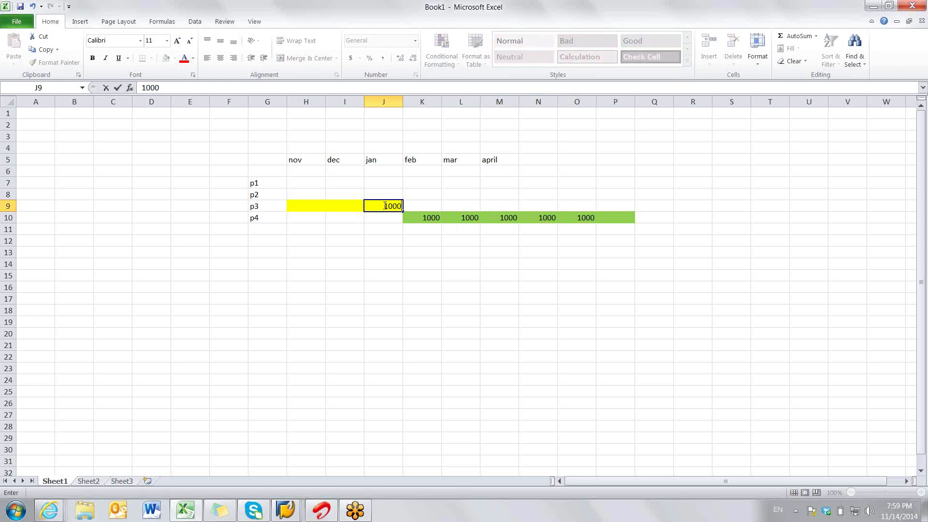
click(348, 202)
text(1000)
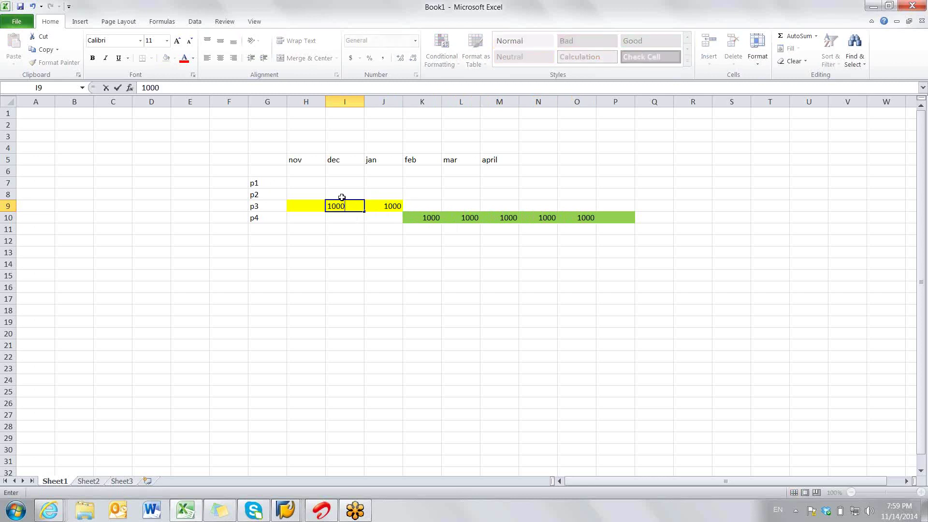
click(315, 206)
text(1000)
click(471, 274)
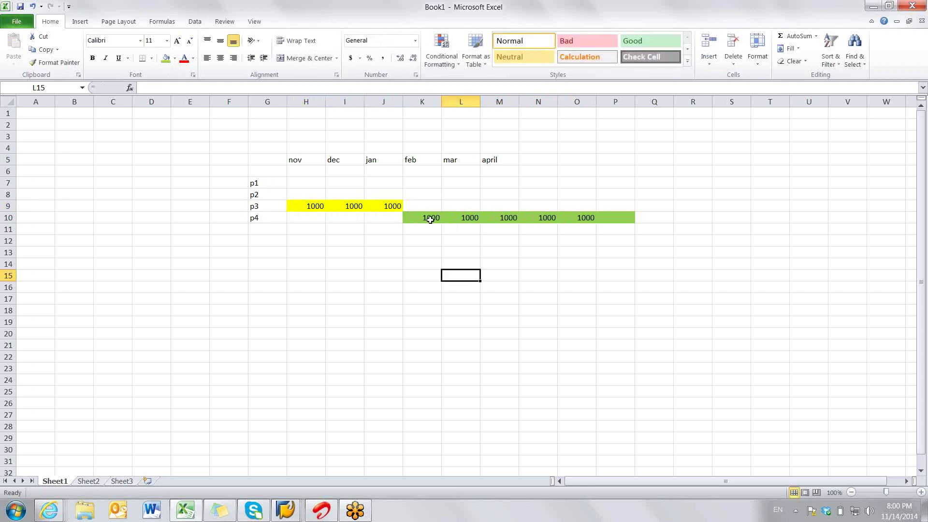
Move p4's feb and mar values from cells K10:L10 into p3's row at K9:L9.
drag(430, 220, 578, 217)
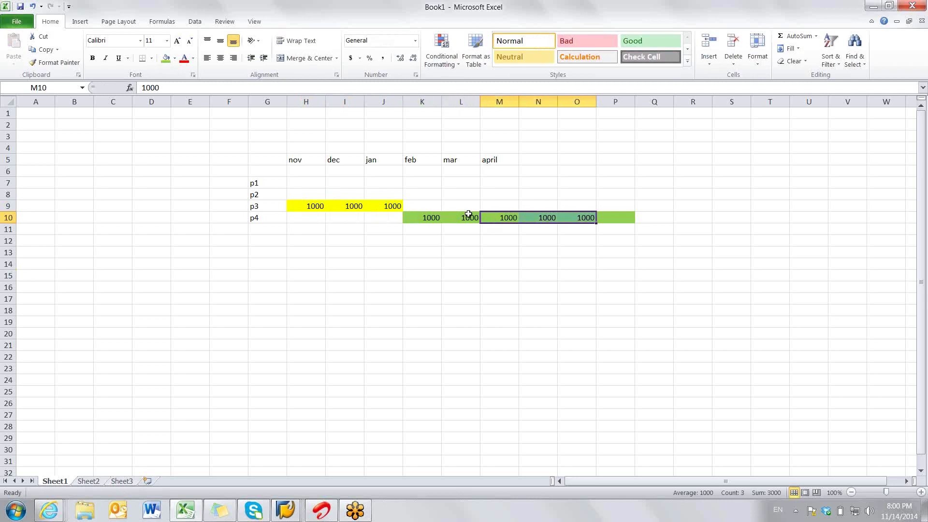
drag(417, 217, 459, 215)
key(ctrl+c)
click(429, 203)
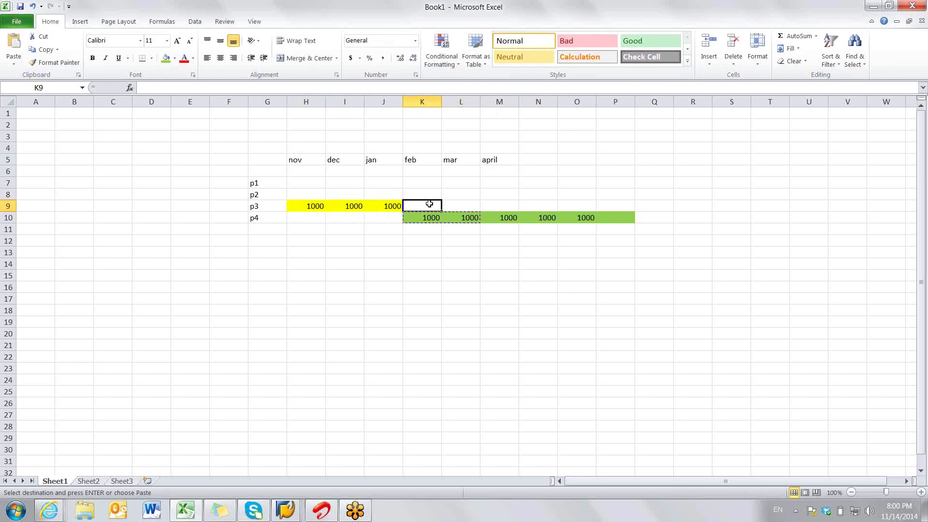
key(ctrl+c)
drag(430, 217, 471, 229)
key(ctrl+c)
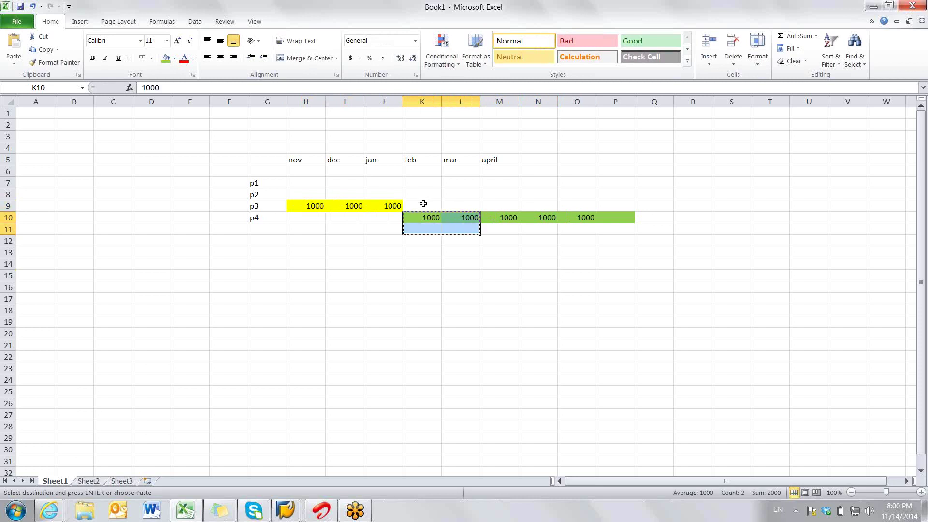
click(428, 213)
drag(428, 213, 455, 216)
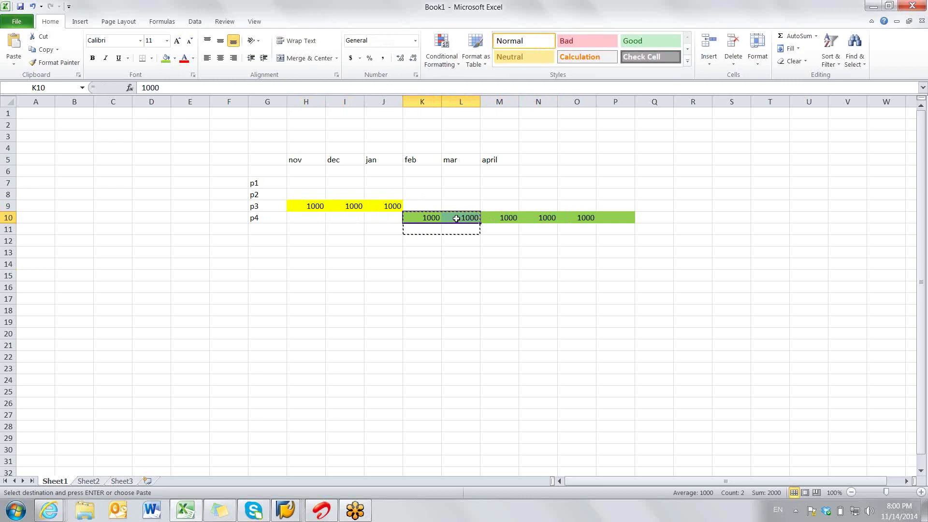
key(ctrl+c)
click(427, 202)
key(ctrl+v)
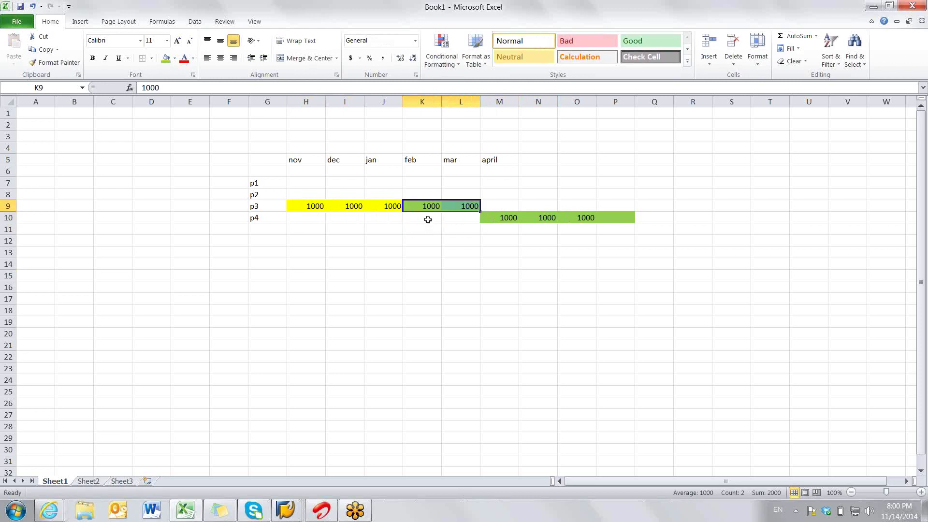
Compare p3's feb and mar cells, K9:L9, with p4's cells K10:L10.
drag(427, 218, 461, 219)
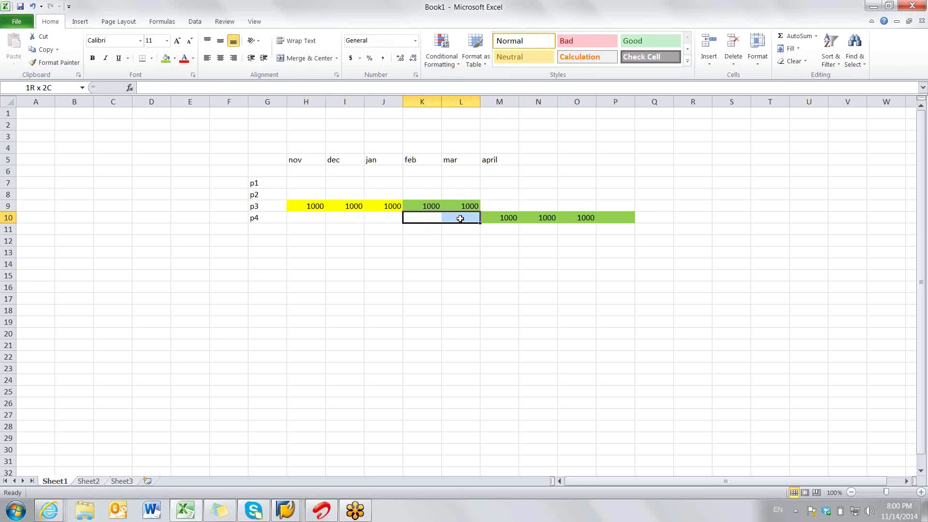
drag(422, 206, 467, 209)
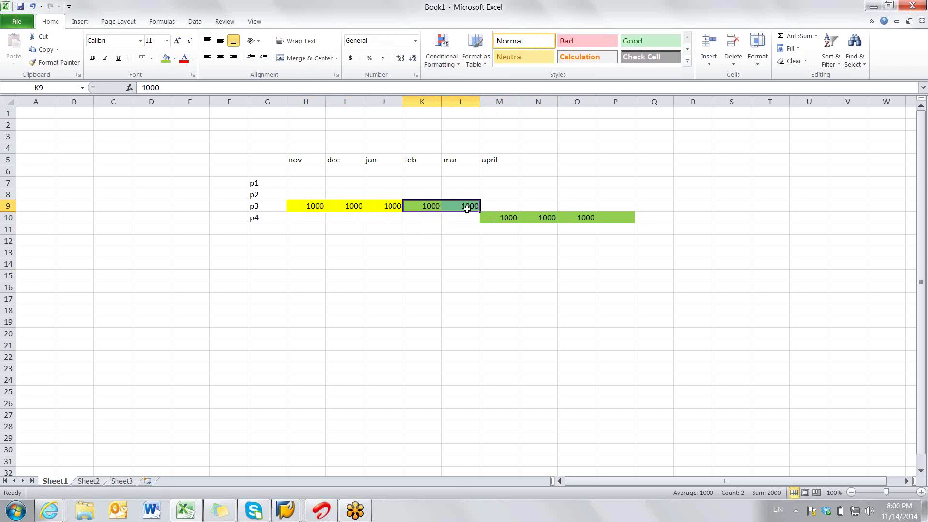
click(432, 220)
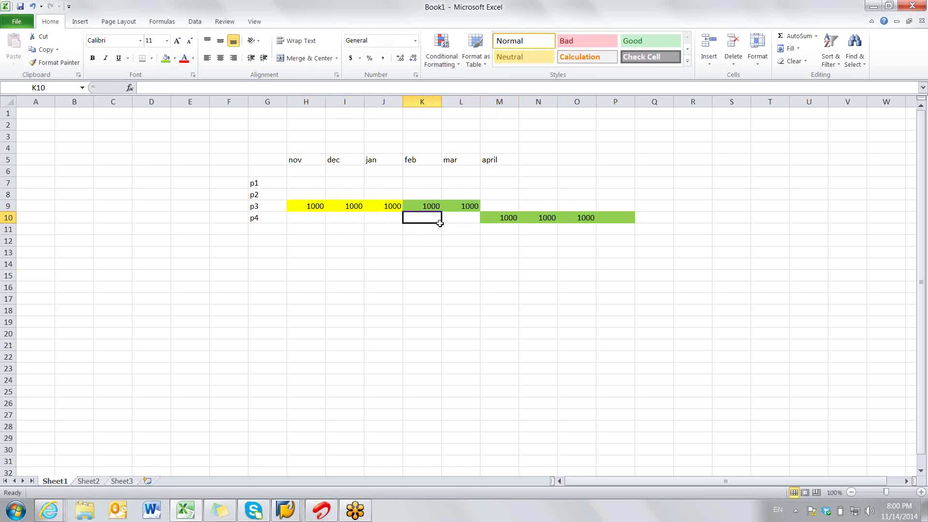
drag(440, 224, 456, 217)
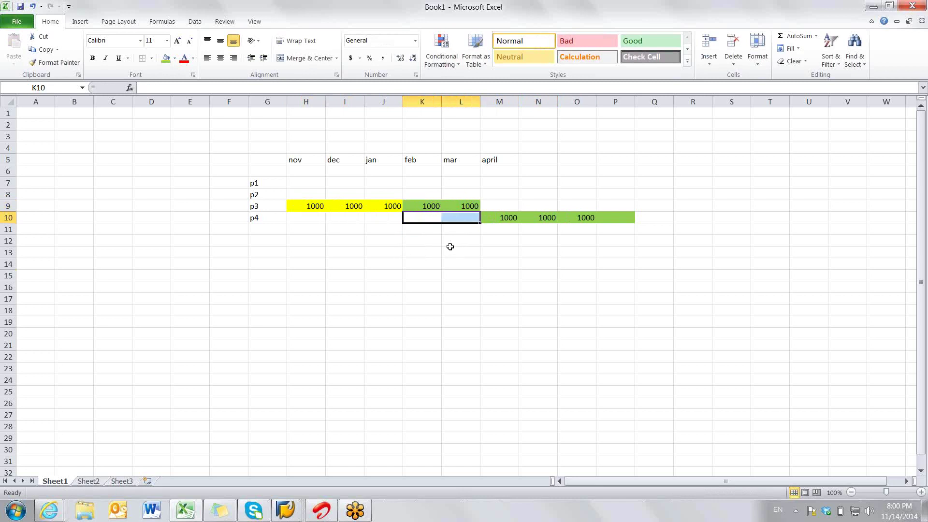
drag(421, 218, 462, 217)
Switch to the SAP planning book RAJ_PB1 and mark SANTOOR's Statistical Forecast values from M 01.2015 through M 06.2015.
click(285, 512)
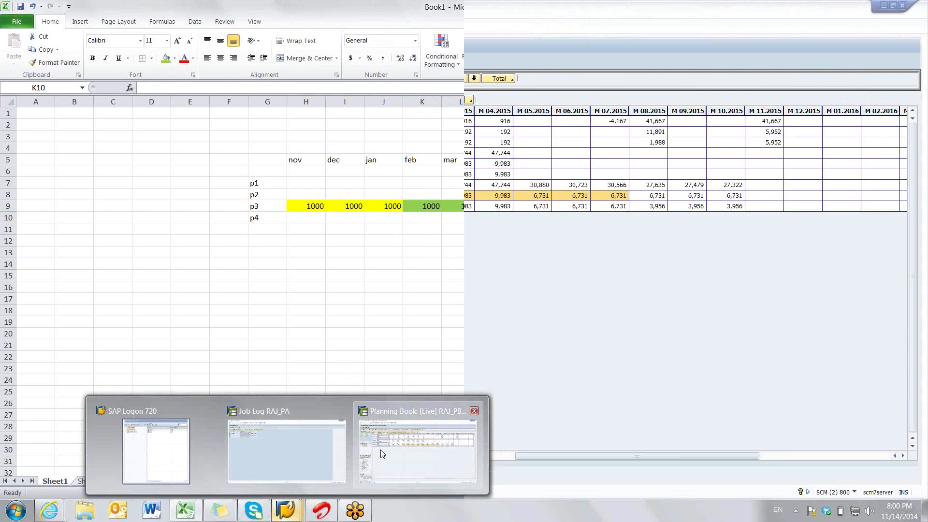
click(381, 450)
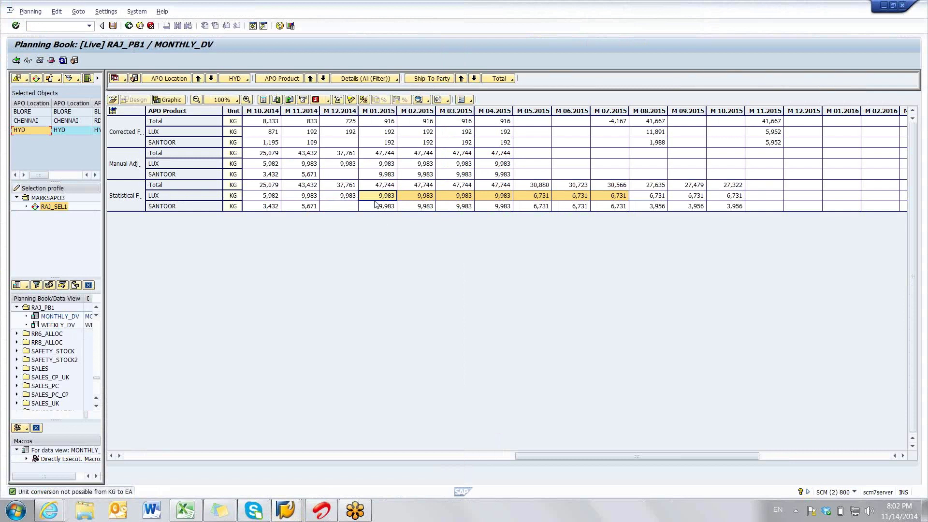
drag(377, 211, 565, 226)
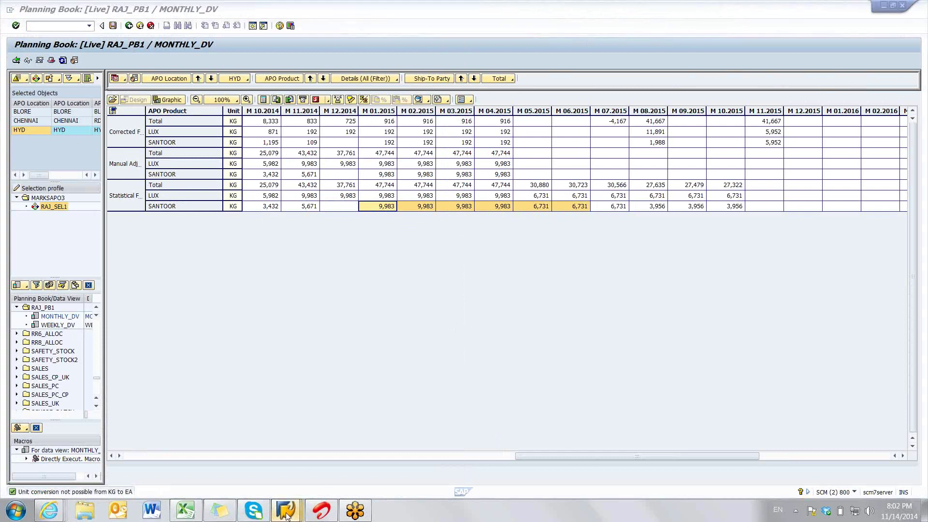
Go back from the RAJ_PA job log to the Realignment settings and open the copy table entries.
mouse_move(286, 517)
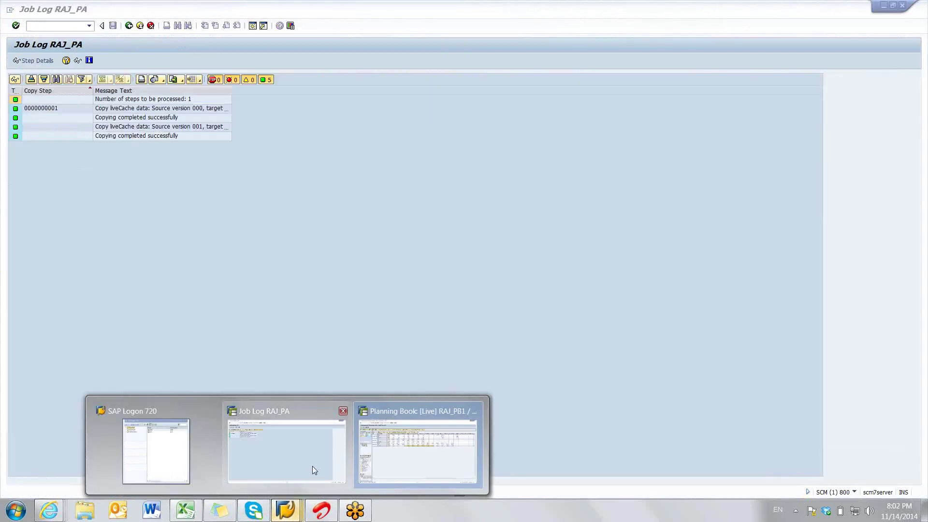
click(312, 466)
click(129, 27)
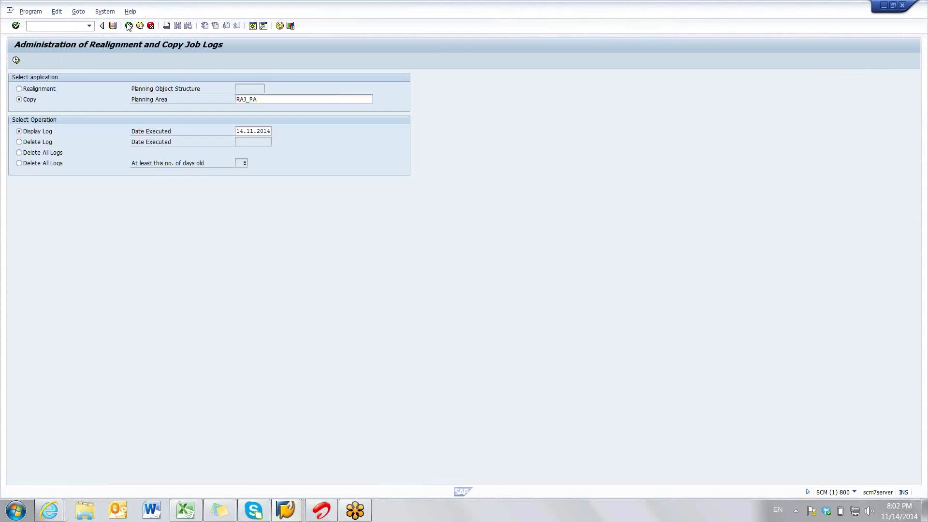
click(129, 27)
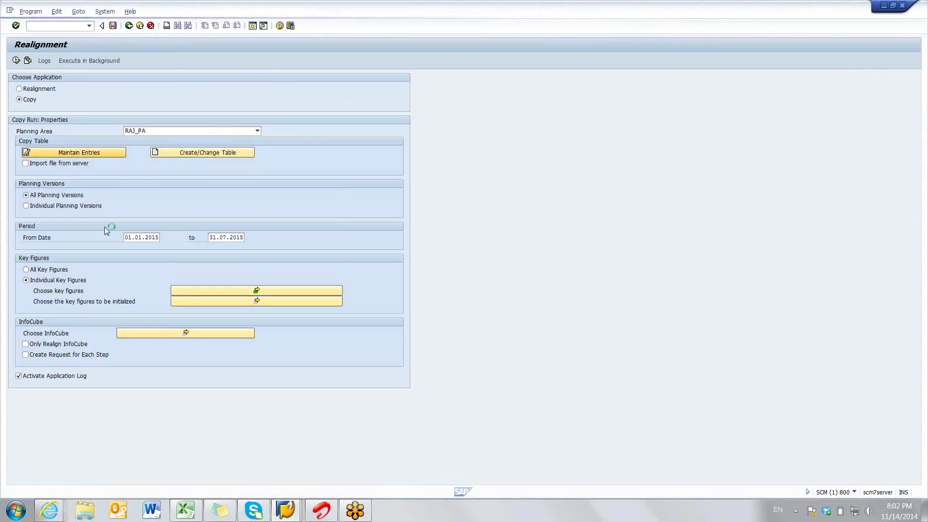
click(121, 153)
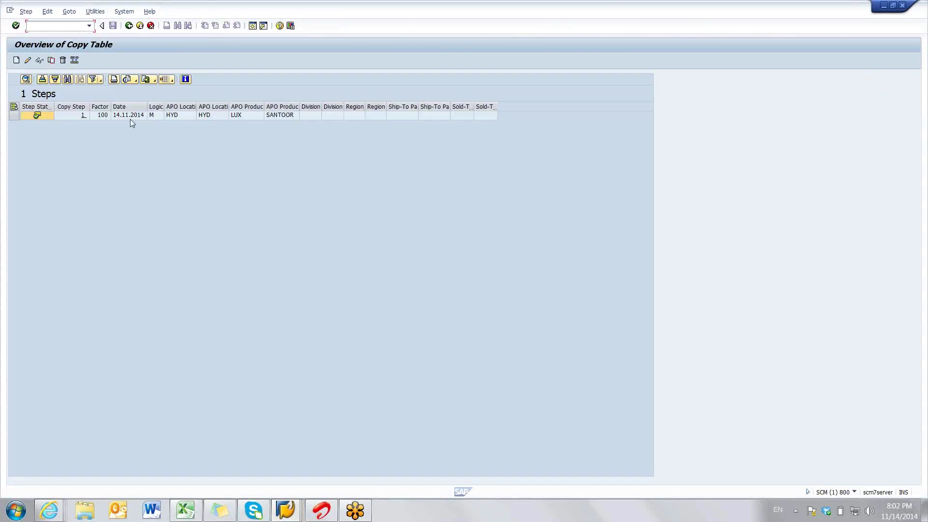
Review the existing copy step's factor and its source and destination APO products.
click(97, 117)
click(237, 116)
click(310, 117)
click(245, 117)
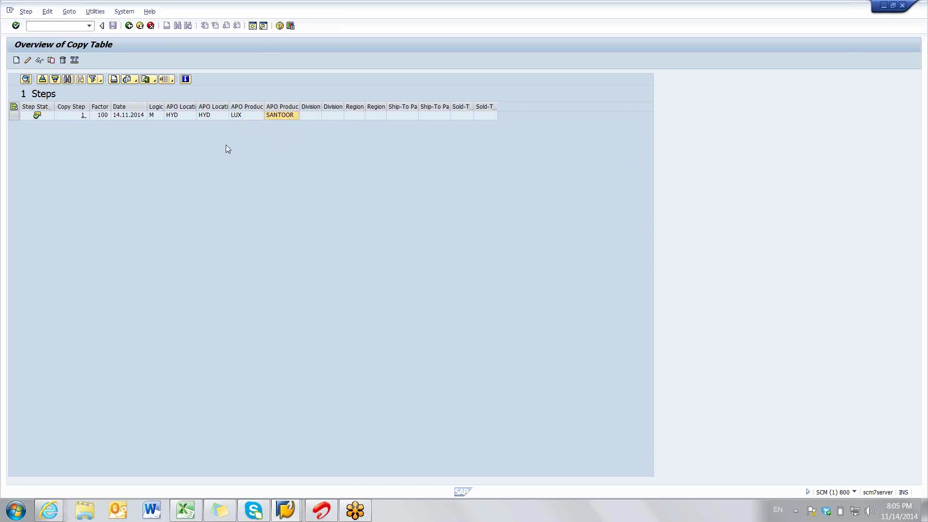
Open a new SAP session and start transaction /N/SAPAPO/MC62.
key(alt+F4)
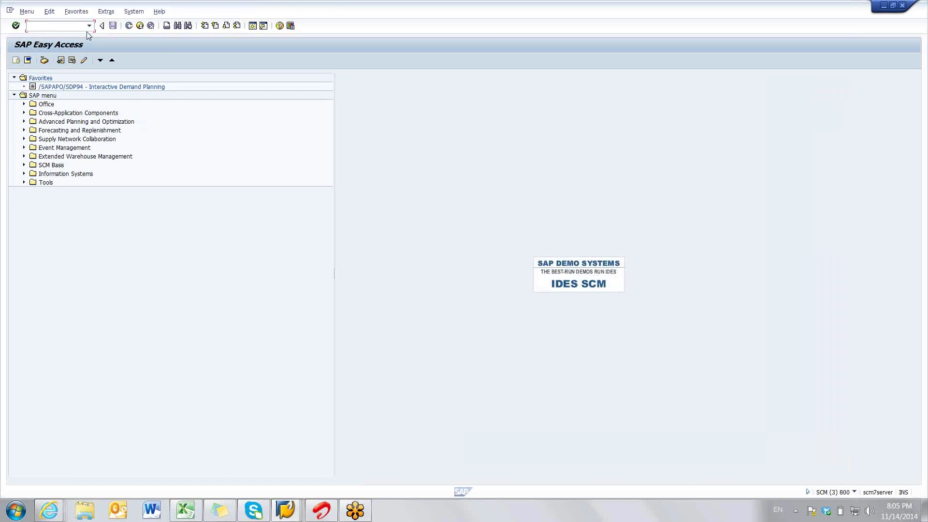
click(81, 27)
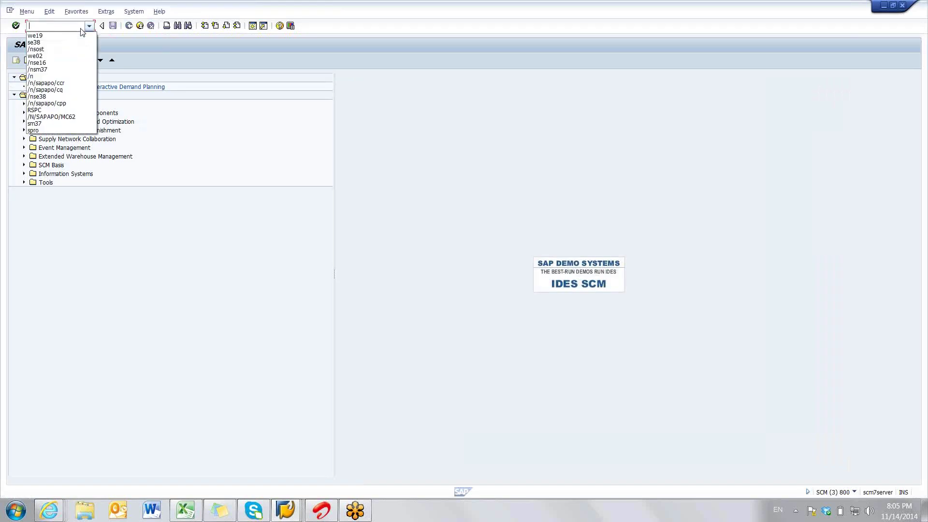
click(73, 116)
key(Return)
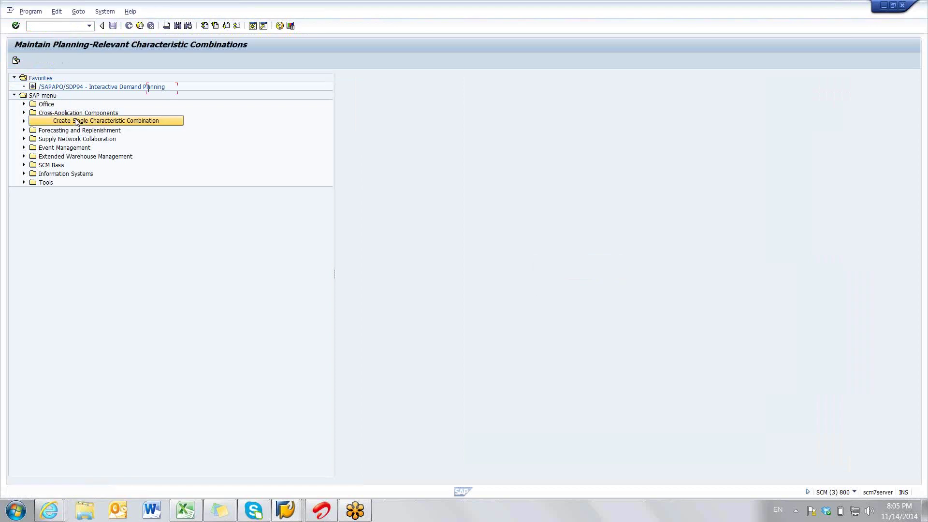
Display the characteristic combinations of master planning object structure RAJ_DP for APO location HYD.
click(163, 90)
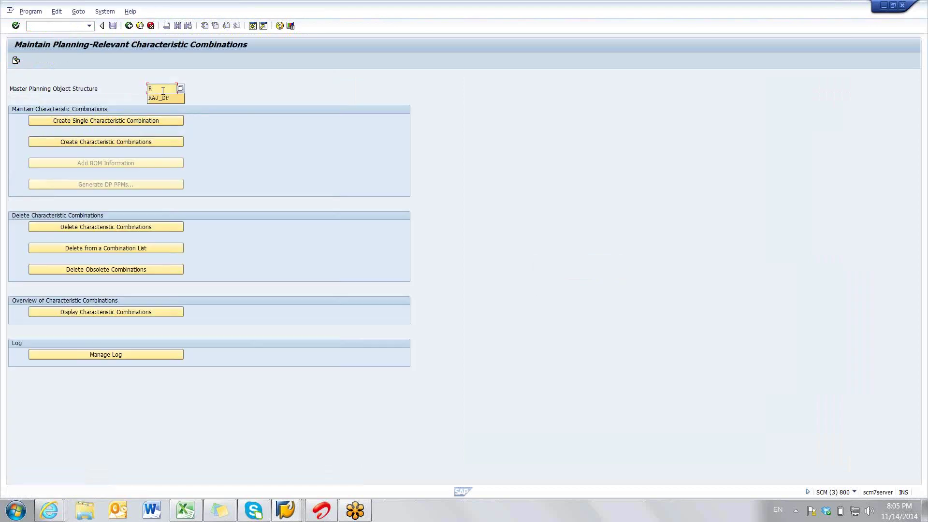
click(160, 98)
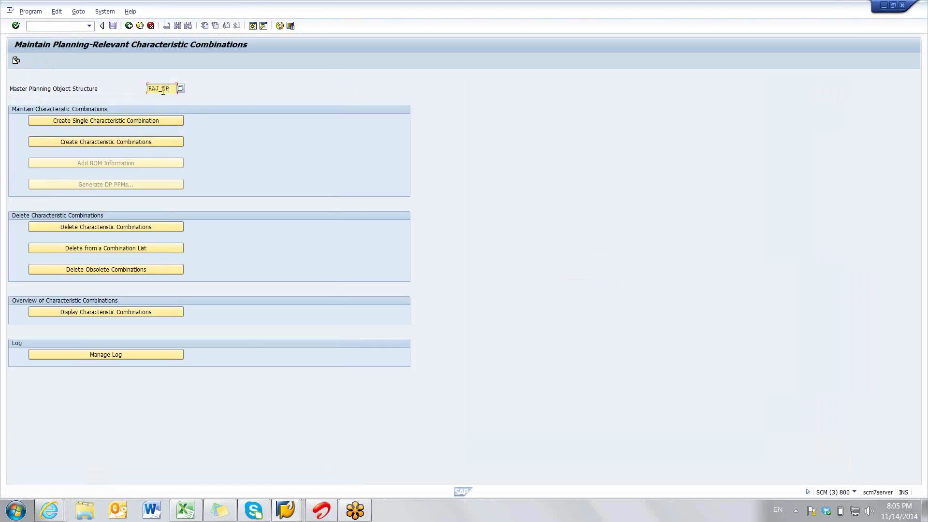
click(145, 313)
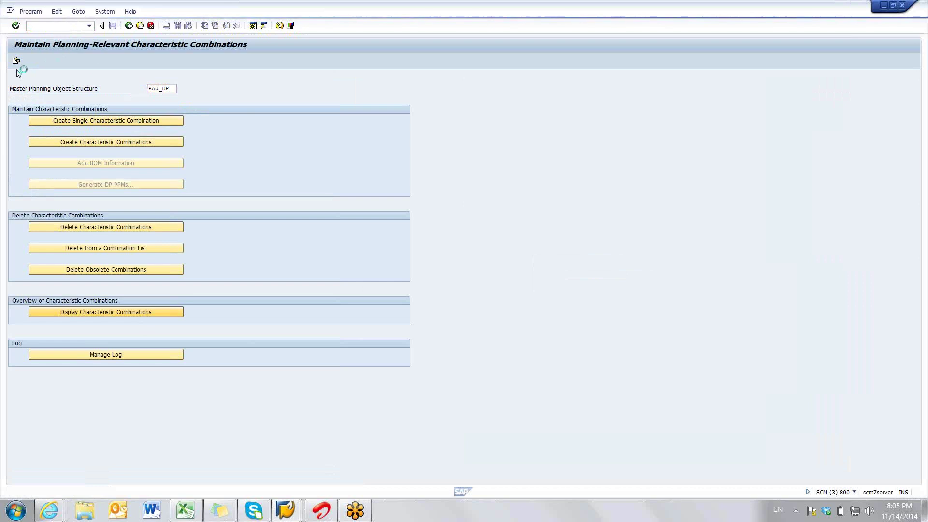
click(62, 121)
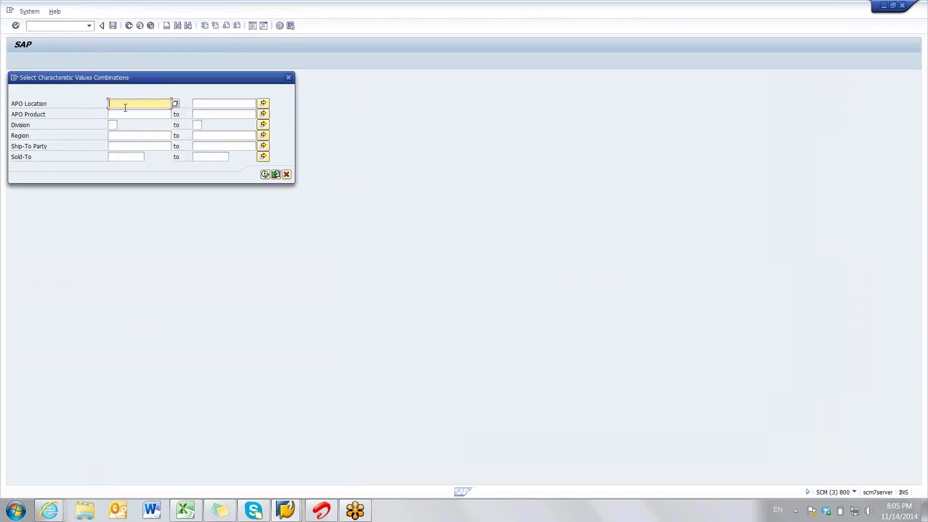
text(HYD)
click(266, 174)
click(16, 60)
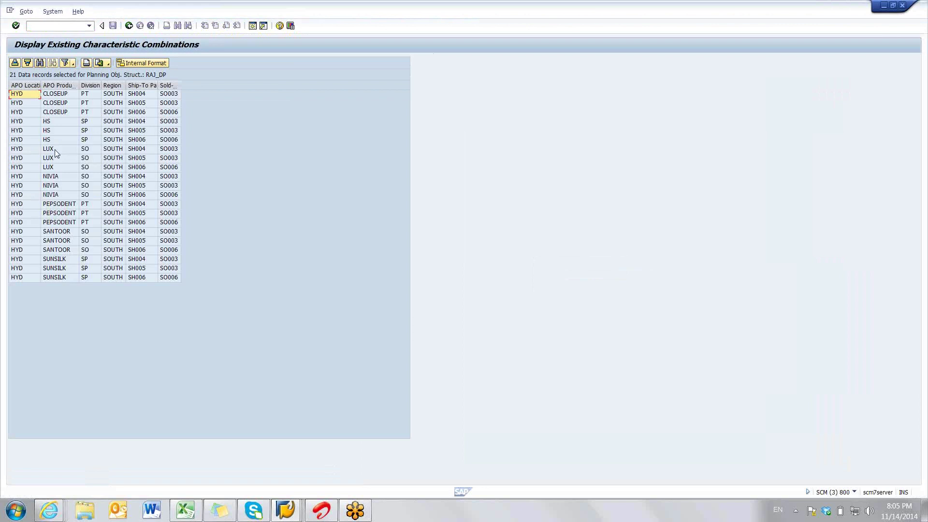
Compare the division values of the LUX and SANTOOR combinations.
click(54, 150)
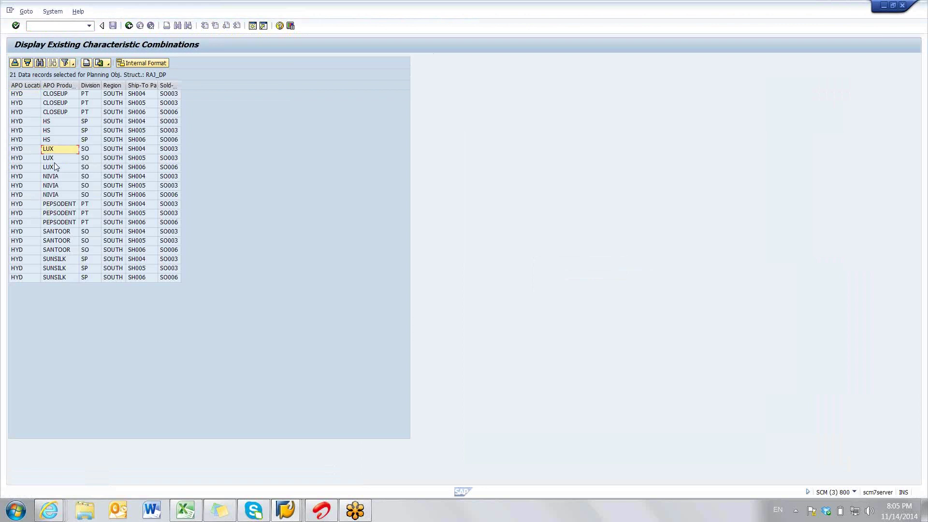
click(91, 150)
click(90, 241)
Return to the copy table overview session and create a new copy step.
mouse_move(285, 517)
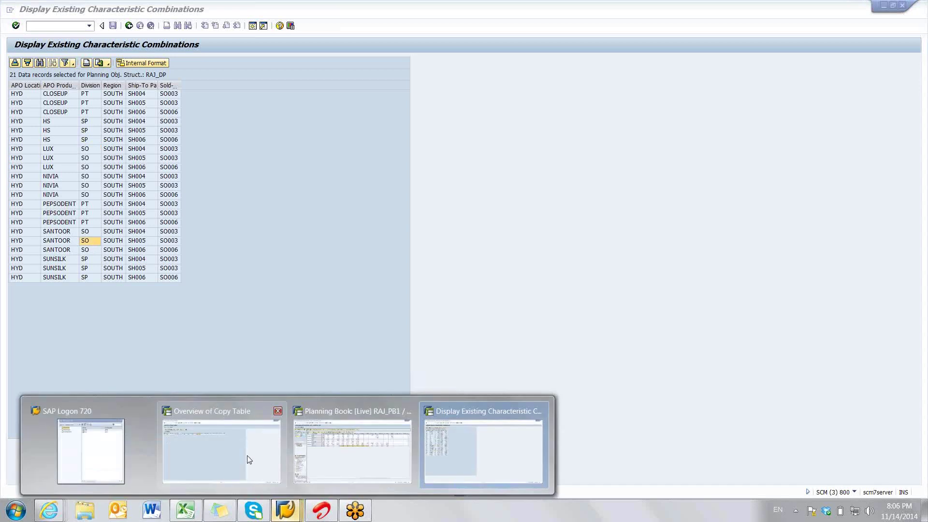
click(221, 447)
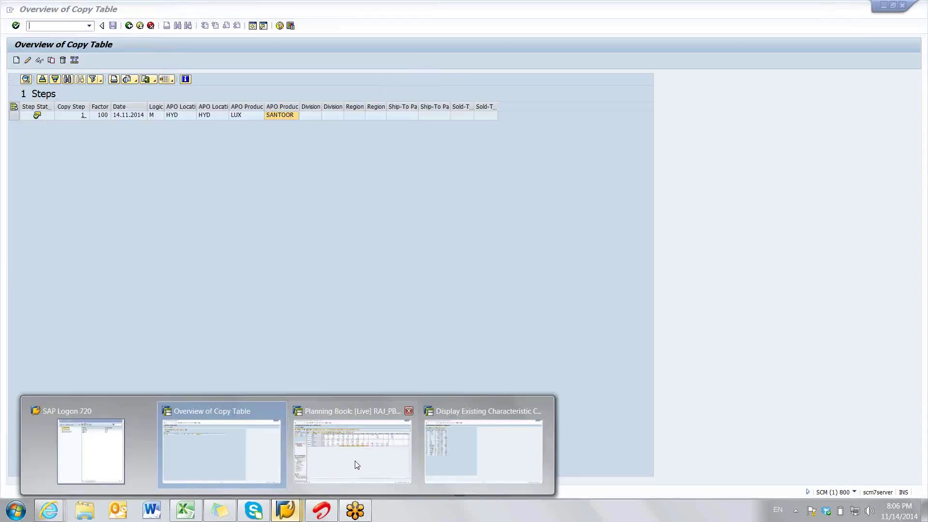
click(357, 465)
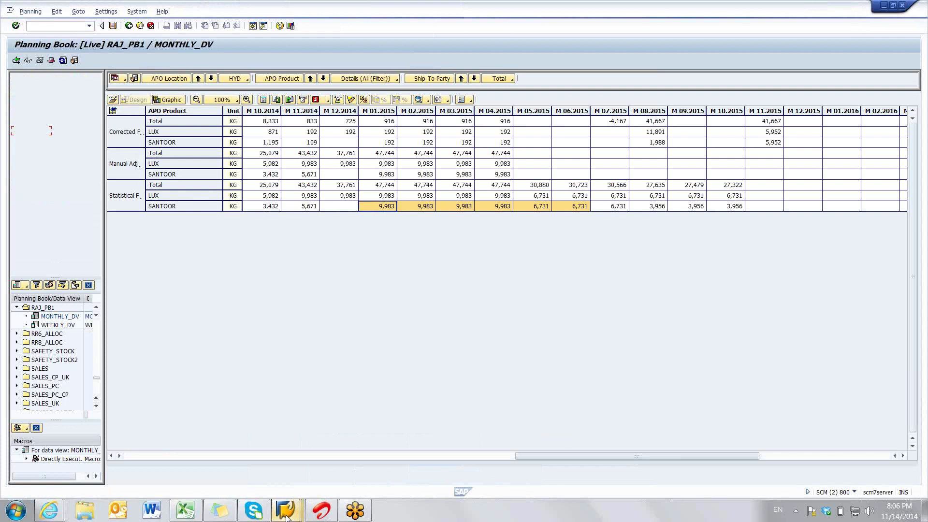
mouse_move(286, 514)
click(77, 435)
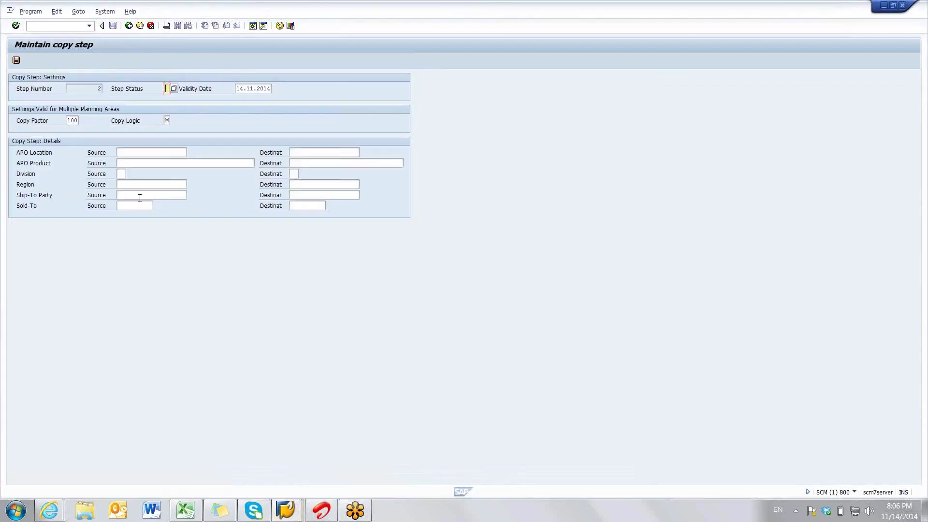
Check the existing characteristic combinations, and set the copy step's source and destination APO location to HYD.
key(alt+Tab)
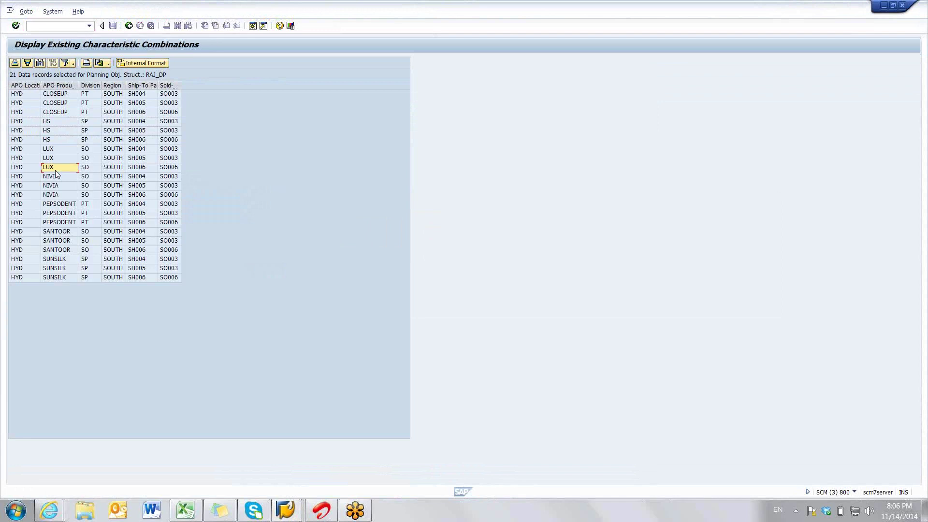
key(alt+Tab)
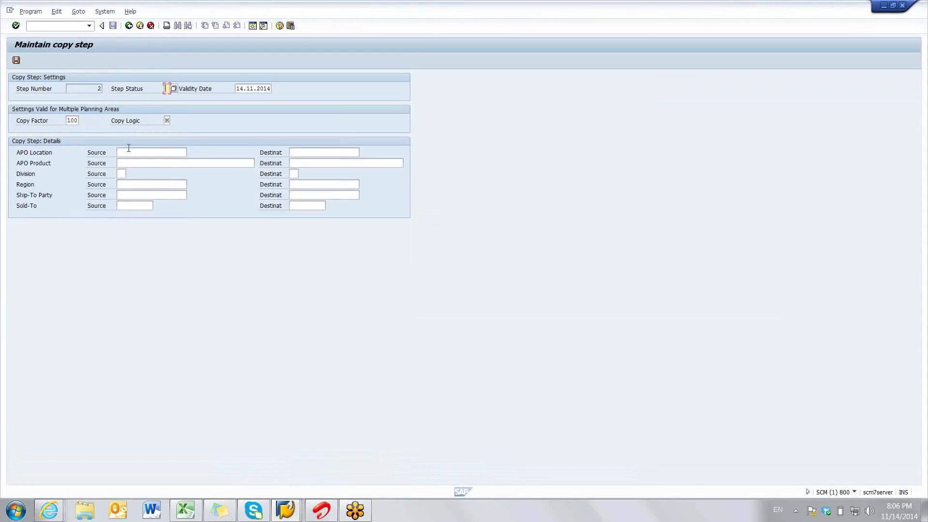
click(129, 148)
text(HYD)
key(Tab)
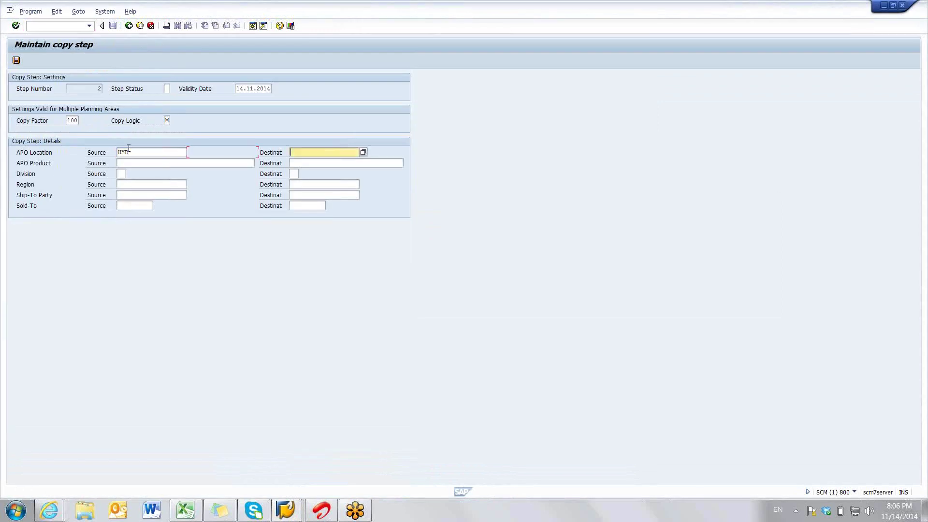
text(HYD)
Set the copy step's source APO product to LUX and its destination product to NIVIA, chosen from the existing combinations.
click(133, 164)
text(LUX)
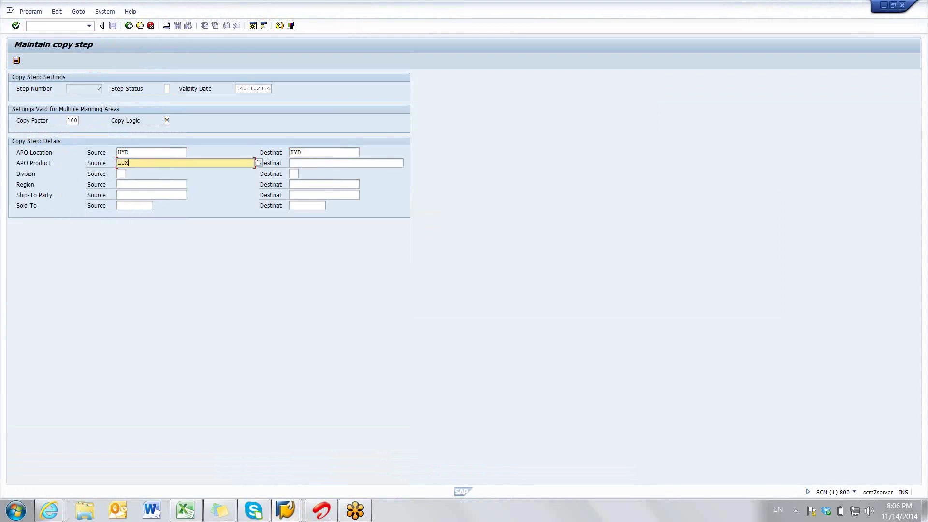
click(296, 163)
key(F4)
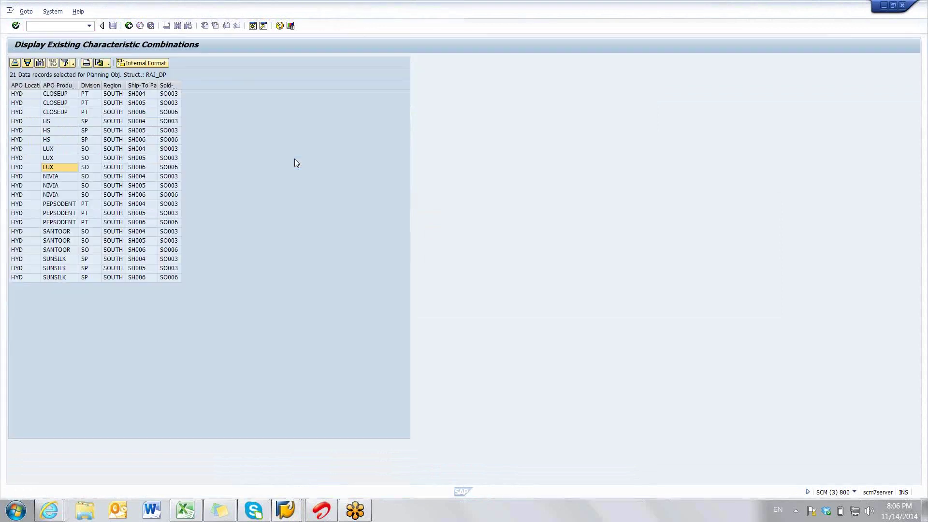
click(52, 178)
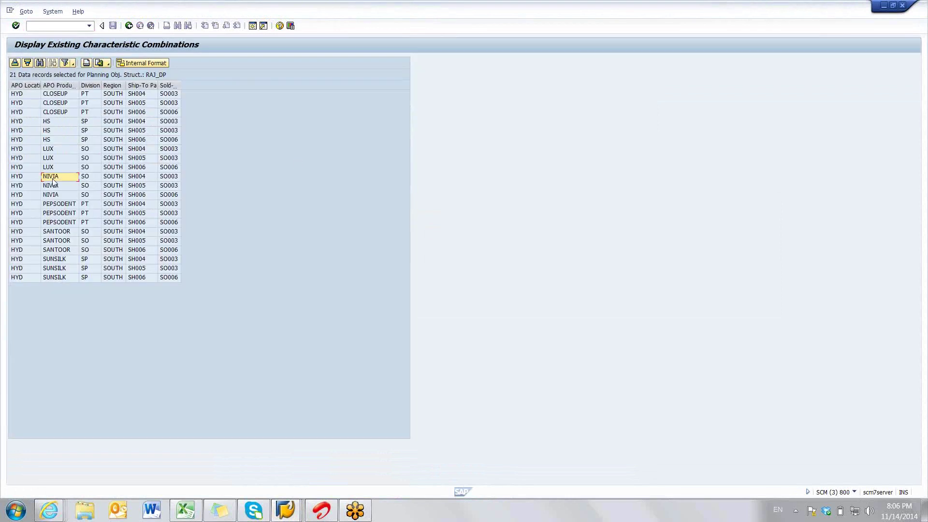
double_click(52, 178)
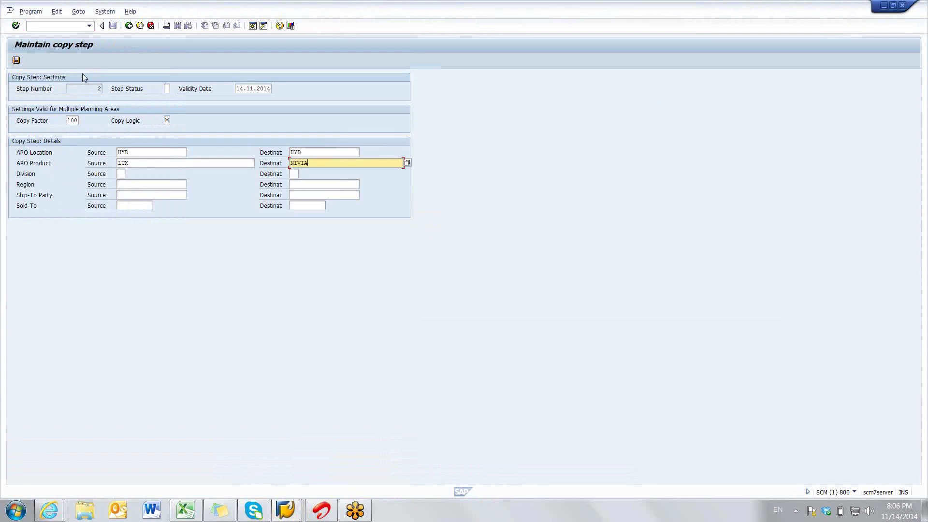
Save the copy step and execute the copy run for planning area RAJ_PA.
click(16, 61)
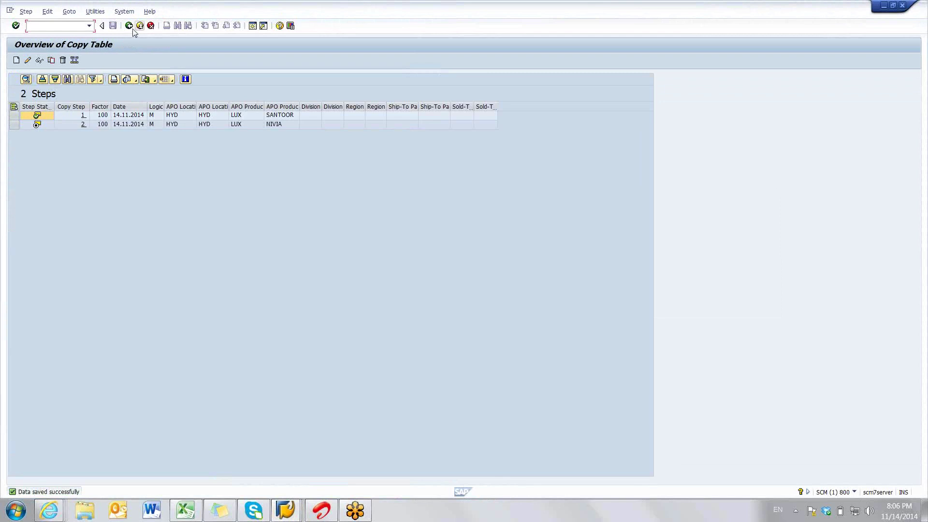
click(128, 25)
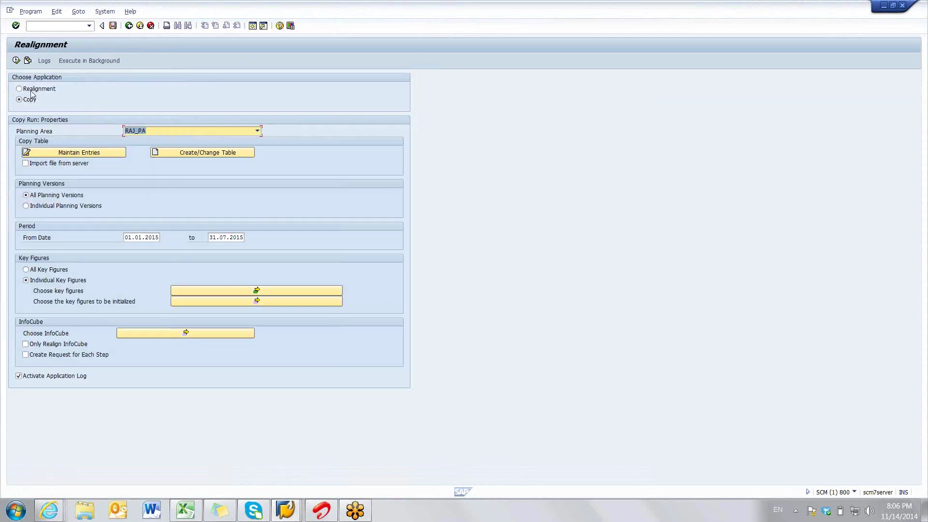
click(16, 60)
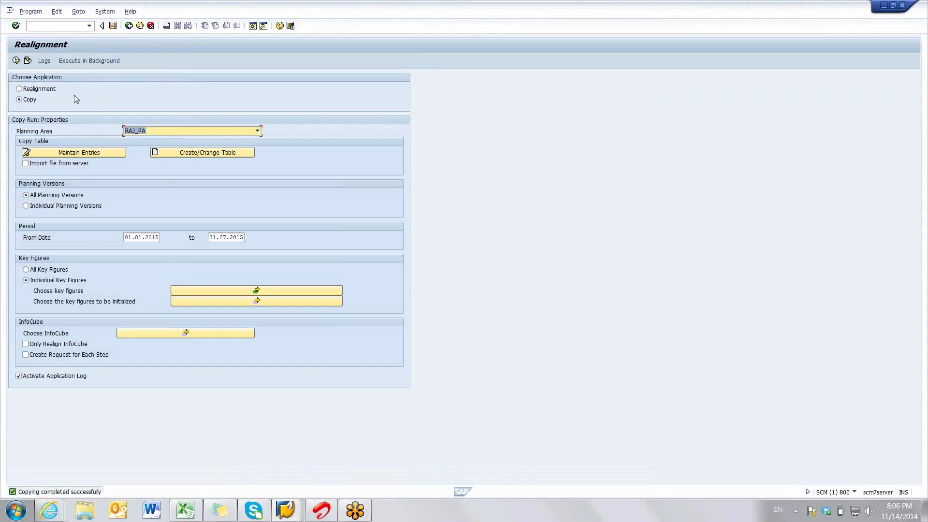
Display the RAJ_PA copy job log dated 14112014 for the run executed at 20:06:34.
click(44, 61)
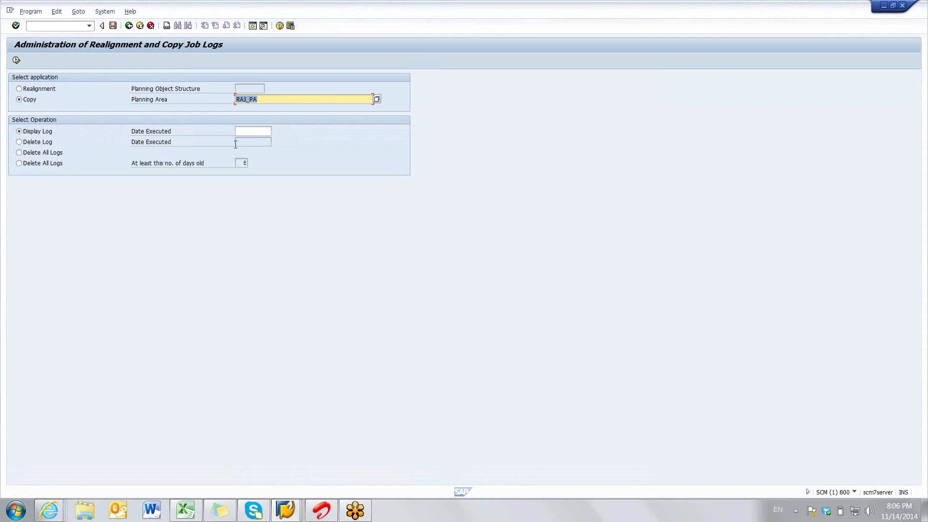
click(255, 132)
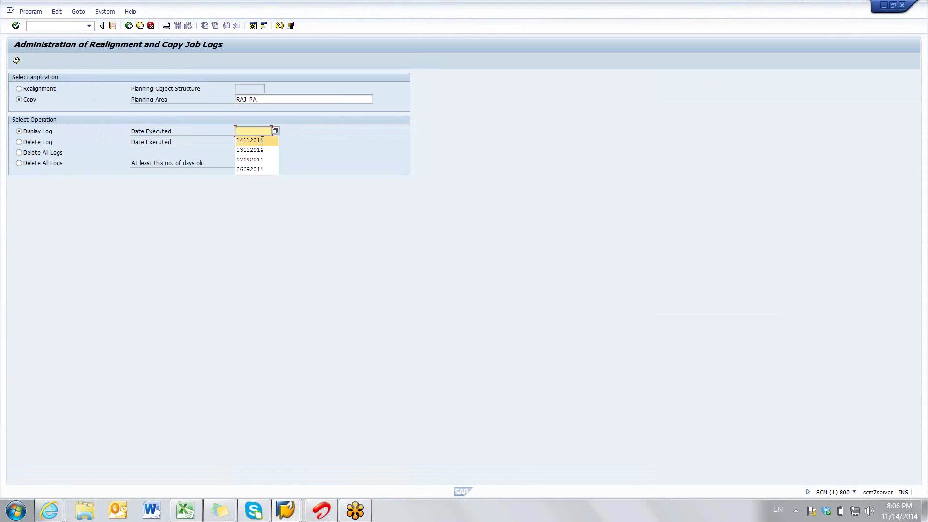
click(262, 140)
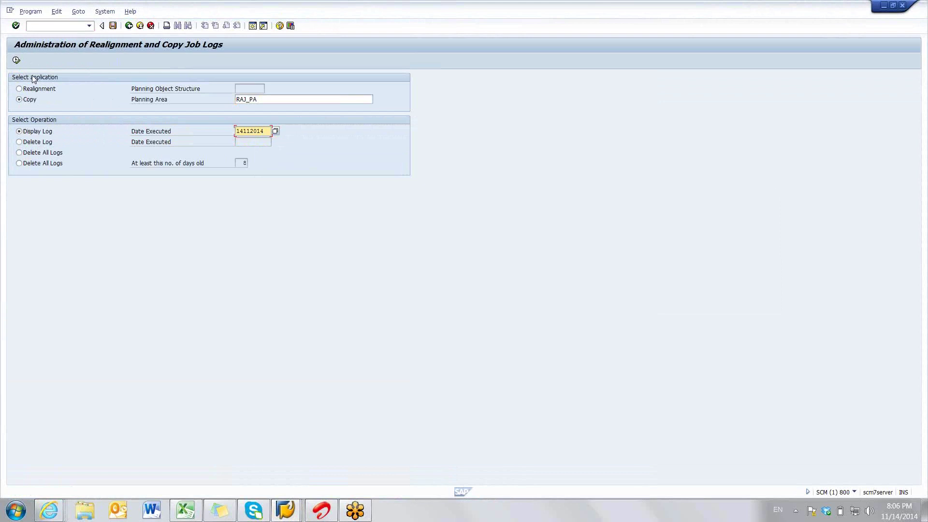
click(16, 60)
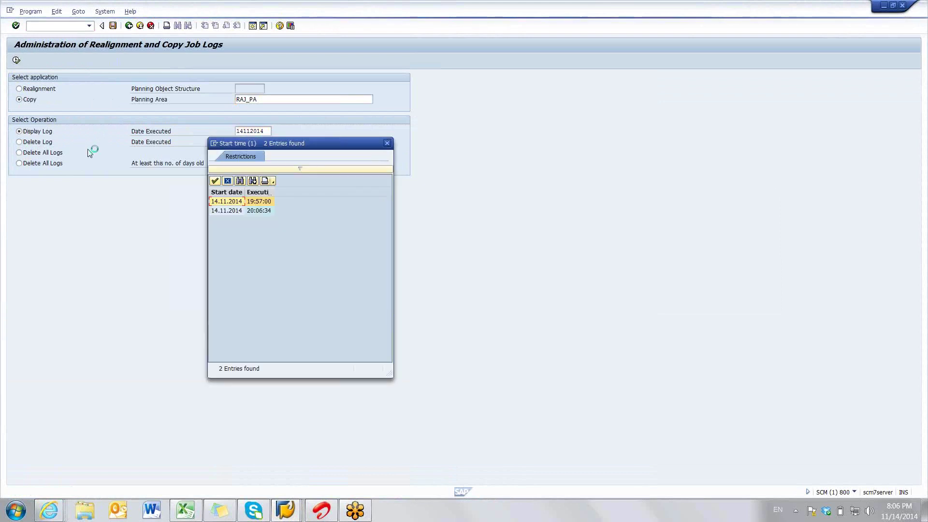
double_click(253, 211)
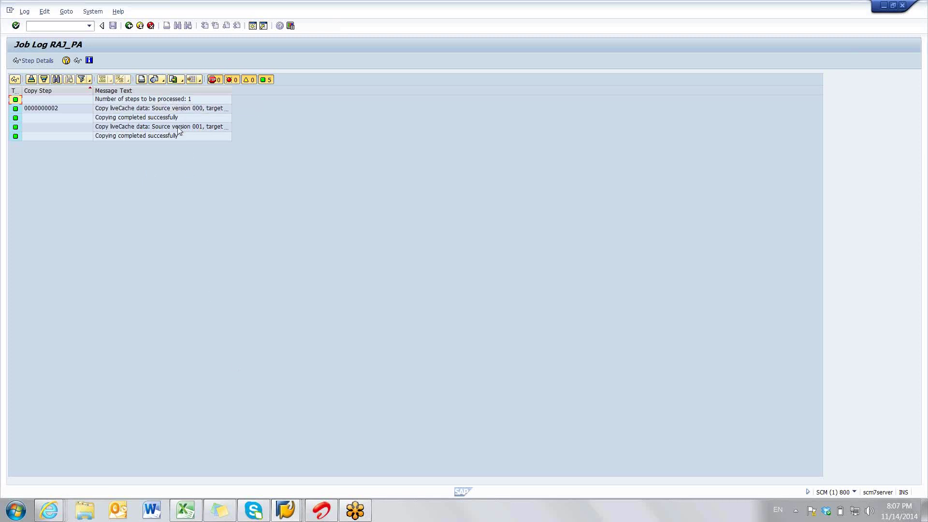
Go to the SAP Easy Access session and start /SAPAPO/SDP94 - Interactive Demand Planning.
click(283, 515)
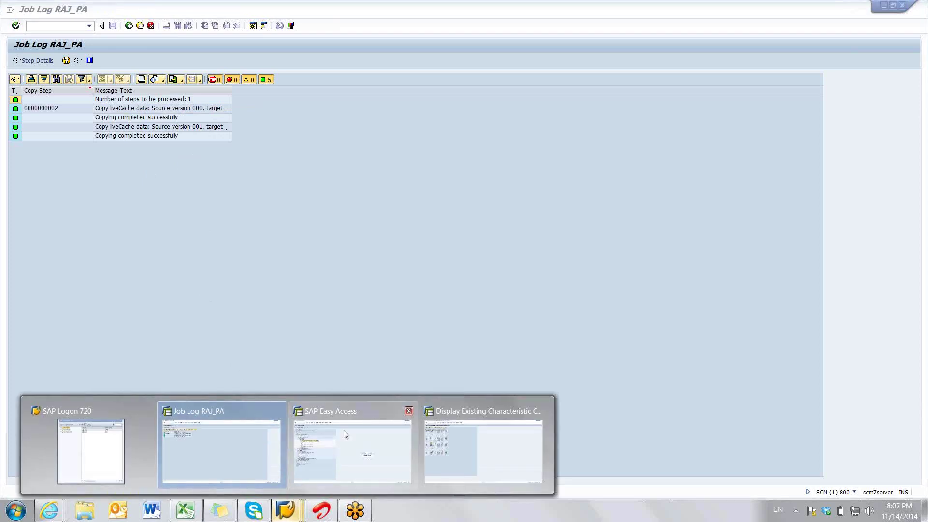
click(343, 430)
double_click(193, 165)
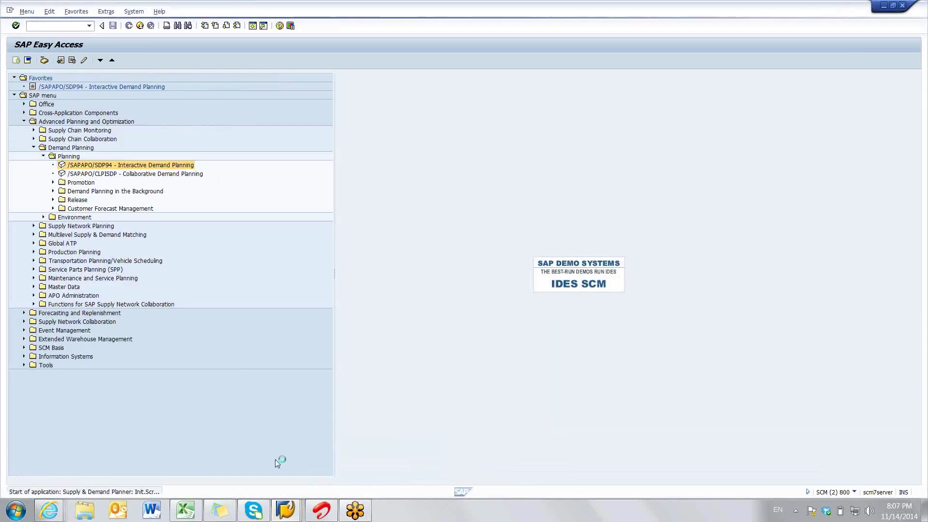
mouse_move(283, 513)
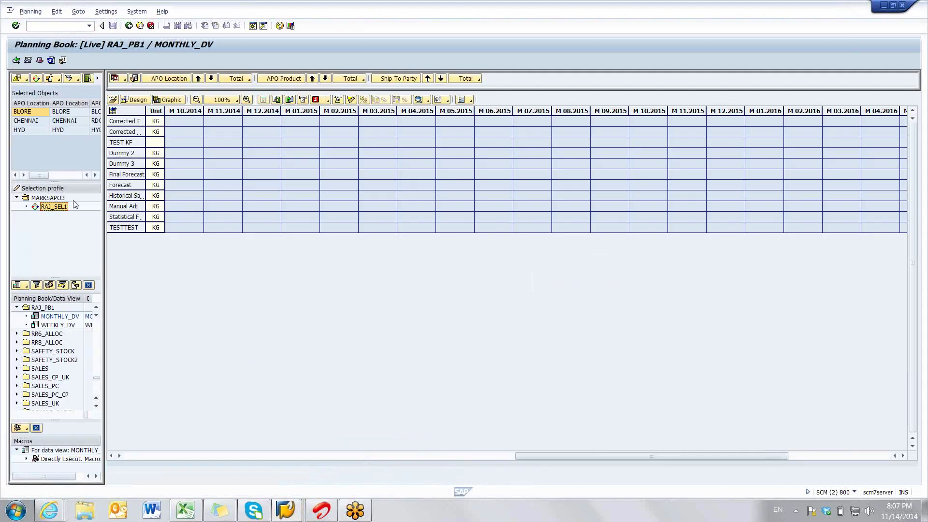
In the object selection, replace the existing BLORE condition with a condition for APO Location HYD.
click(38, 79)
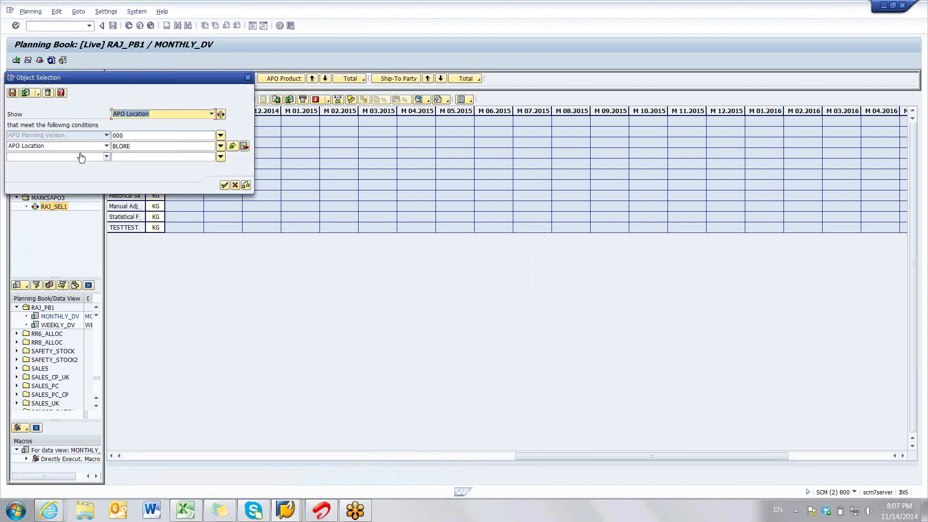
click(82, 157)
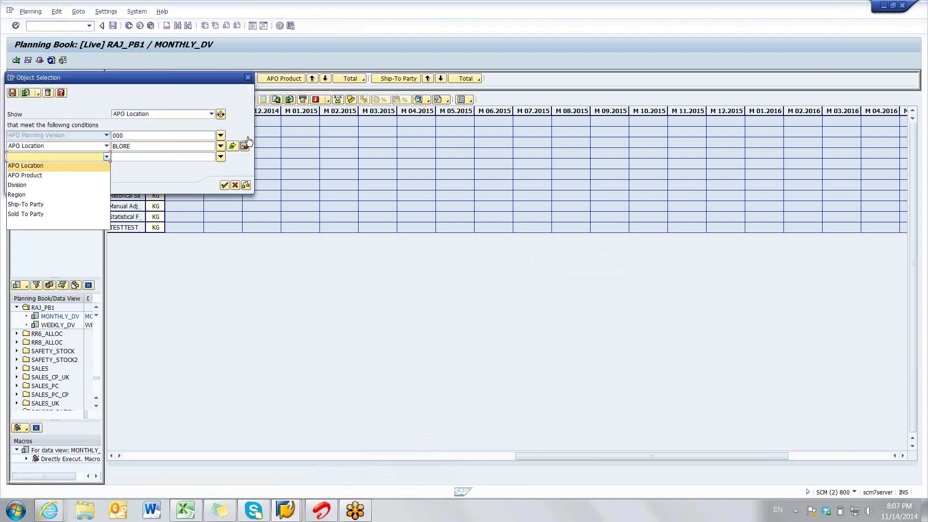
key(Escape)
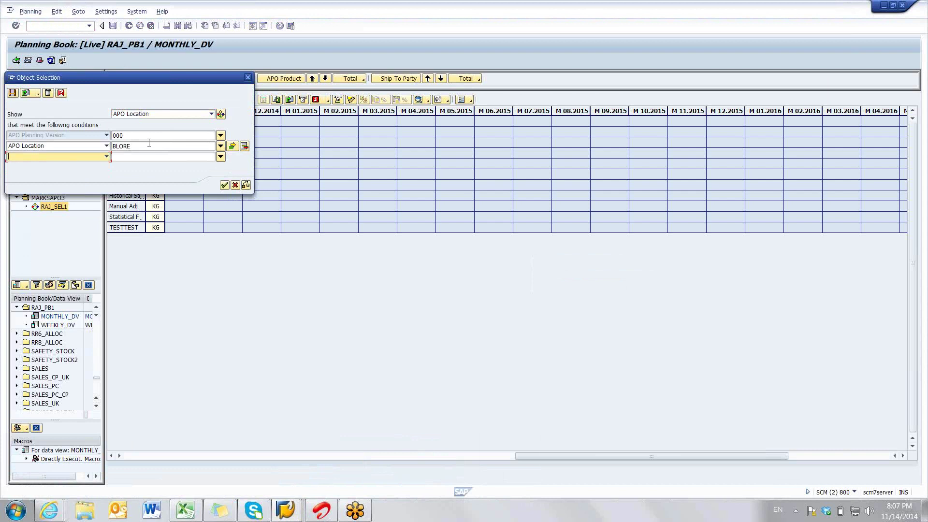
click(245, 146)
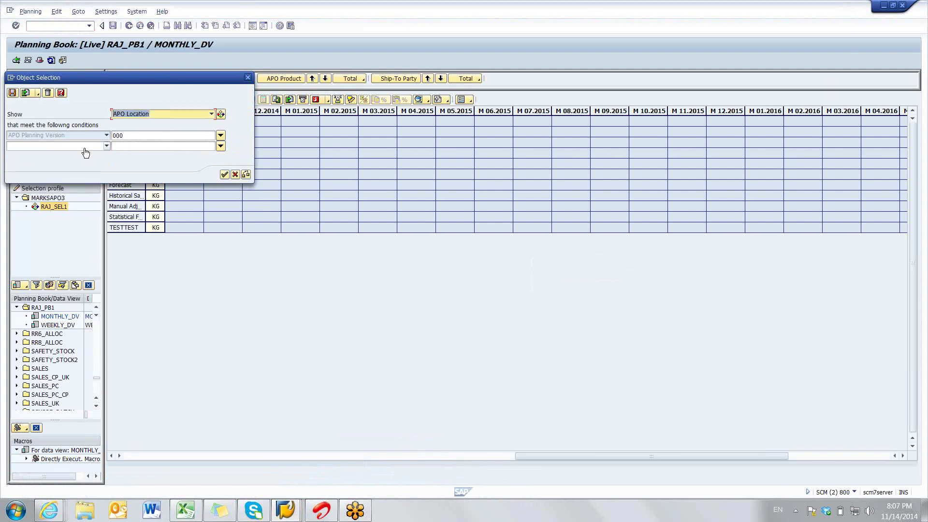
click(87, 147)
click(26, 155)
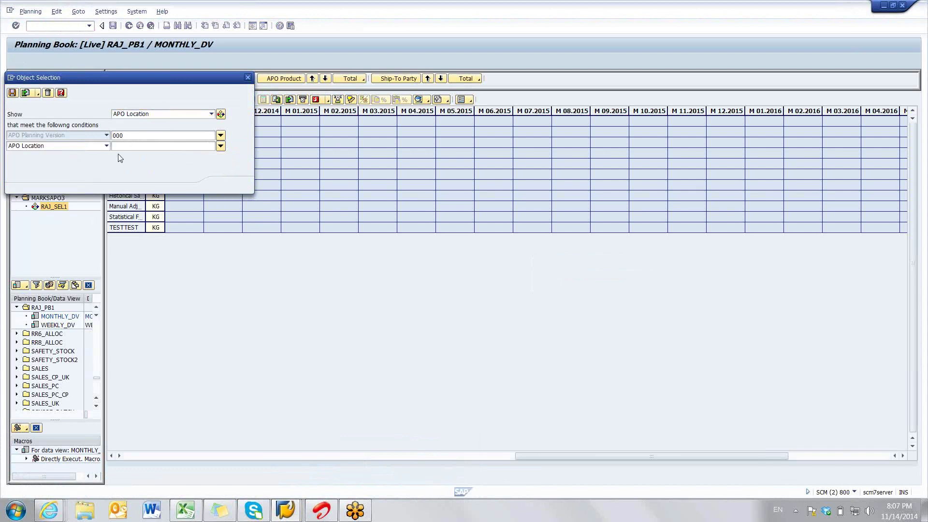
click(129, 146)
text(HYD)
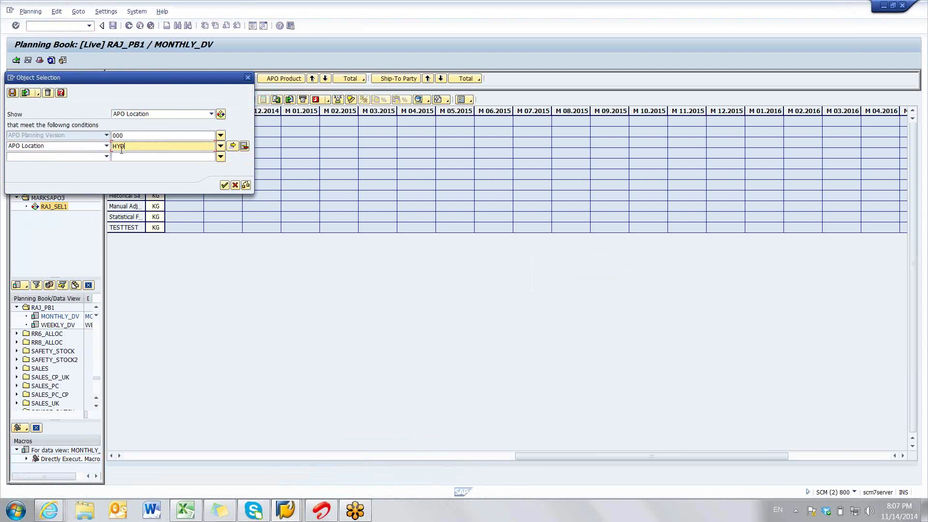
Add an APO Product condition to the object selection with NIVIA as its first single value.
click(102, 156)
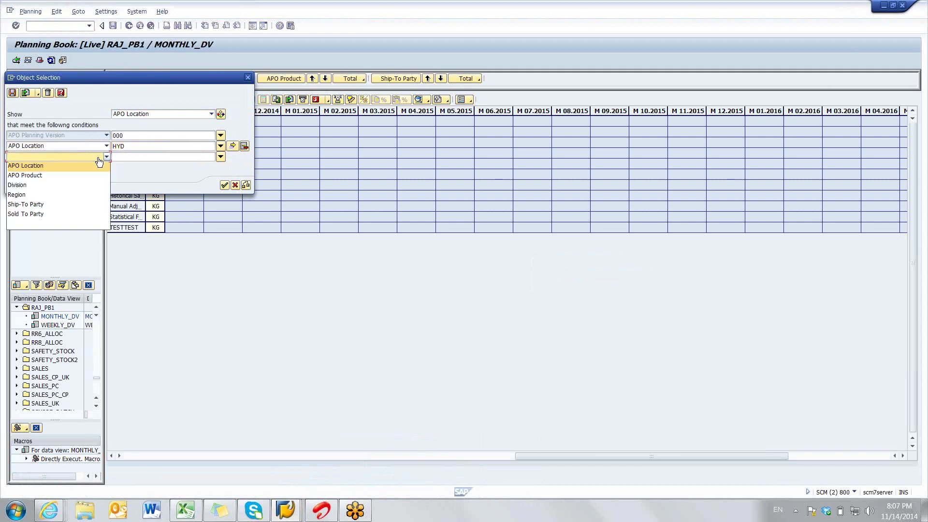
click(50, 178)
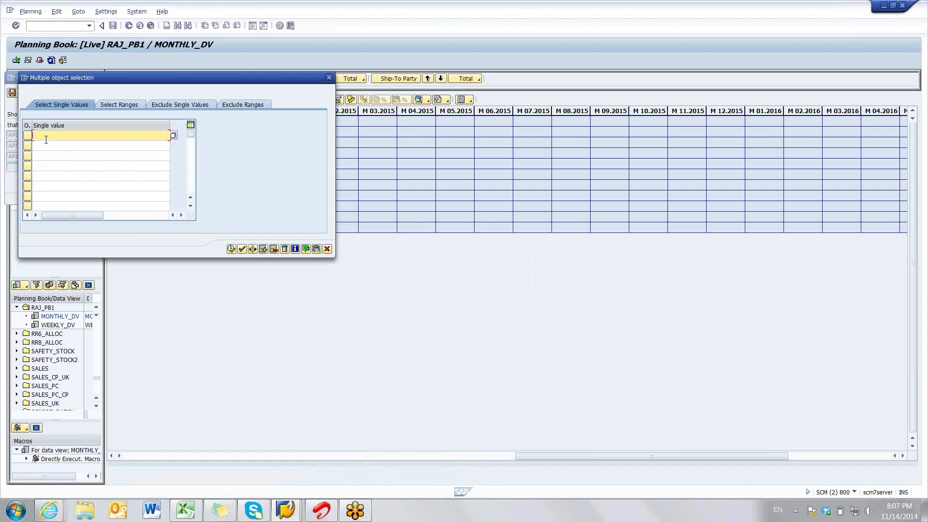
text(BLORE)
key(BackSpace)
key(BackSpace)
key(BackSpace)
key(BackSpace)
key(BackSpace)
text(NIVIA)
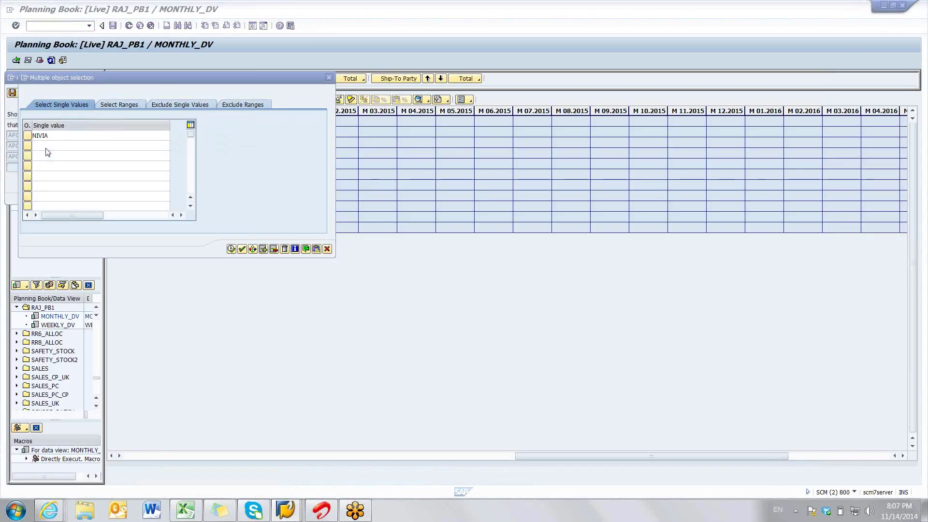
Add LUX as the second single value for APO Product and apply the object selection.
key(alt+Tab)
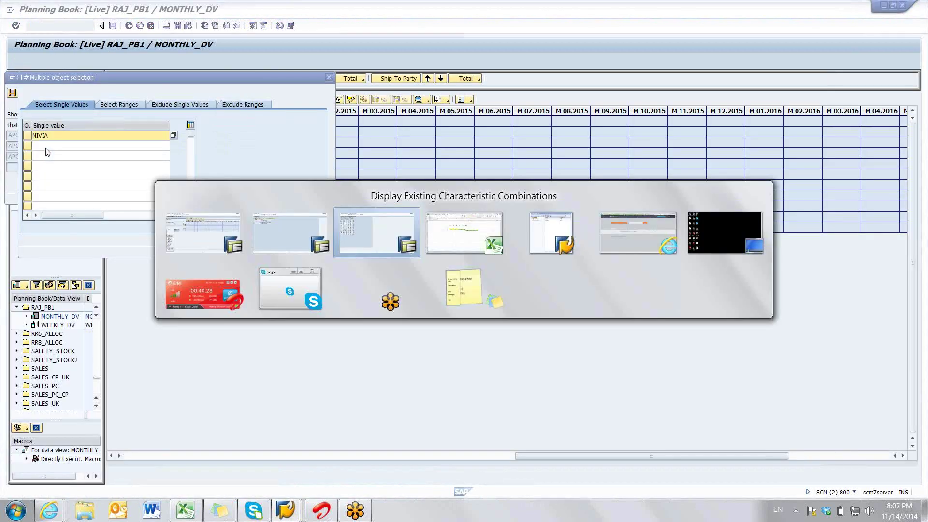
key(alt+Tab)
click(49, 146)
text(LU)
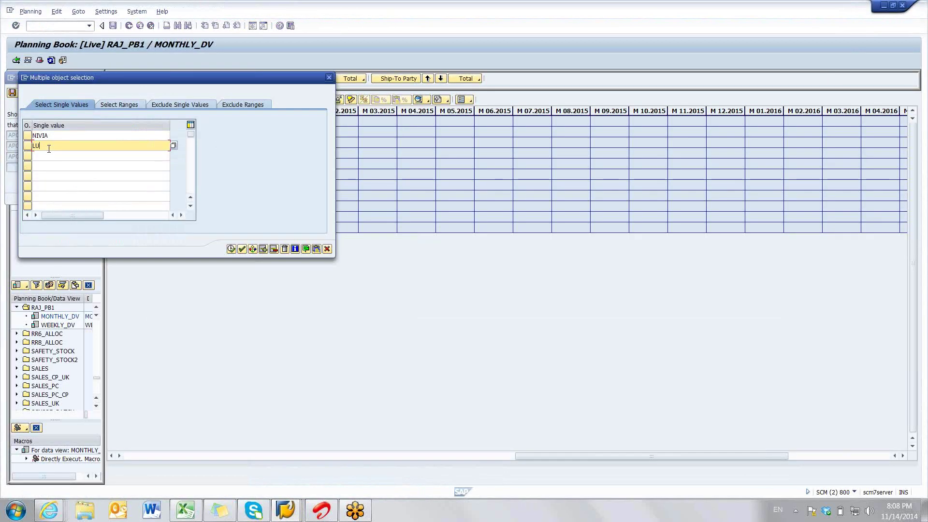
text(X)
click(231, 249)
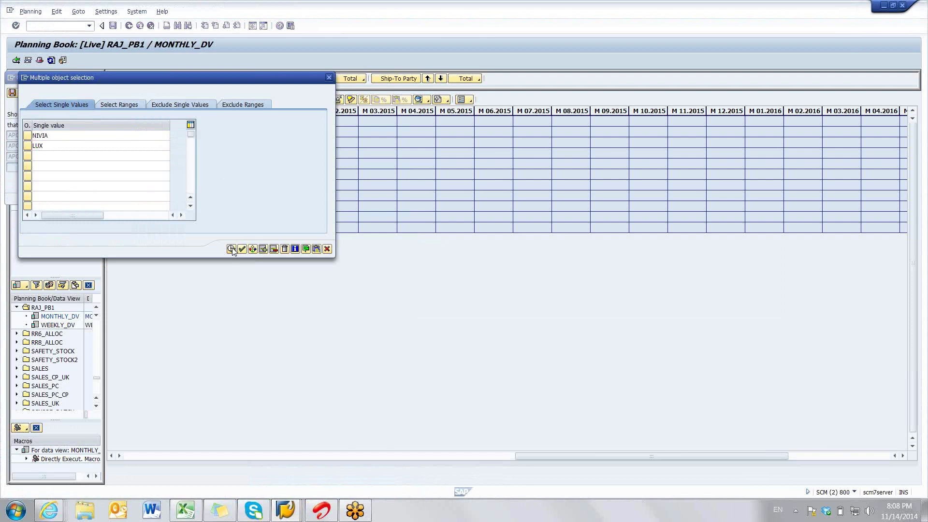
click(241, 249)
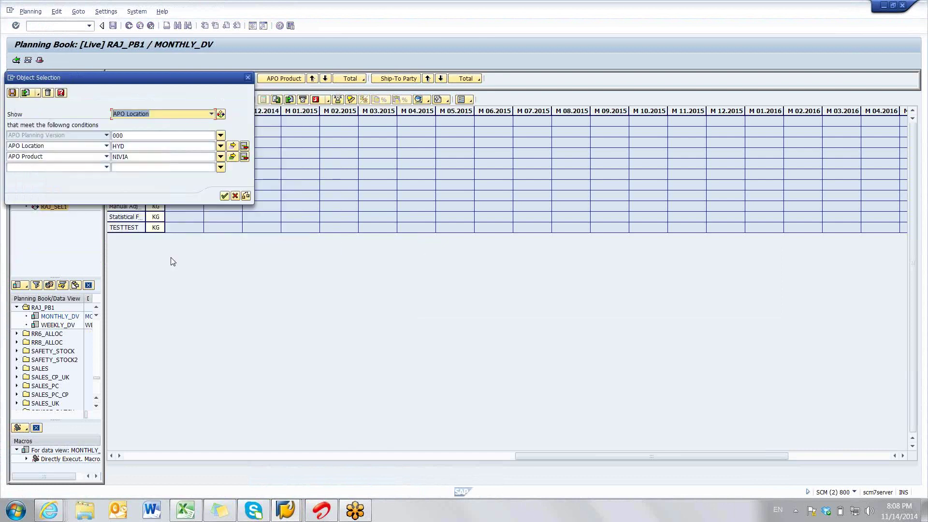
click(224, 196)
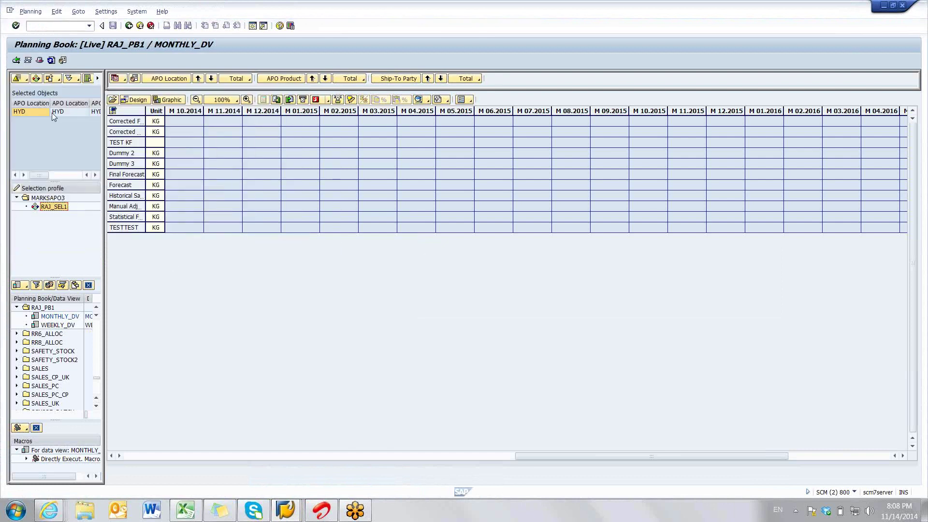
Load the HYD planning data into the planning book and display only the Statistical Forecast key figure.
double_click(53, 112)
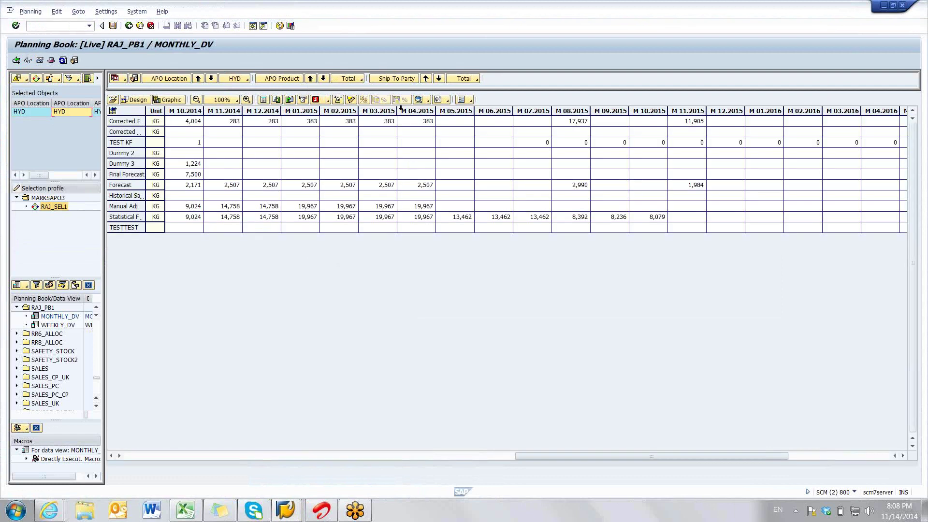
click(428, 100)
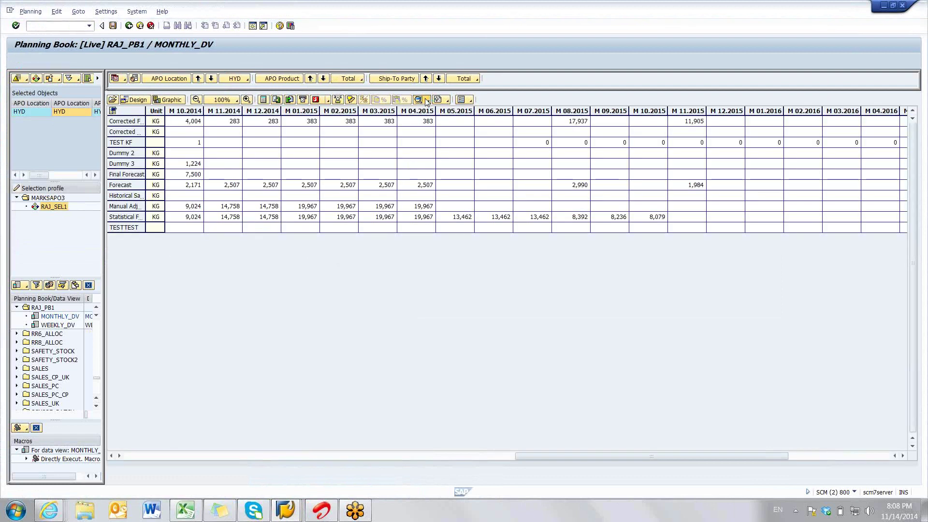
click(437, 120)
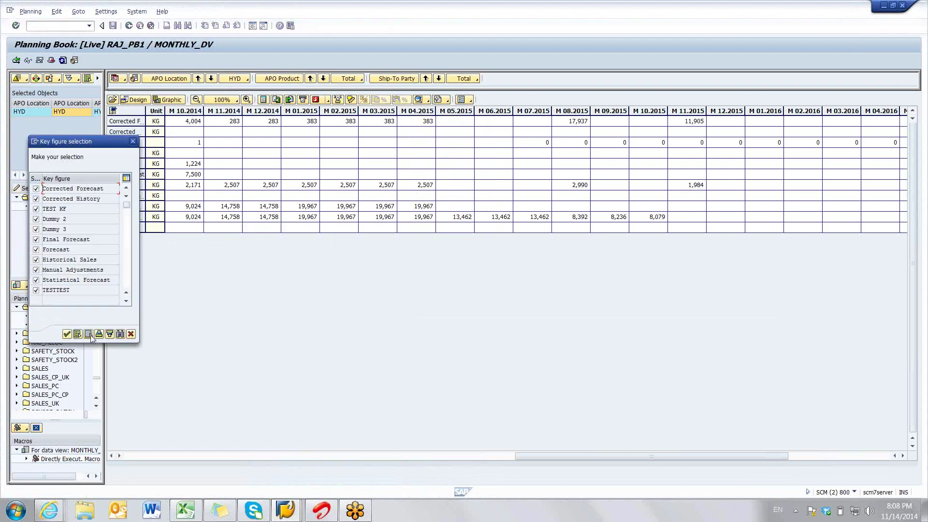
click(36, 280)
click(66, 334)
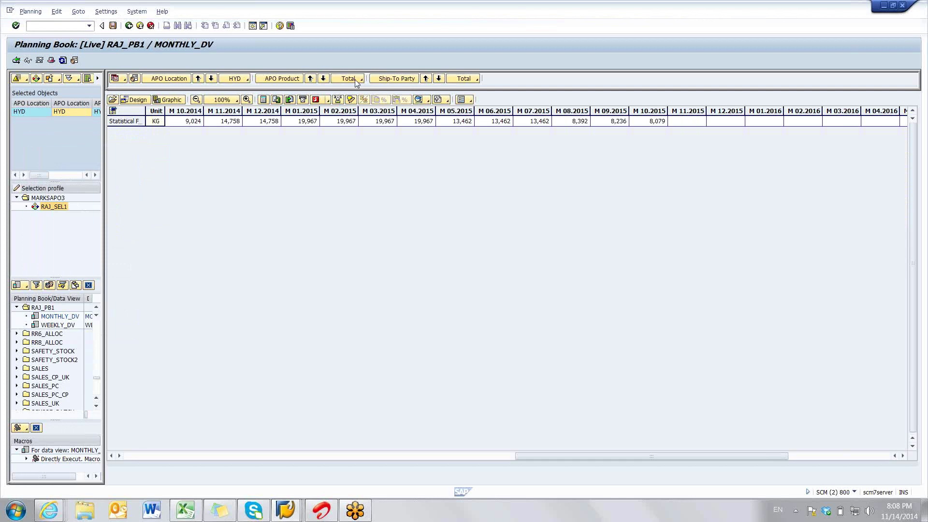
Show all details for APO Product and compare the LUX and NIVIA values from M 01.2015 to M 07.2015.
click(355, 79)
click(360, 100)
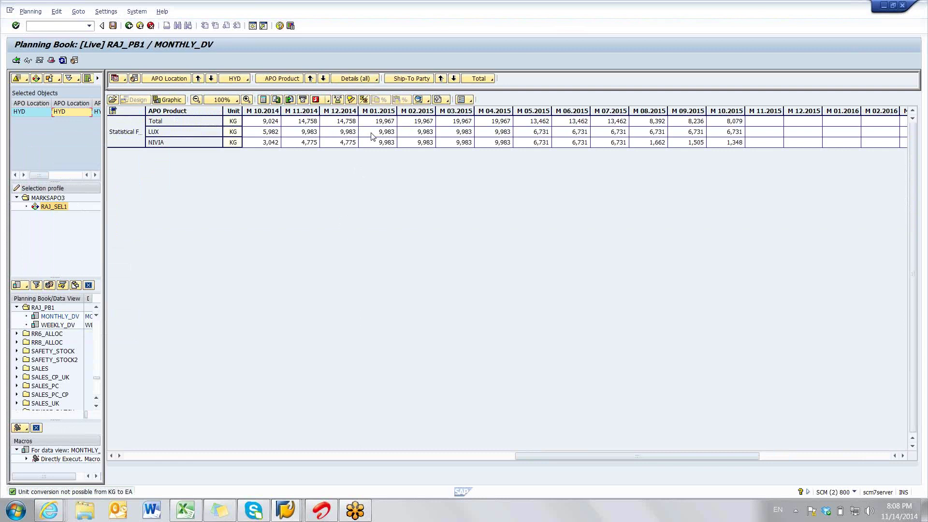
drag(373, 135, 628, 147)
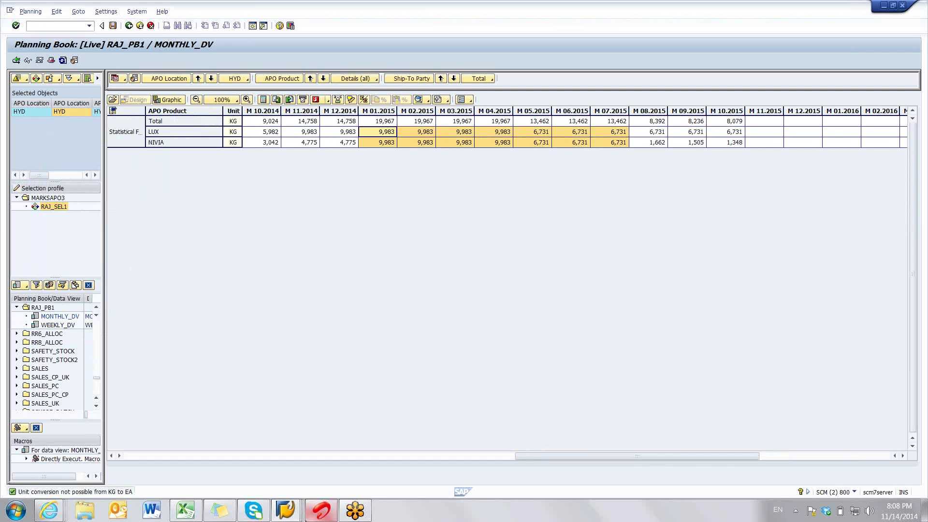
Go to the Display Existing Characteristic Combinations session and check the HYD combinations for LUX.
click(280, 513)
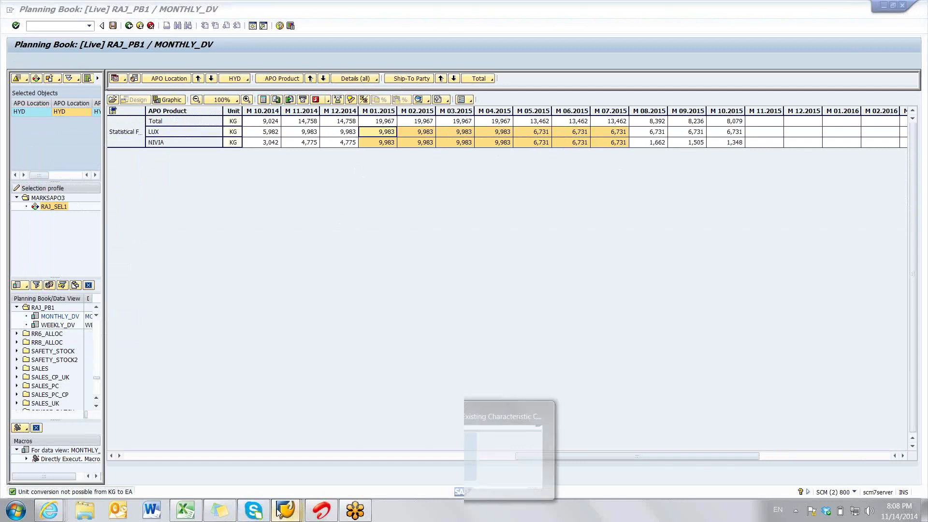
click(434, 453)
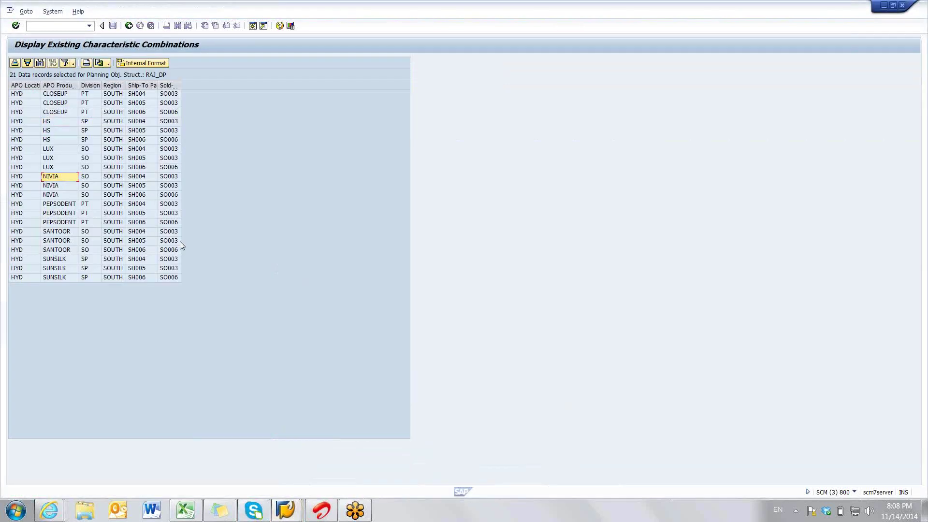
click(62, 167)
click(90, 170)
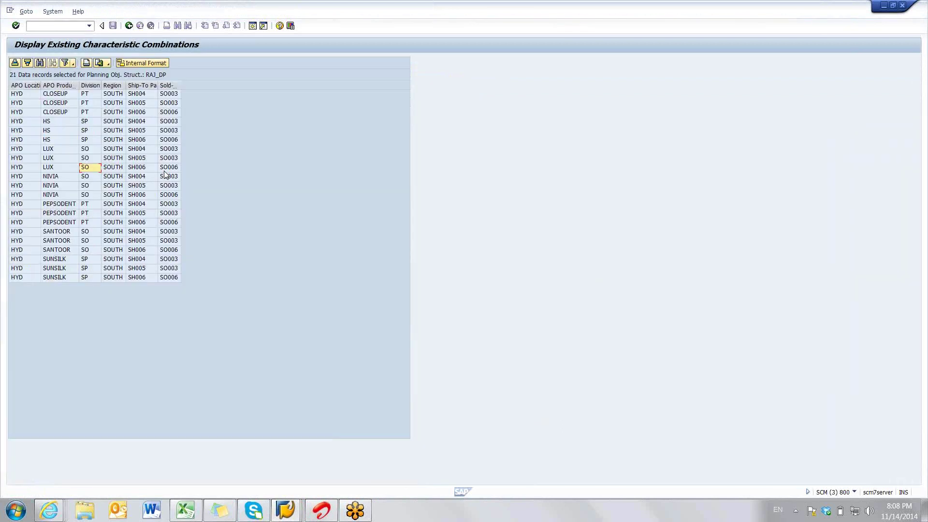
Go to the Job Log RAJ_PA session, return to the copy table and create a new copy step.
key(alt+Tab)
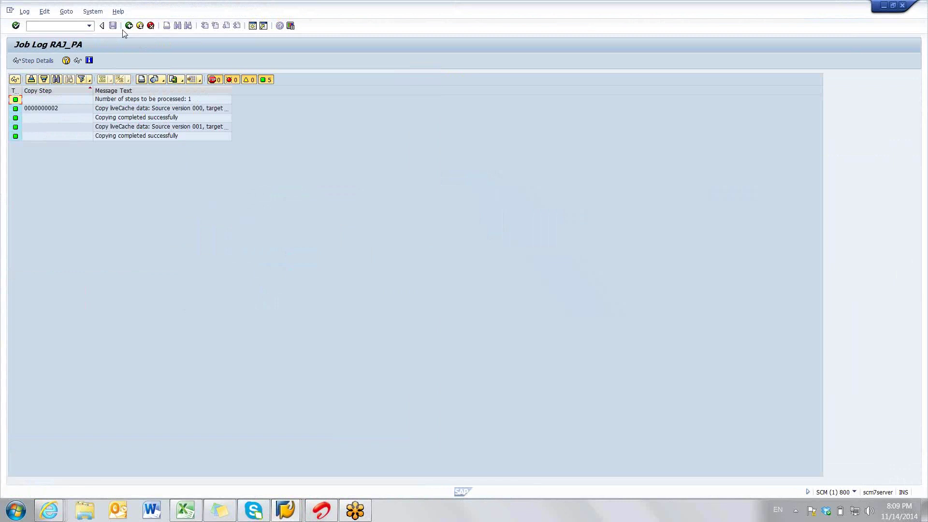
click(128, 26)
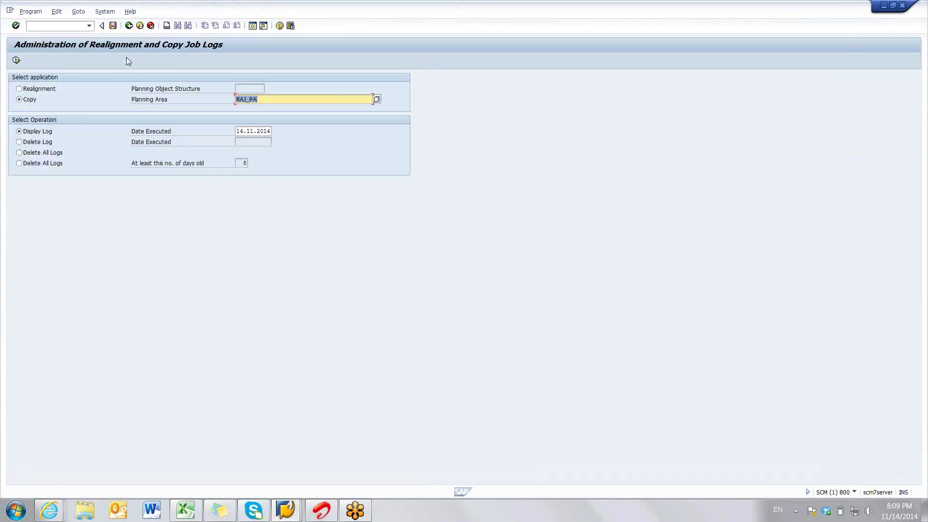
key(F3)
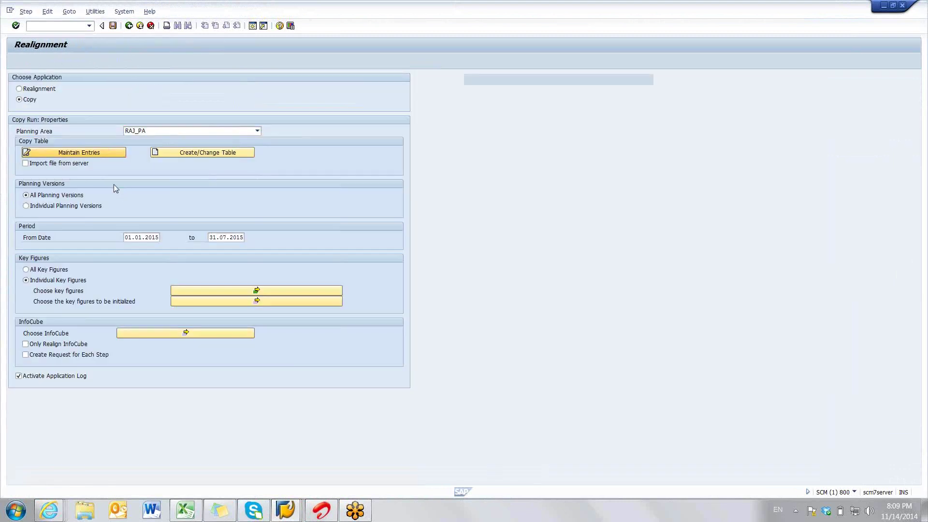
key(F5)
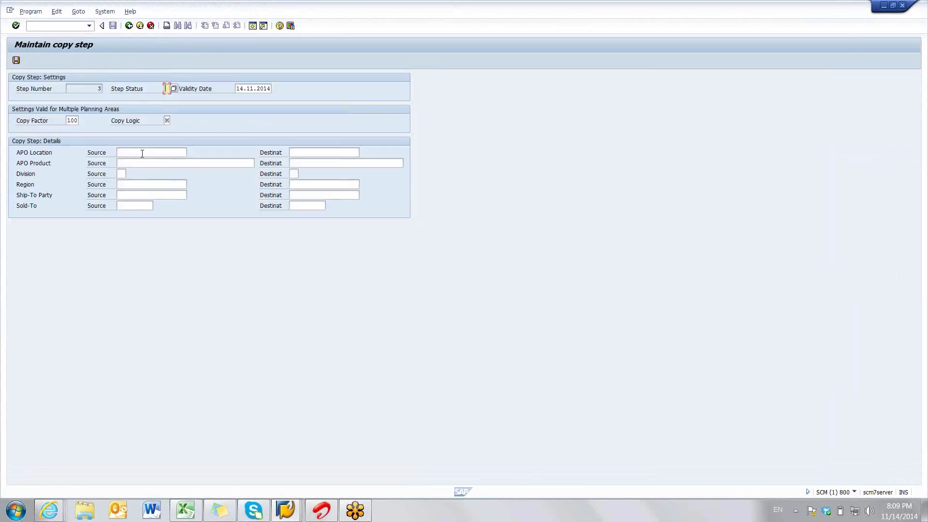
Set both the source and destination APO Location of the new copy step to HYD.
click(142, 153)
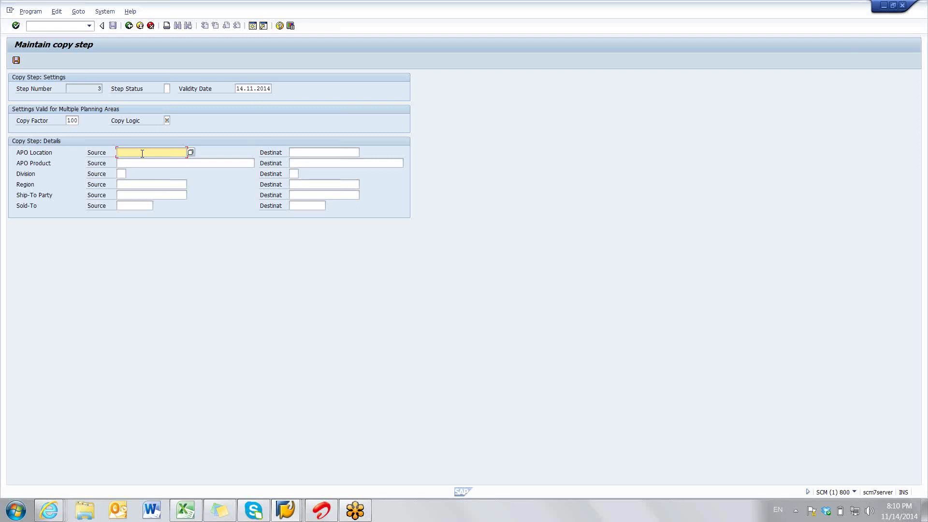
click(143, 154)
click(135, 161)
click(293, 153)
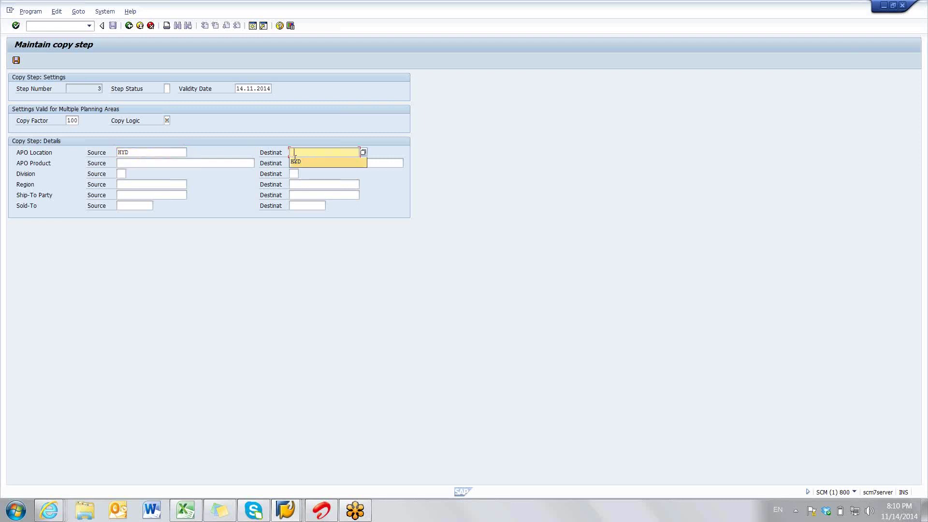
click(295, 161)
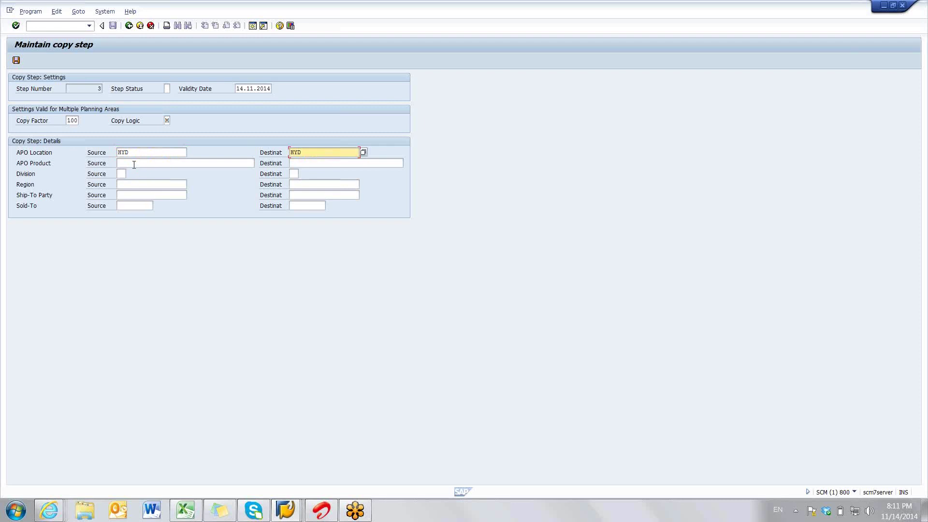
Set the copy step's source APO Product to LUX and its destination to SUNSILK, checking the existing characteristic combinations.
click(133, 163)
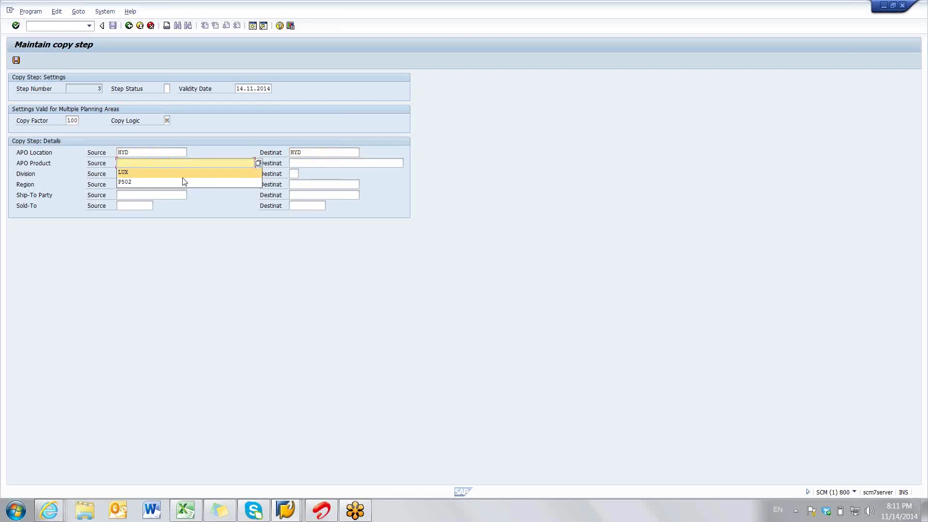
click(147, 173)
click(302, 165)
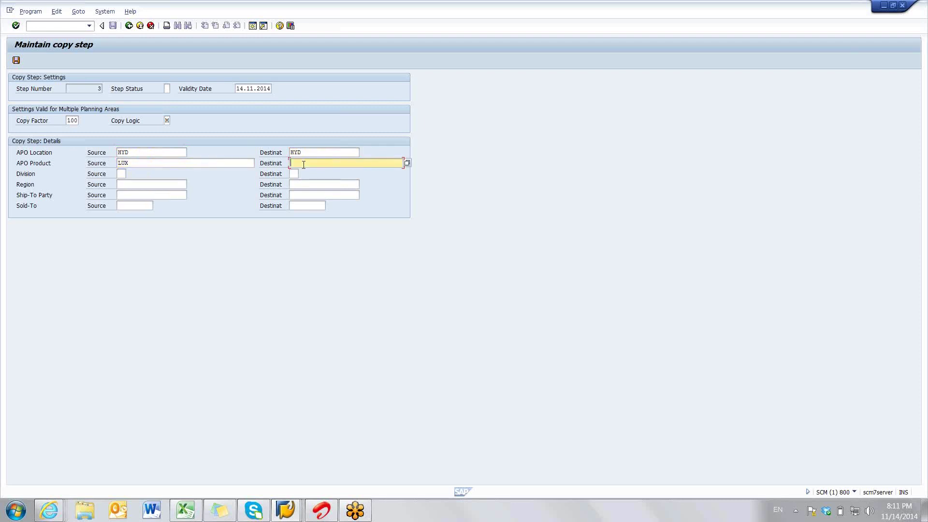
key(F4)
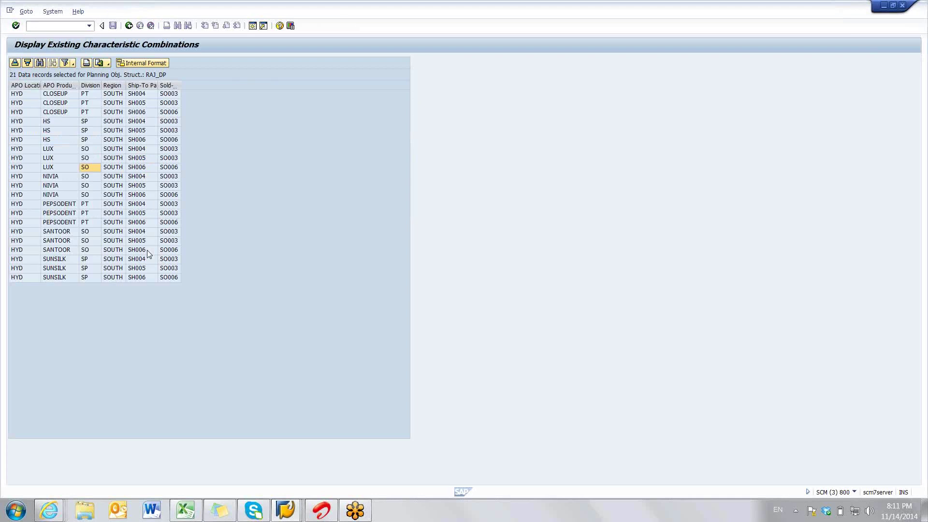
click(57, 260)
double_click(57, 261)
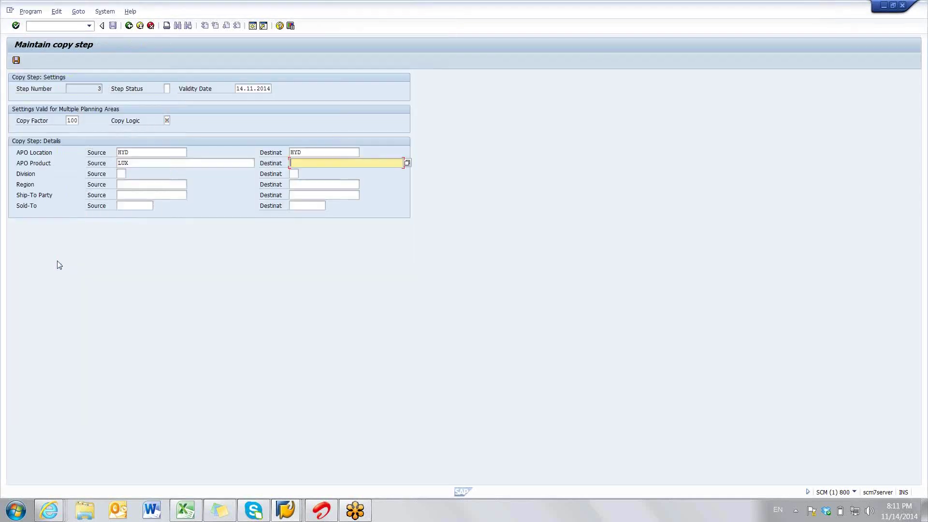
click(166, 120)
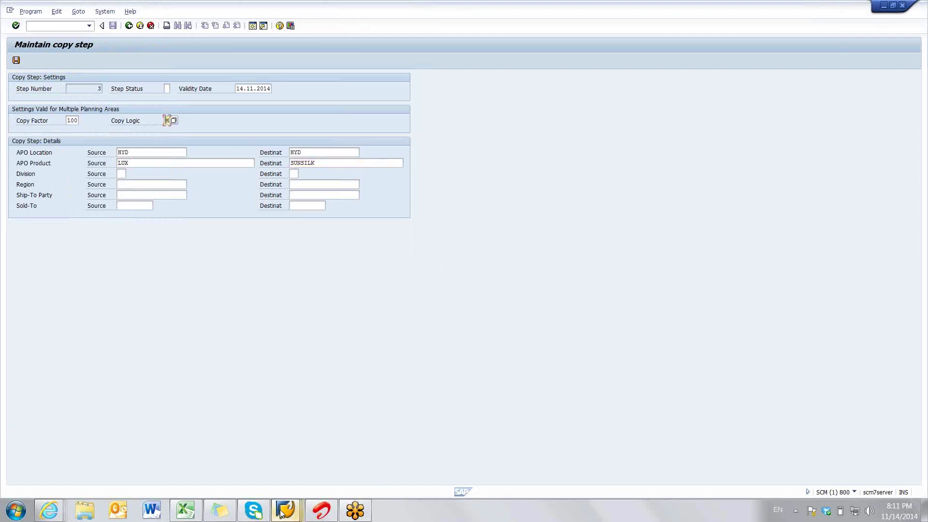
mouse_move(282, 512)
mouse_move(288, 408)
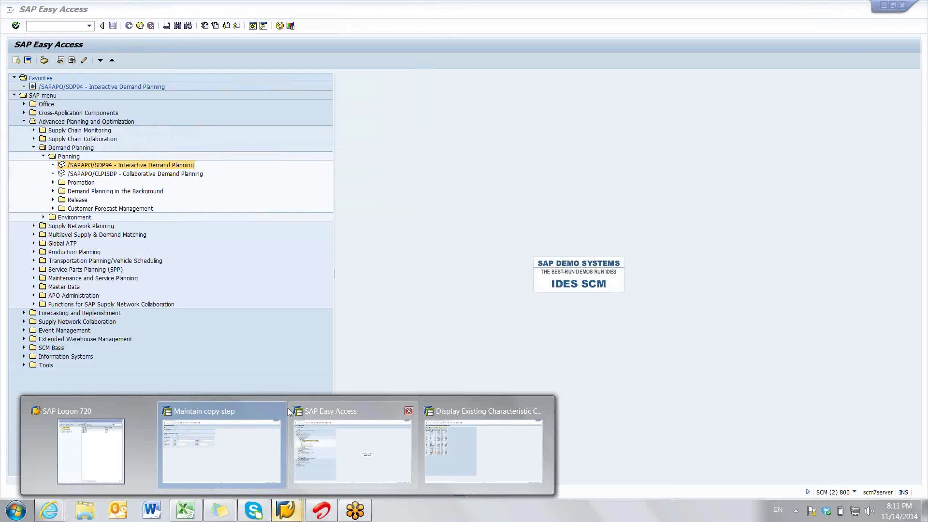
click(240, 272)
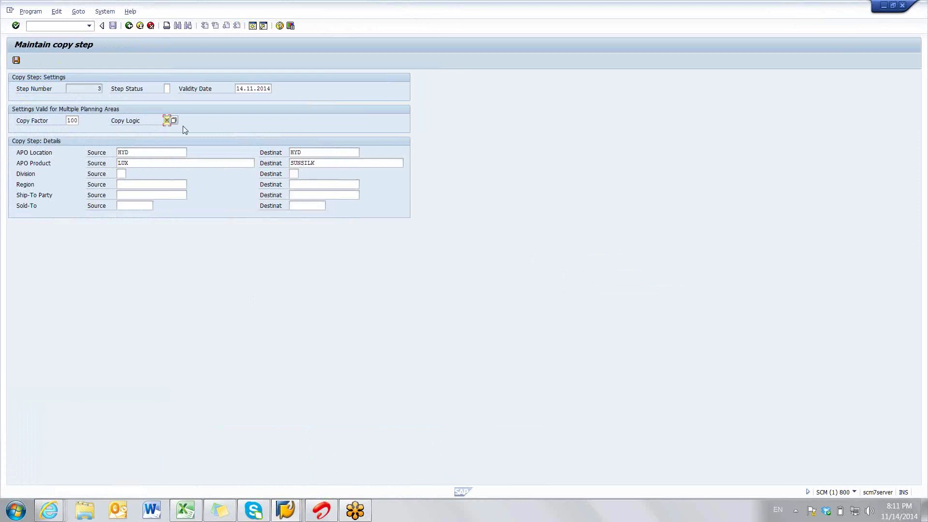
click(135, 163)
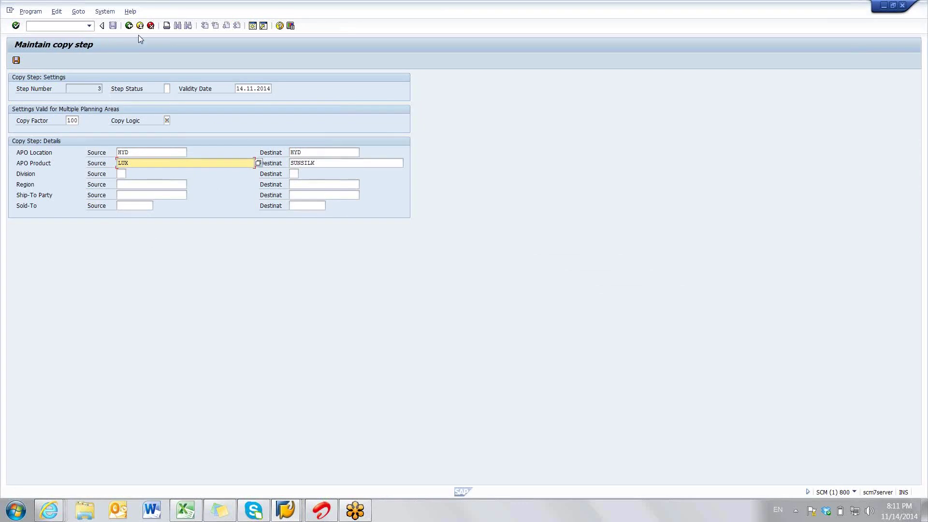
Save the LUX to SUNSILK copy step and execute the copy run for planning area RAJ_PA.
click(16, 60)
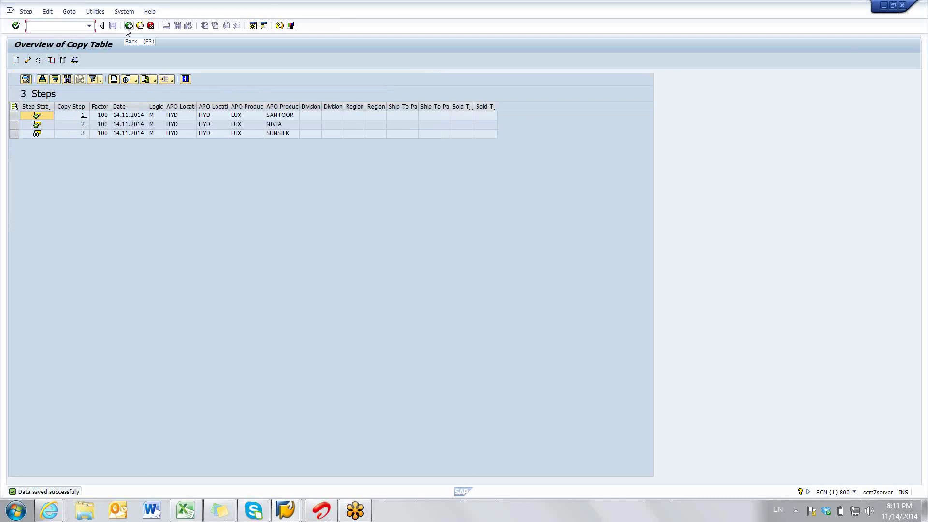
click(128, 28)
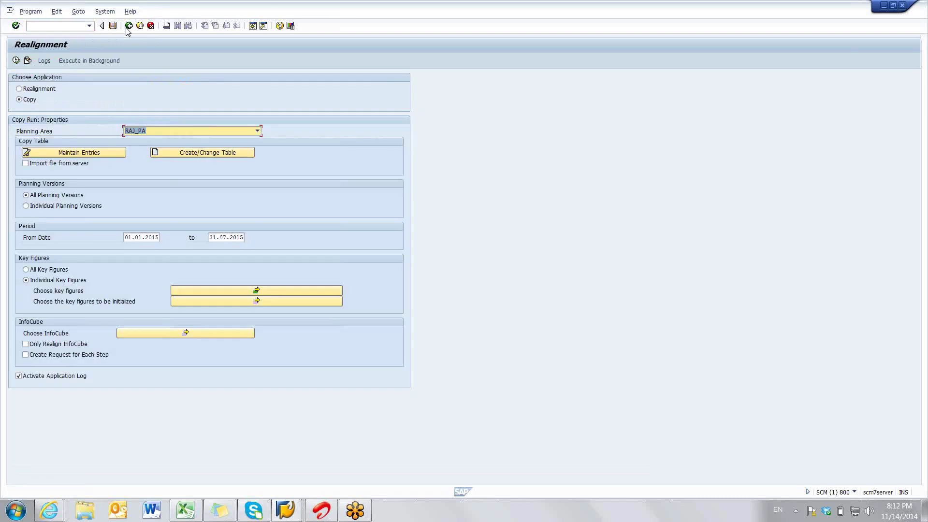
click(16, 61)
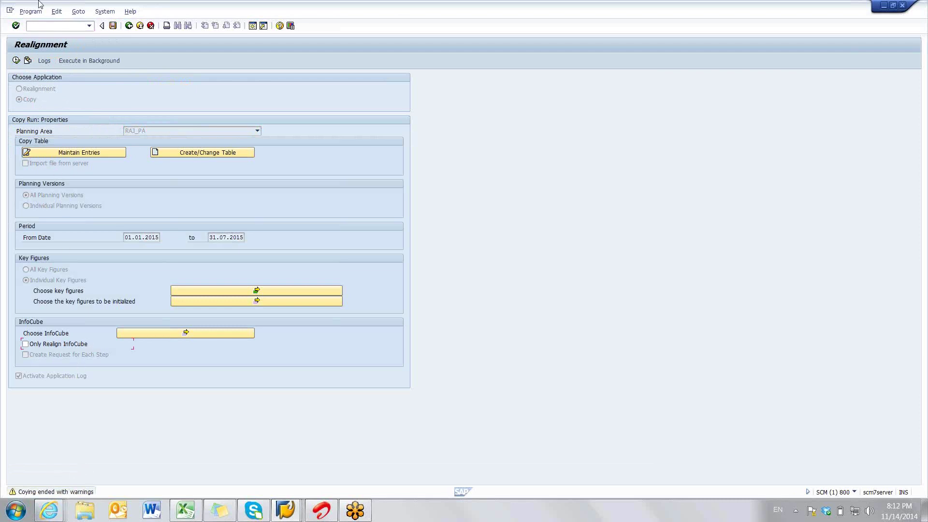
Display the RAJ_PA copy job log executed on 14.11.2014, examine the latest run's messages, and return to log administration.
click(44, 61)
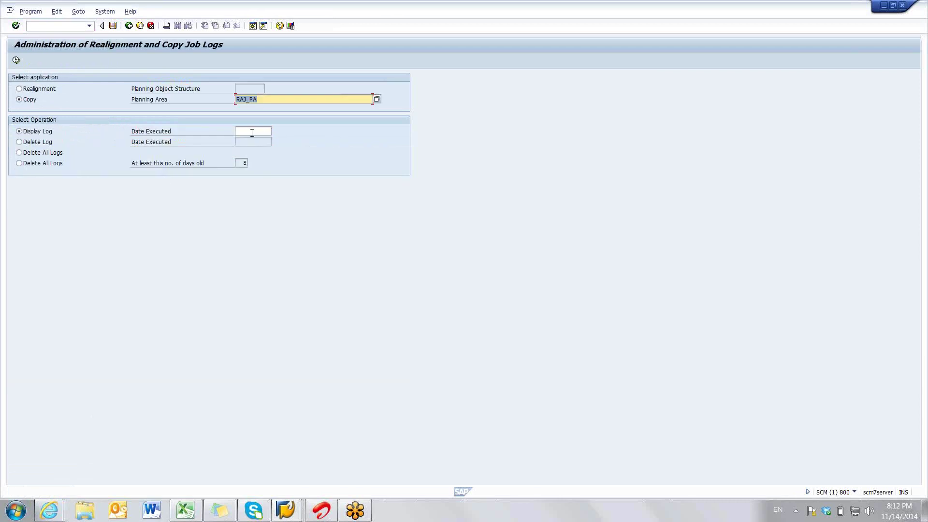
click(252, 133)
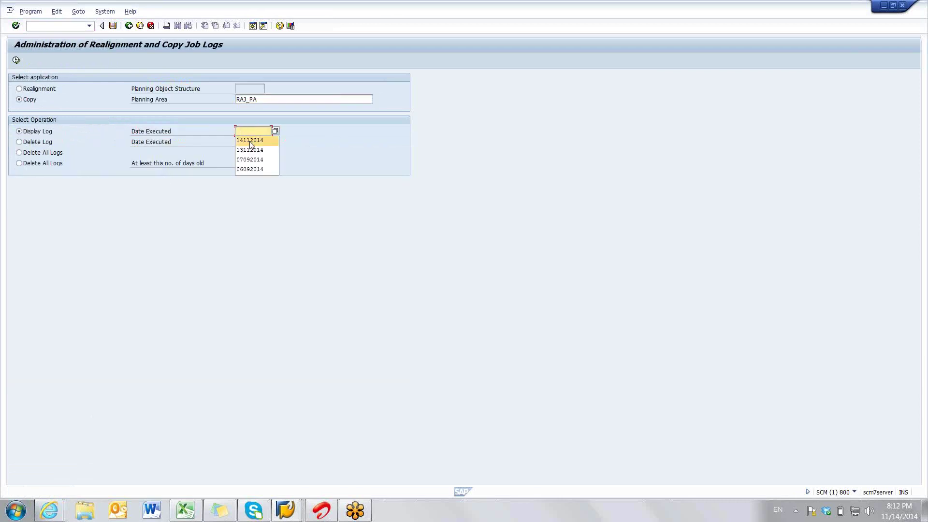
click(251, 141)
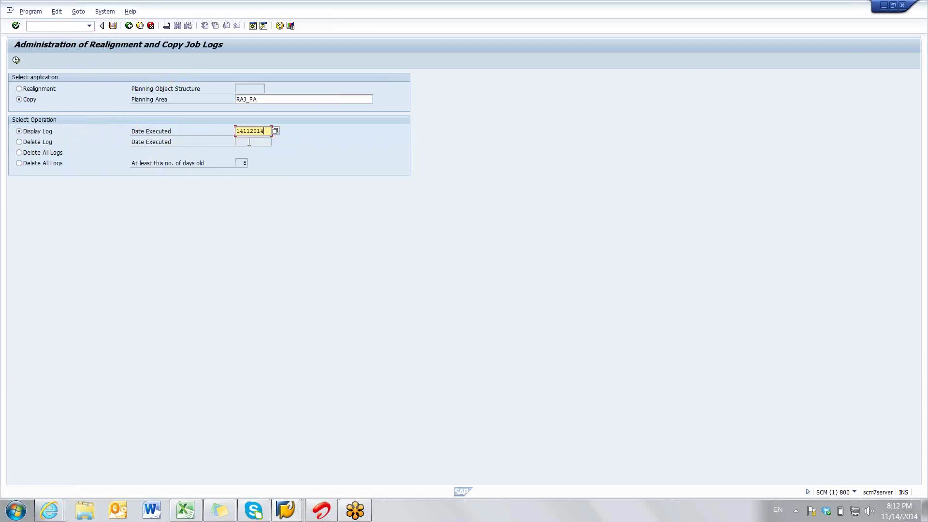
click(16, 60)
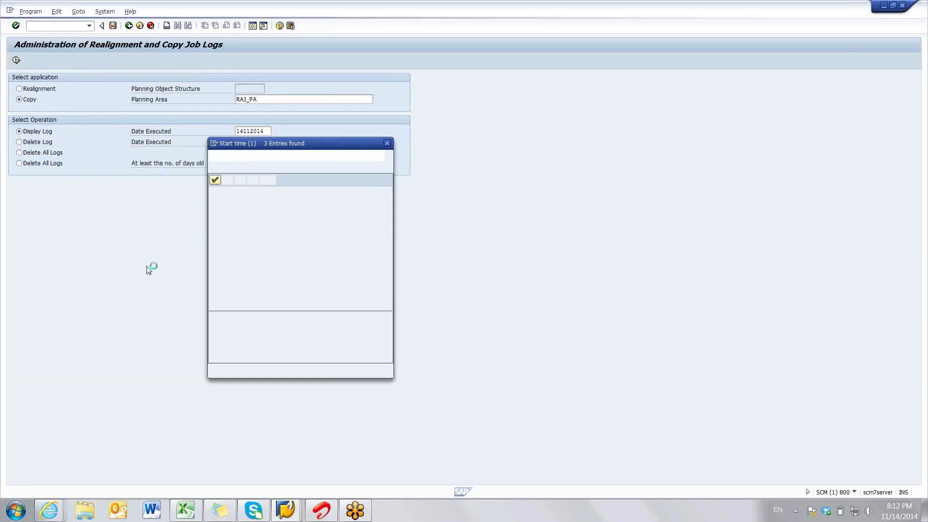
double_click(258, 218)
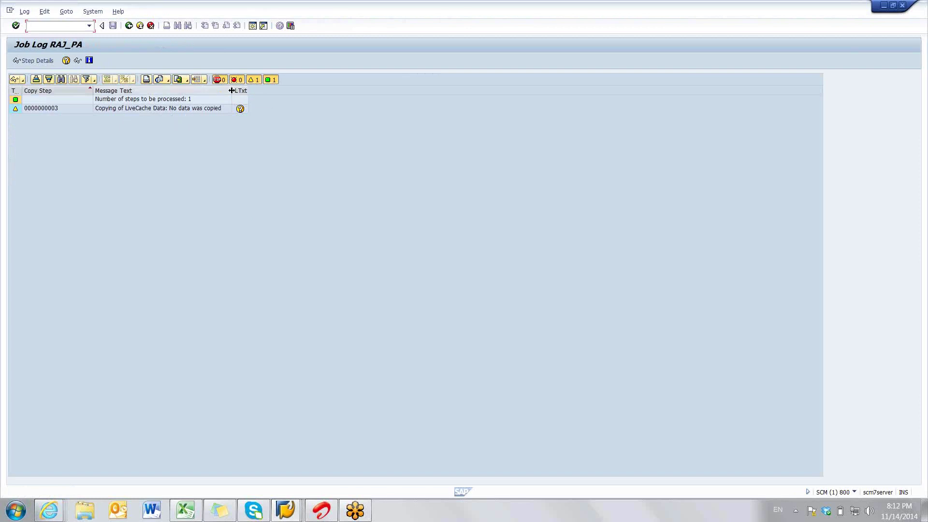
drag(232, 91, 265, 91)
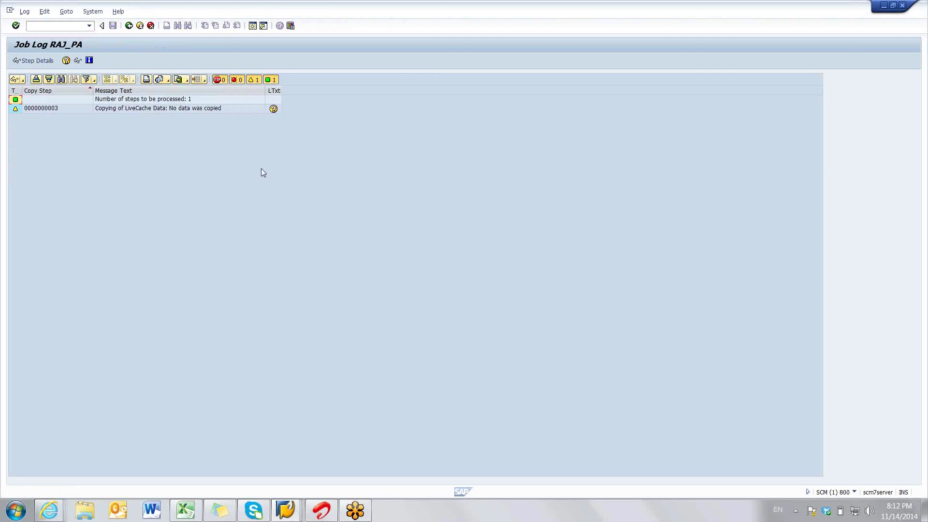
click(129, 25)
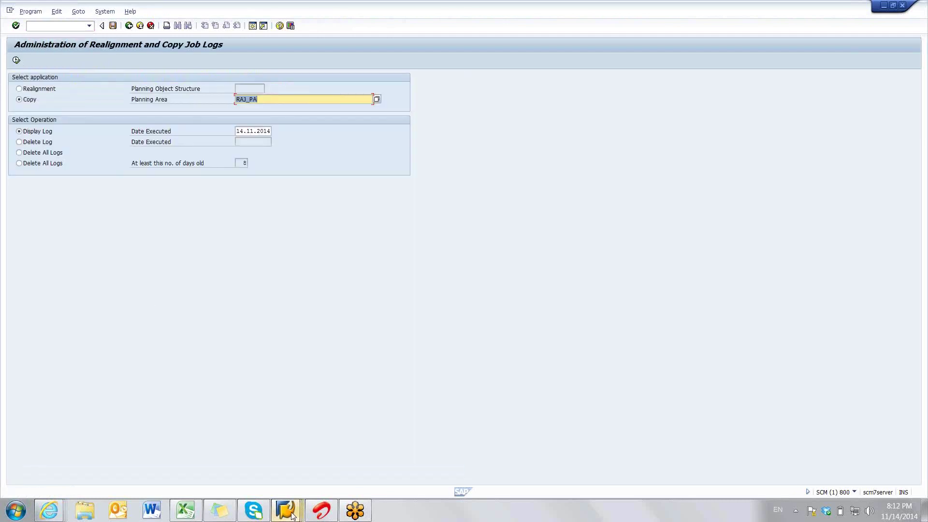
mouse_move(292, 516)
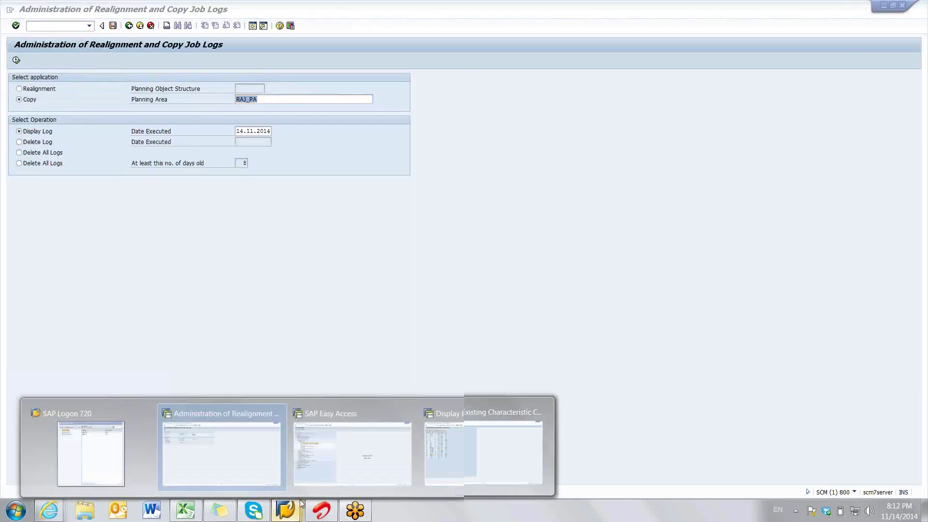
Check the division of the SUNSILK rows in the existing characteristic combinations of RAJ_DP.
click(427, 450)
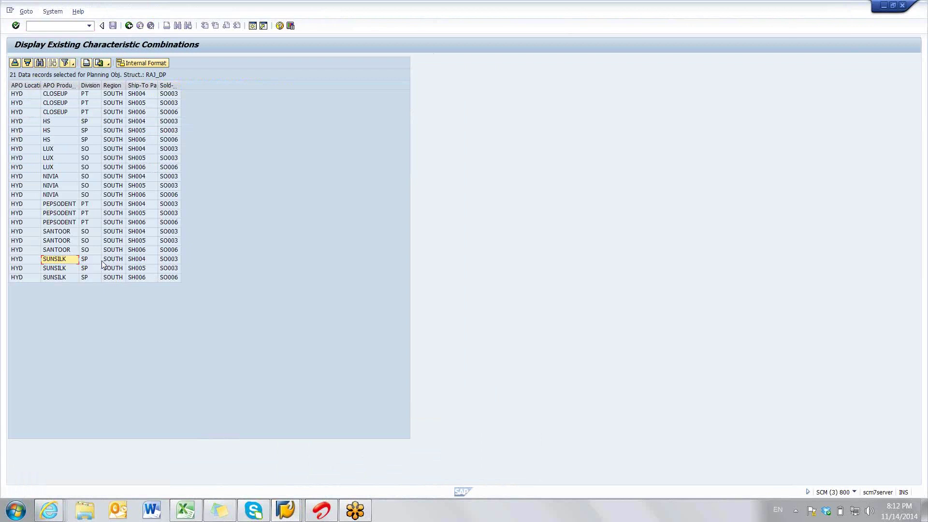
click(94, 261)
key(F3)
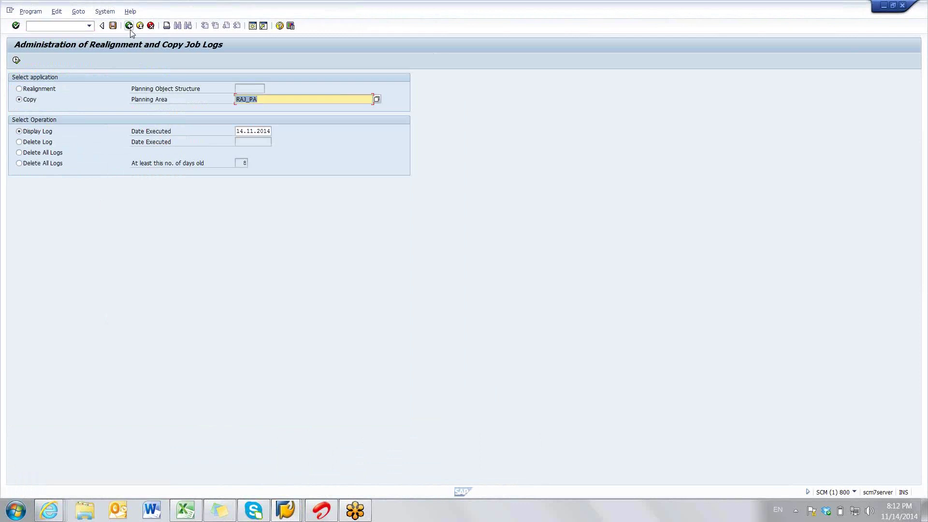
Leave the job log administration, reopen Data Realignment, and start a new step in the RAJ_PA copy table.
click(130, 29)
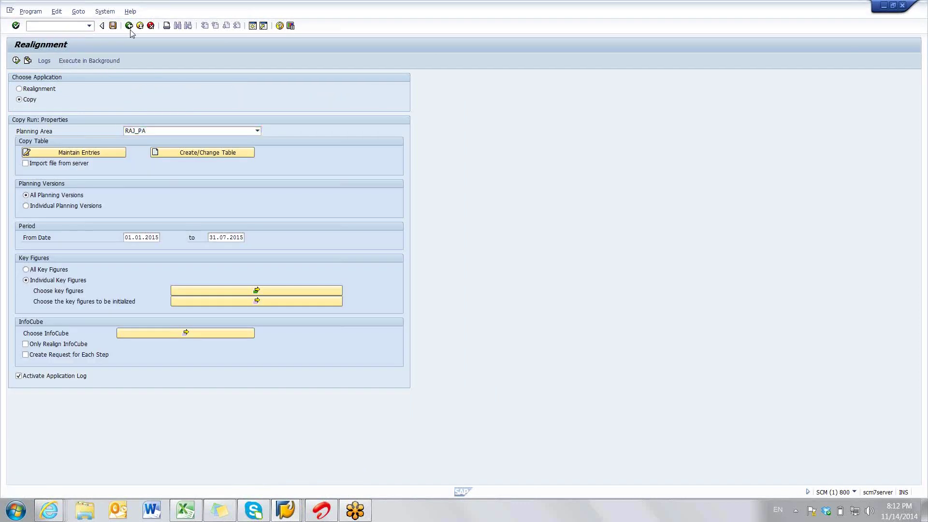
click(130, 27)
double_click(121, 312)
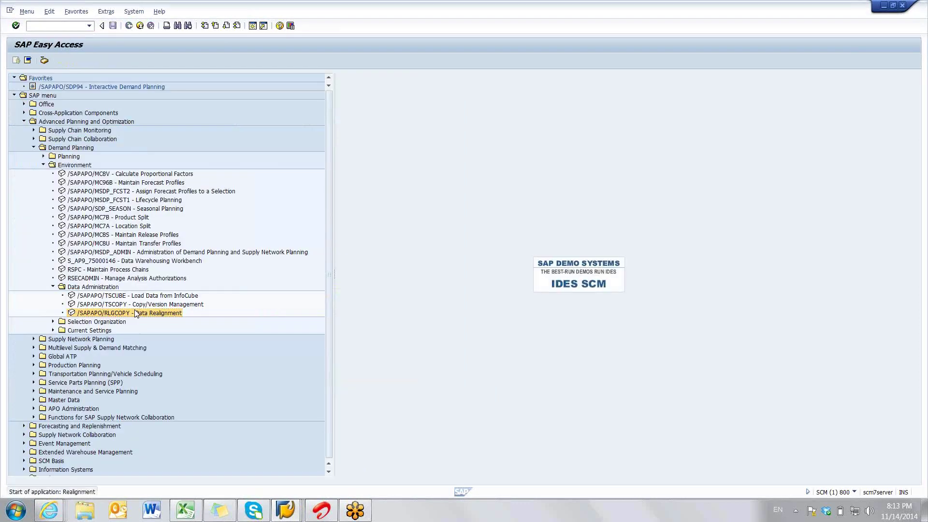
click(78, 152)
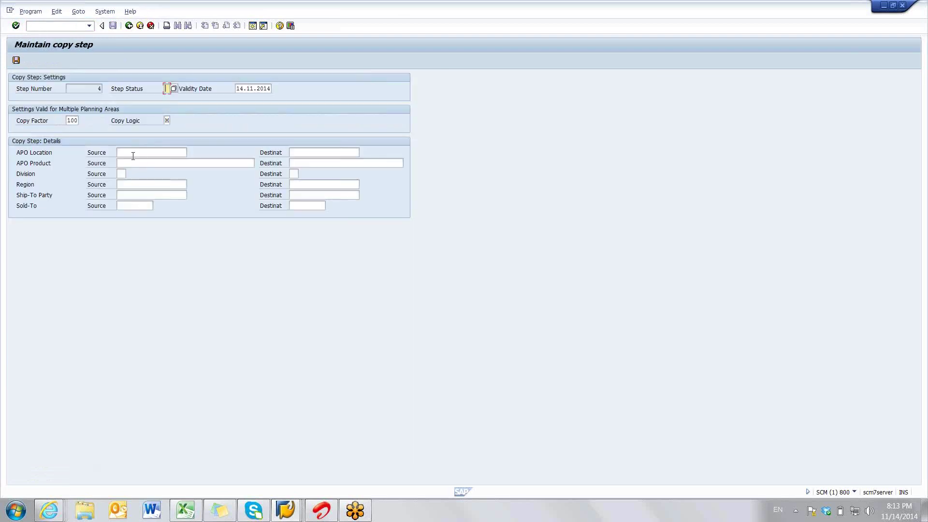
Set the new copy step's source and destination APO Location to HYD, and its APO Product from LUX to SUNSILK.
click(133, 153)
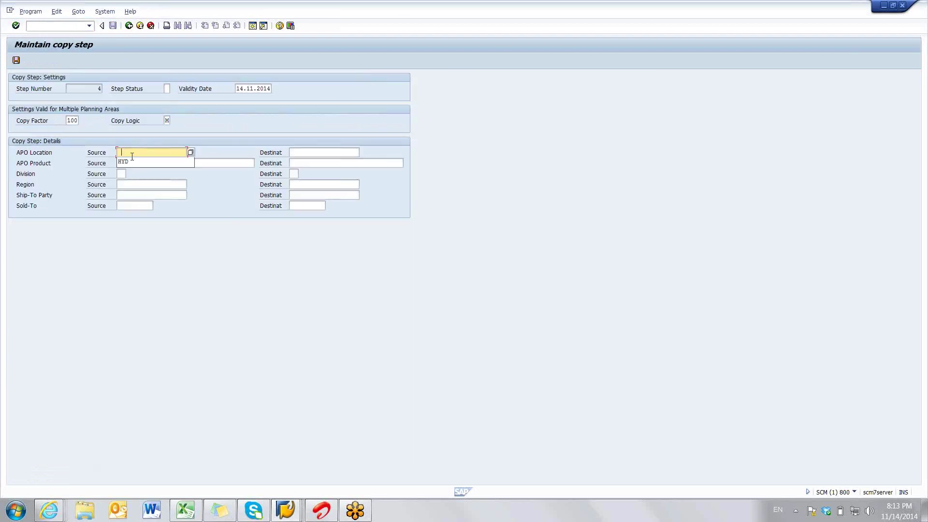
click(129, 162)
click(301, 152)
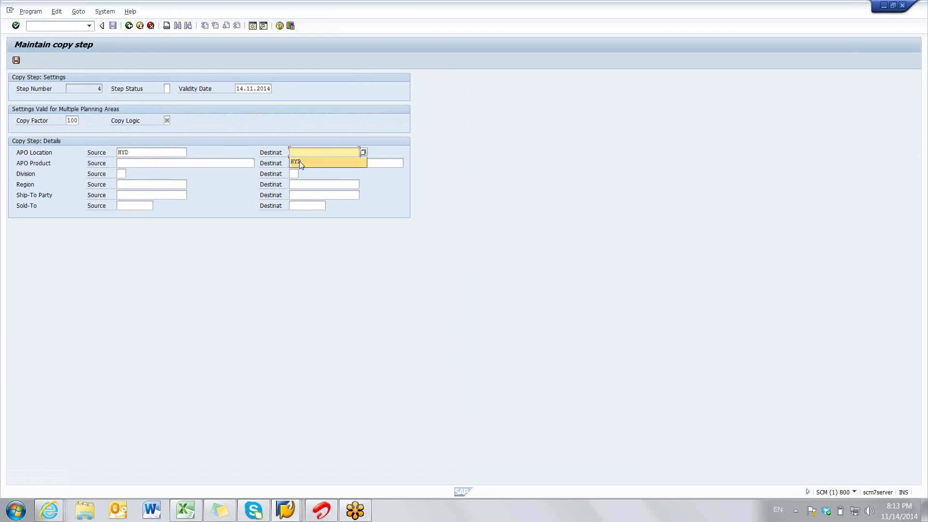
click(299, 163)
click(128, 163)
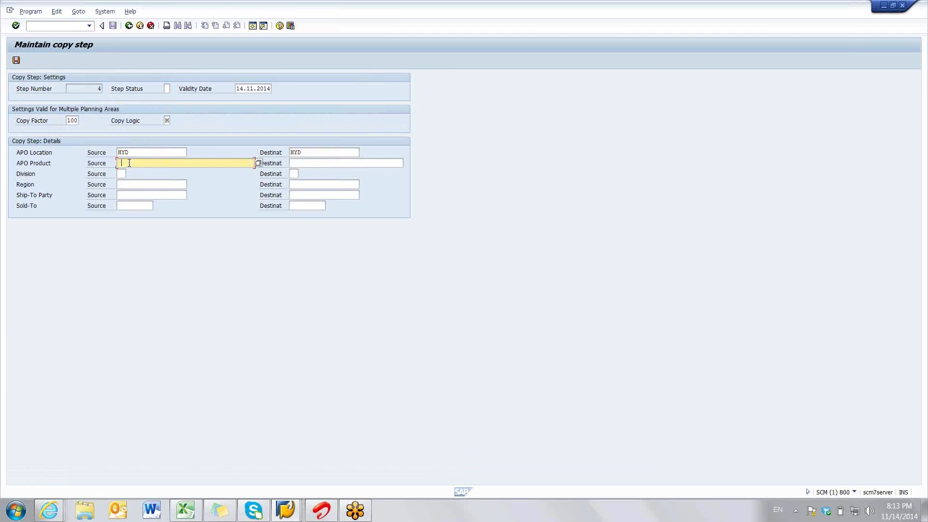
click(129, 173)
click(302, 164)
click(304, 170)
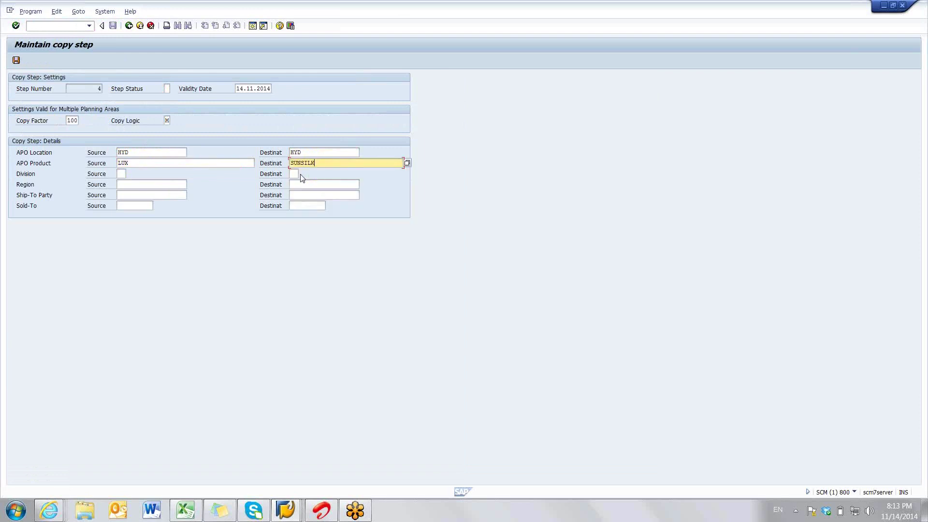
Check the divisions in the characteristic combinations and set the copy step's source Division to SO and destination to SP.
click(123, 174)
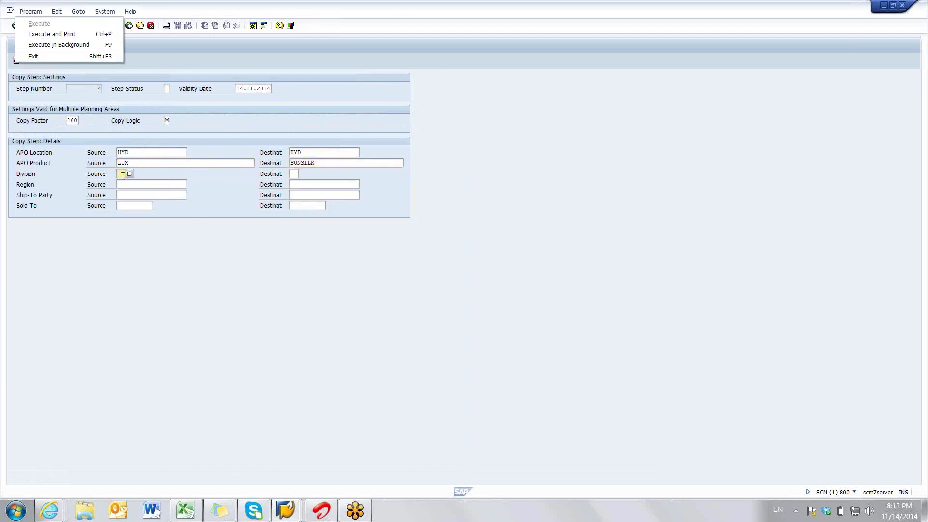
key(F4)
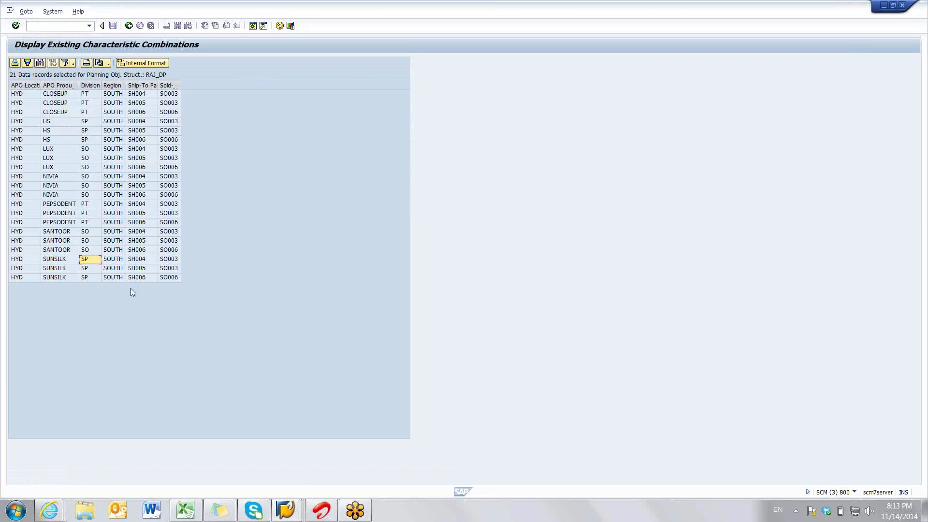
key(Escape)
text(SO)
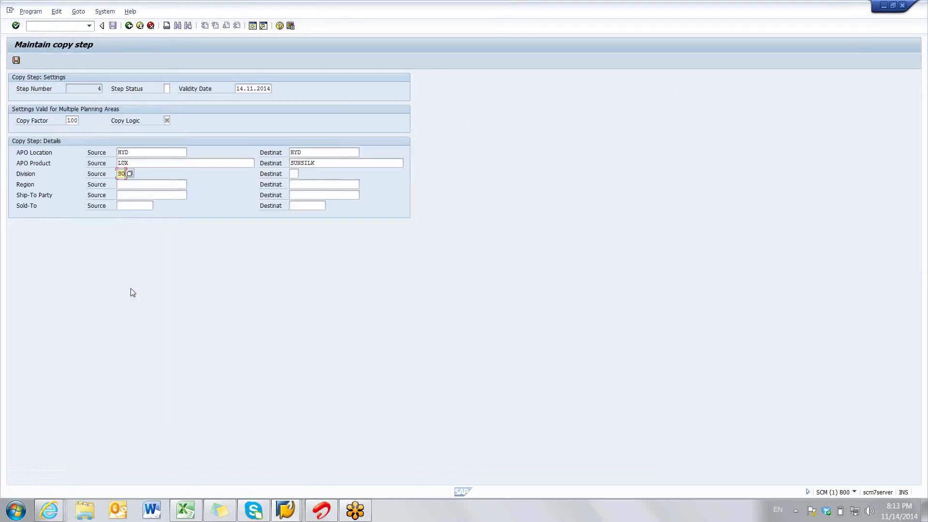
key(Tab)
text(SP)
key(shift+Home)
Save the division-specific LUX to SUNSILK copy step and execute the copy run for RAJ_PA.
click(16, 61)
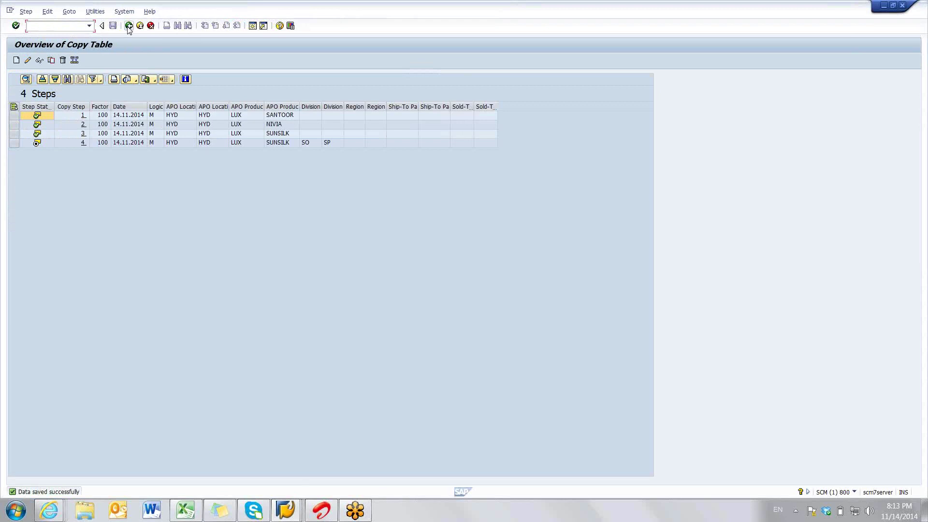
click(129, 26)
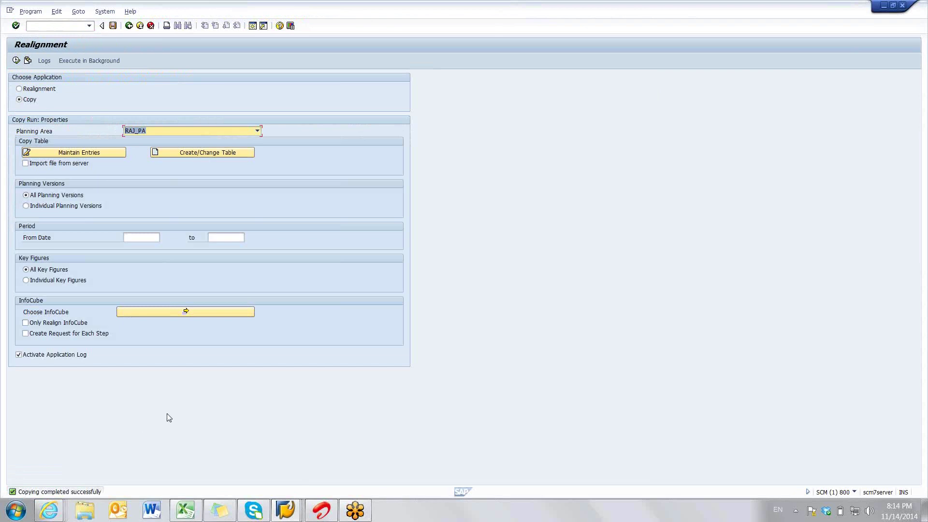
Return to the RAJ_DP characteristic combinations and open their selection condition.
click(295, 518)
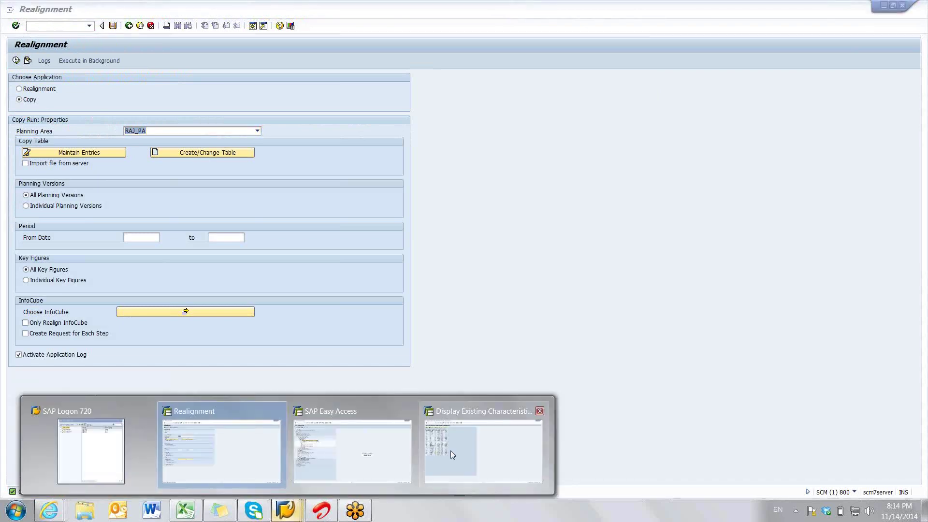
click(451, 452)
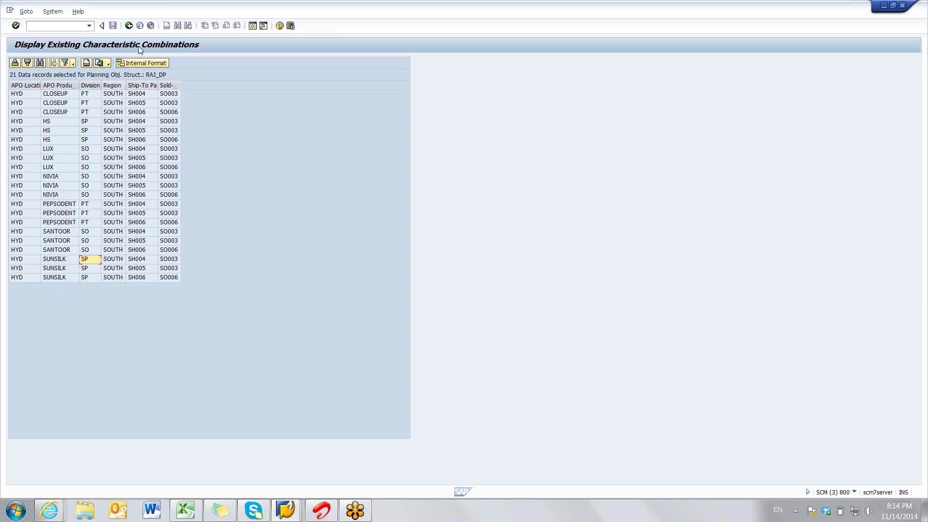
click(129, 25)
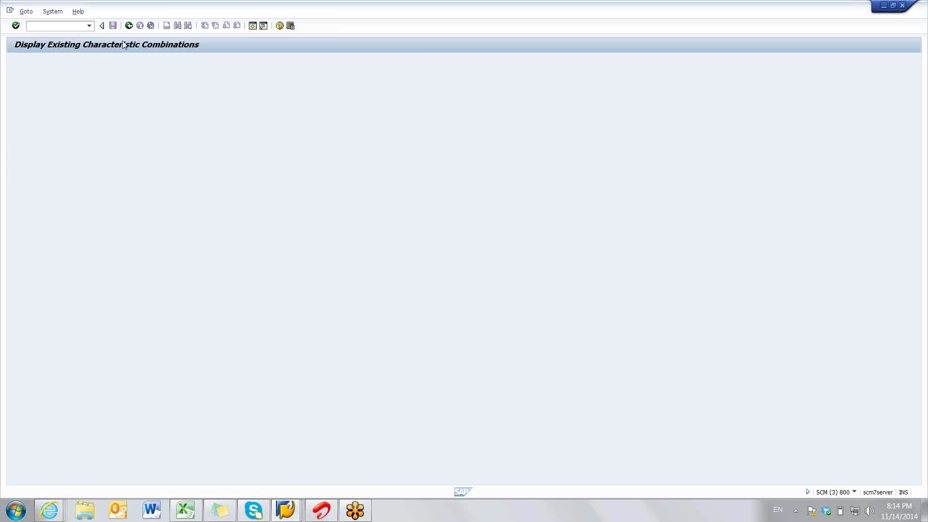
click(80, 121)
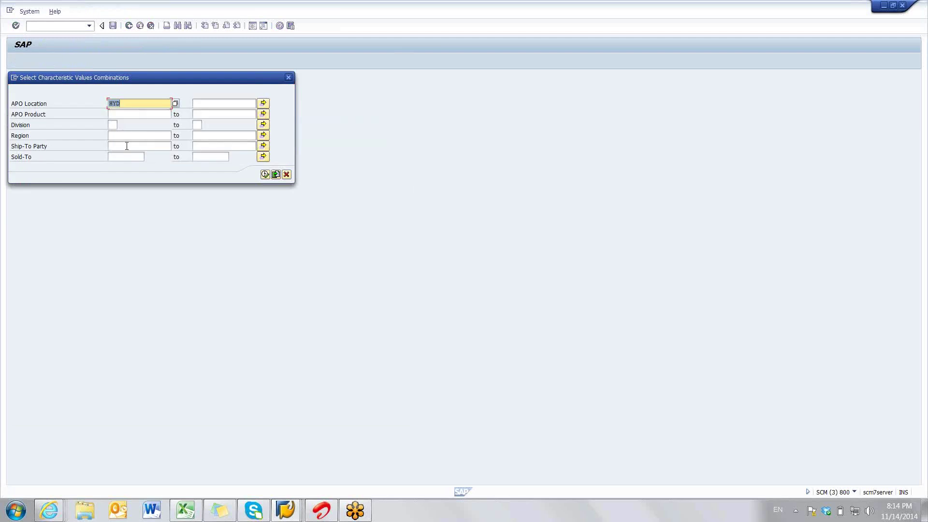
Restrict the selection to APO Products LUX and SUNSILK at HYD and display the matching characteristic combinations.
click(264, 114)
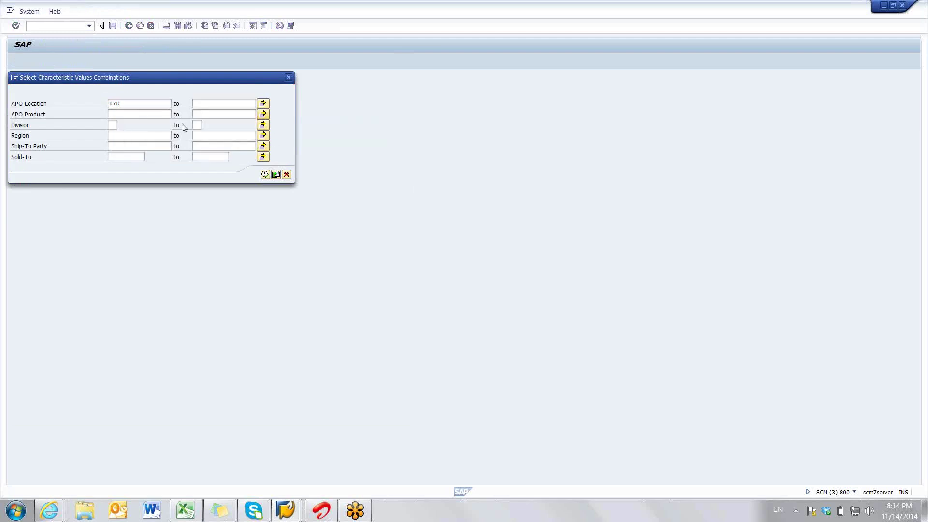
text(L)
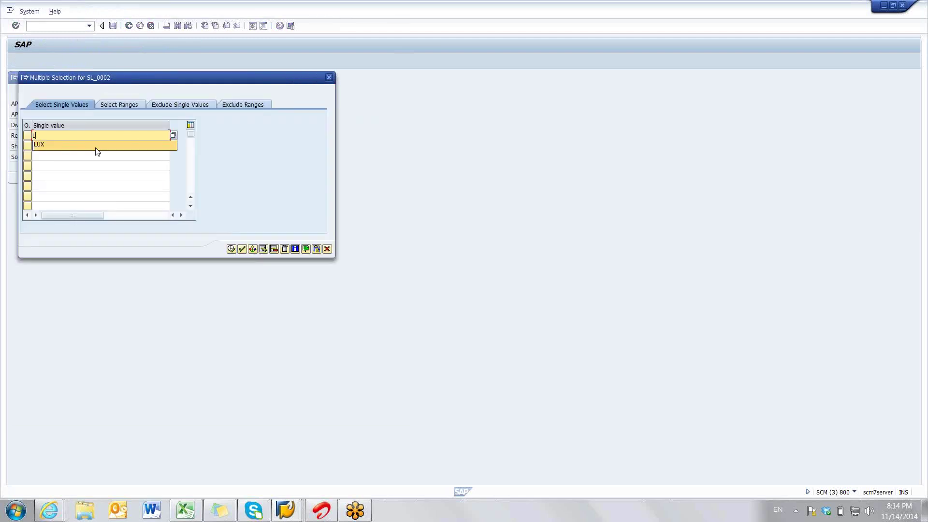
text(U)
click(97, 150)
click(96, 148)
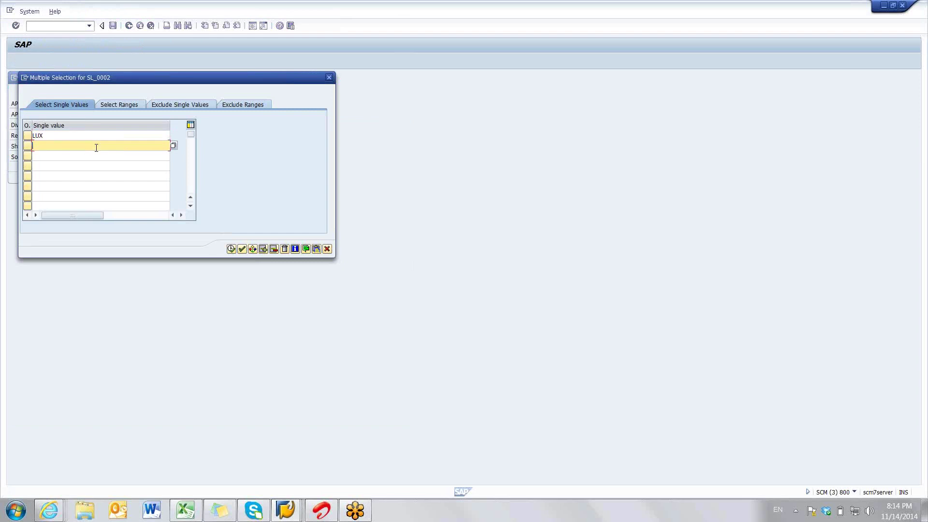
text(SUNSILK)
click(231, 249)
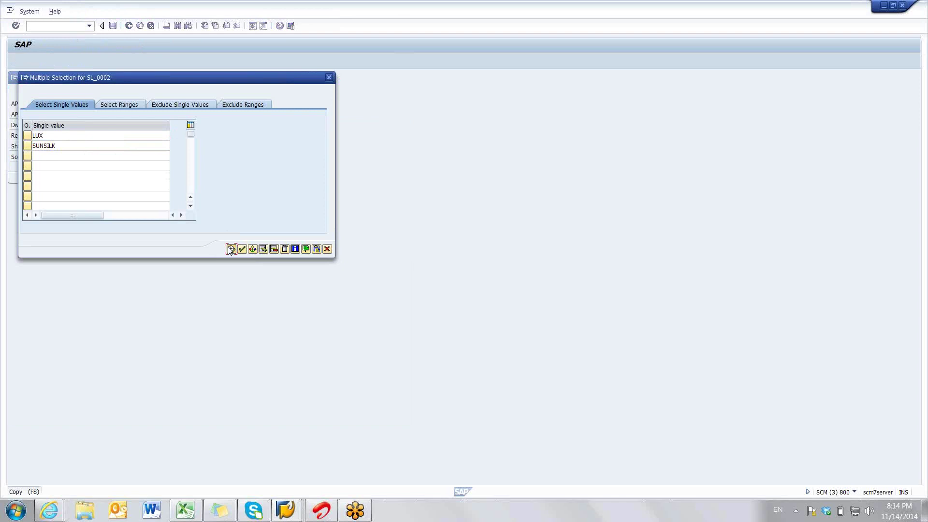
click(264, 177)
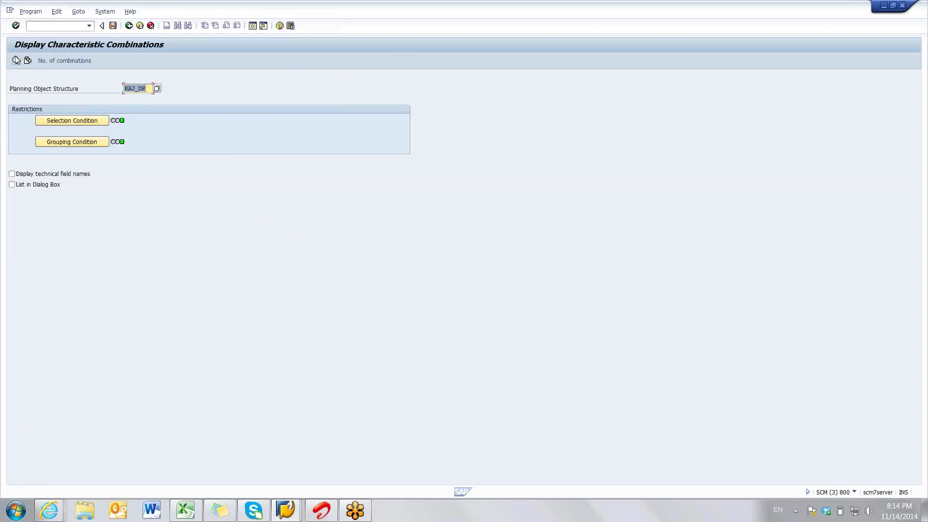
key(F8)
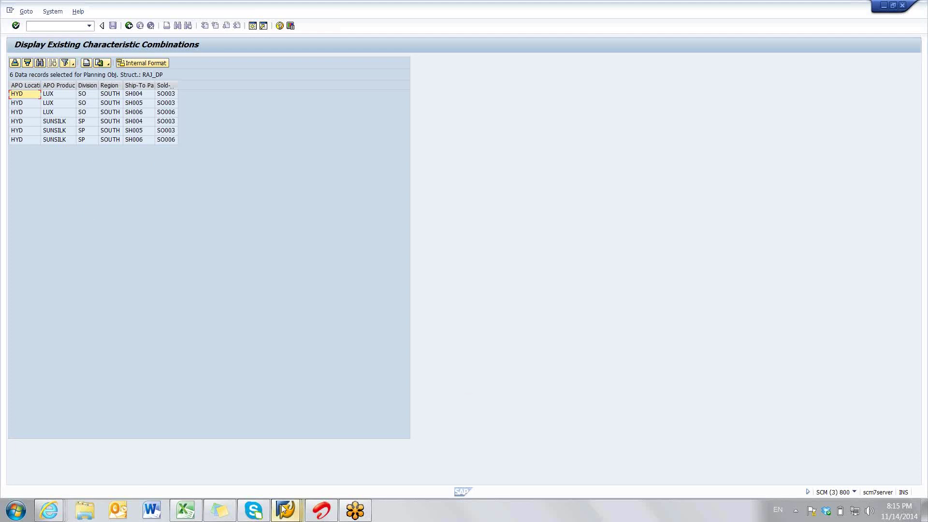
Switch to the Book1 workbook in Excel and highlight p3's feb and mar values, comparing them with the p4 row.
mouse_move(284, 509)
click(251, 442)
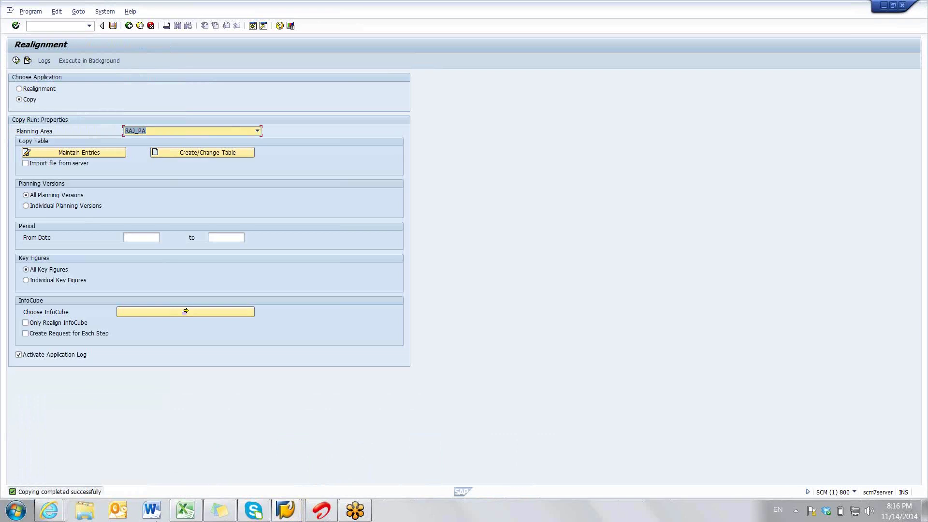
click(185, 511)
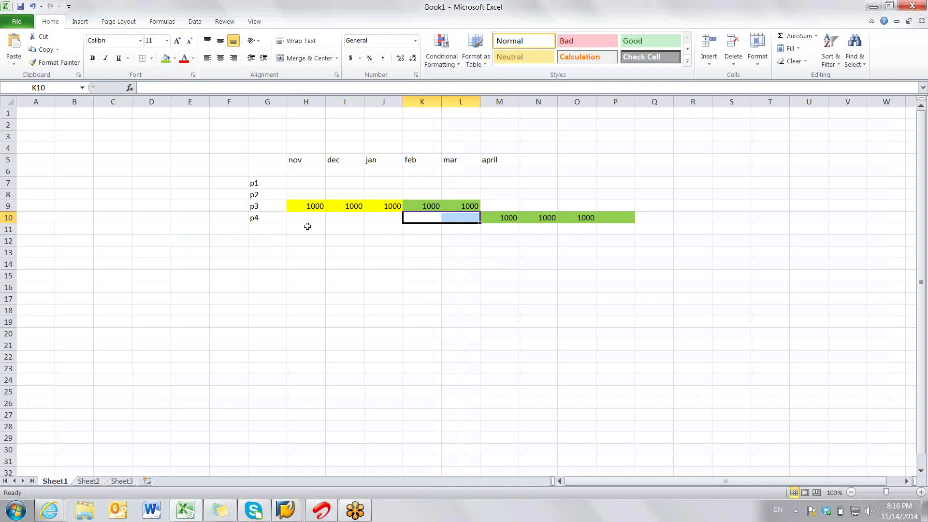
click(421, 203)
click(425, 224)
drag(431, 213, 451, 203)
click(425, 203)
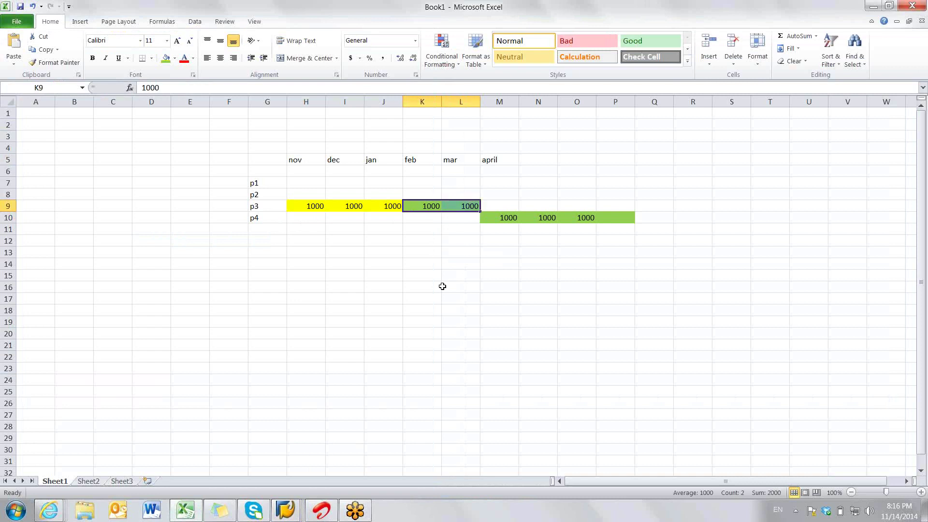